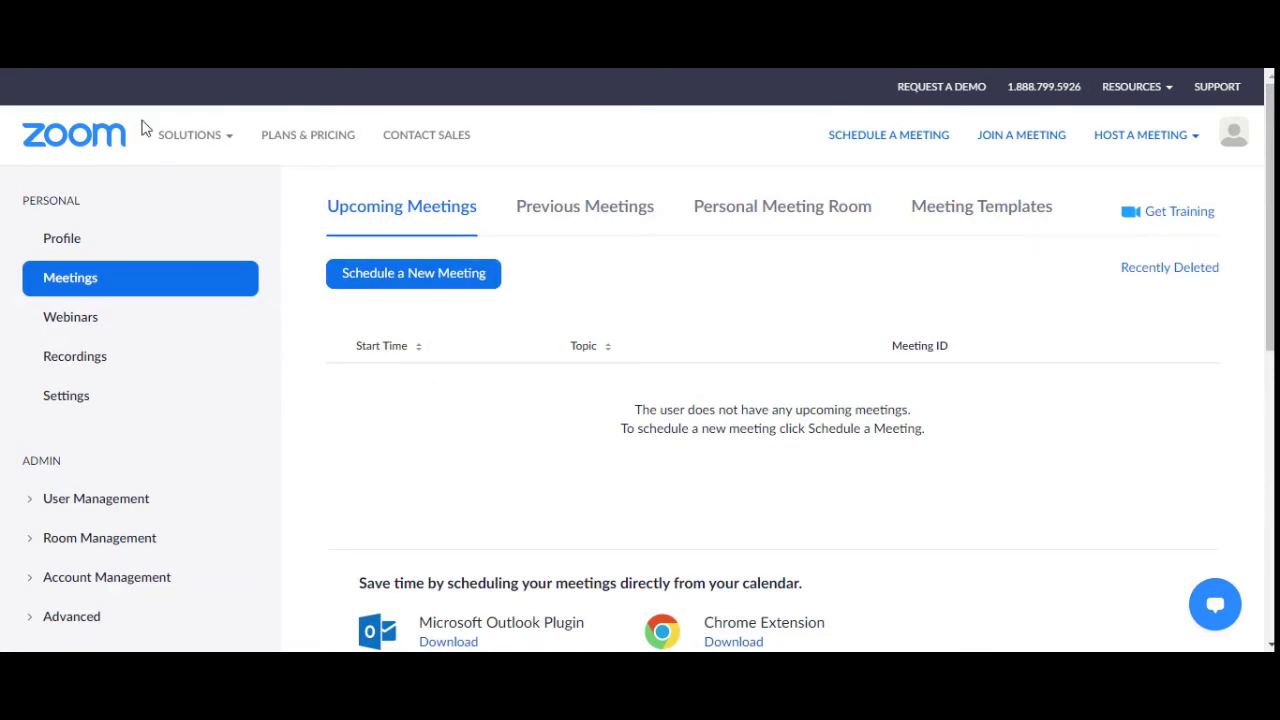
On the portal login page, replace the username with the saved Zoom admin login and password
mouse_move(189, 134)
mouse_move(190, 140)
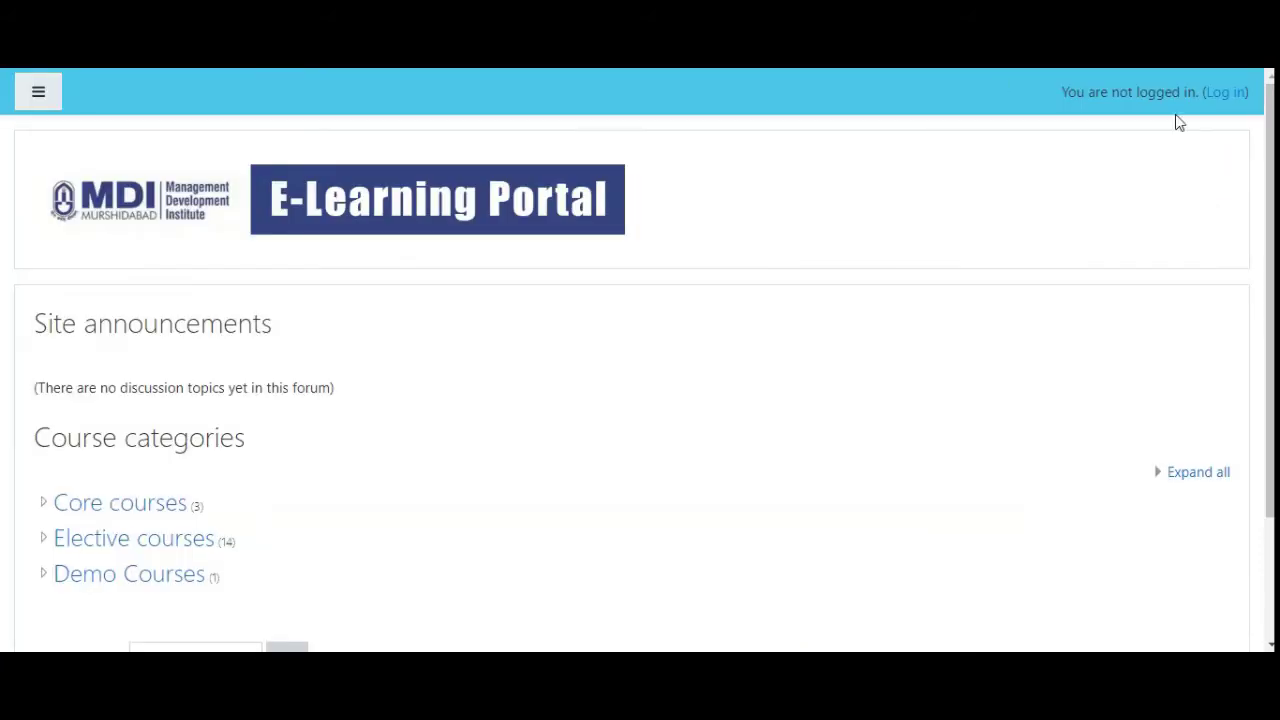
left_click(1236, 94)
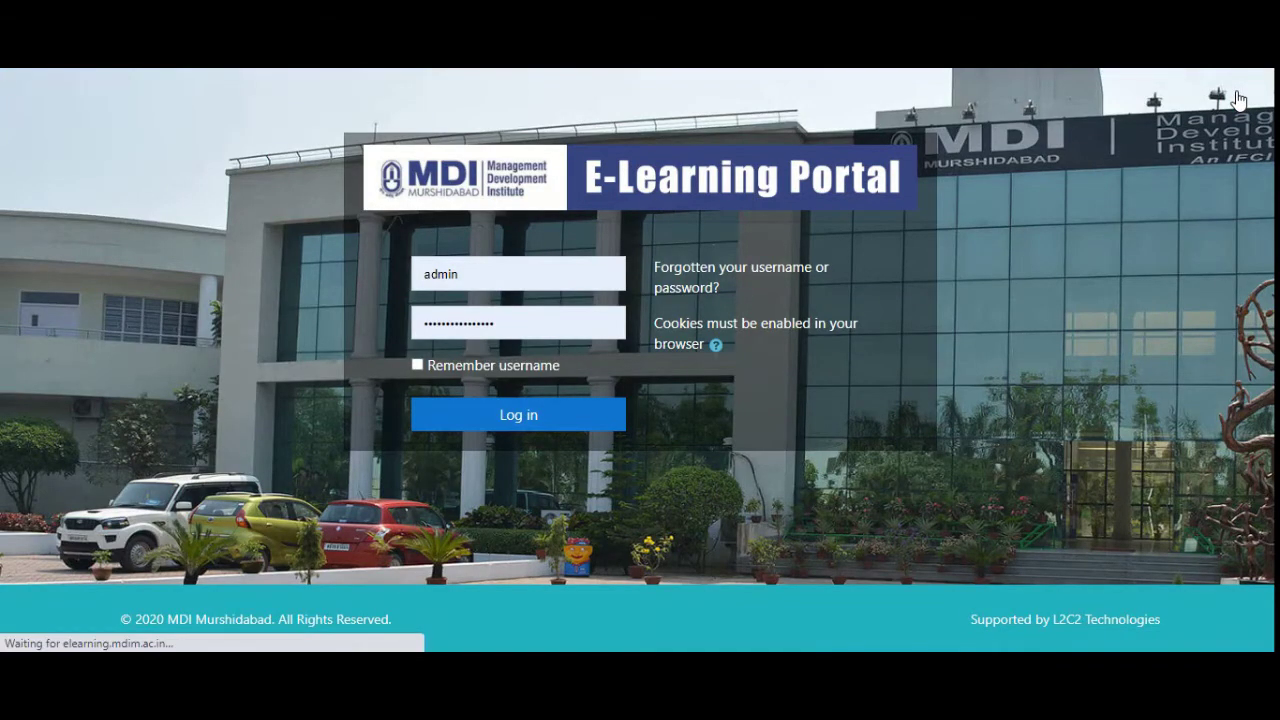
double_click(540, 273)
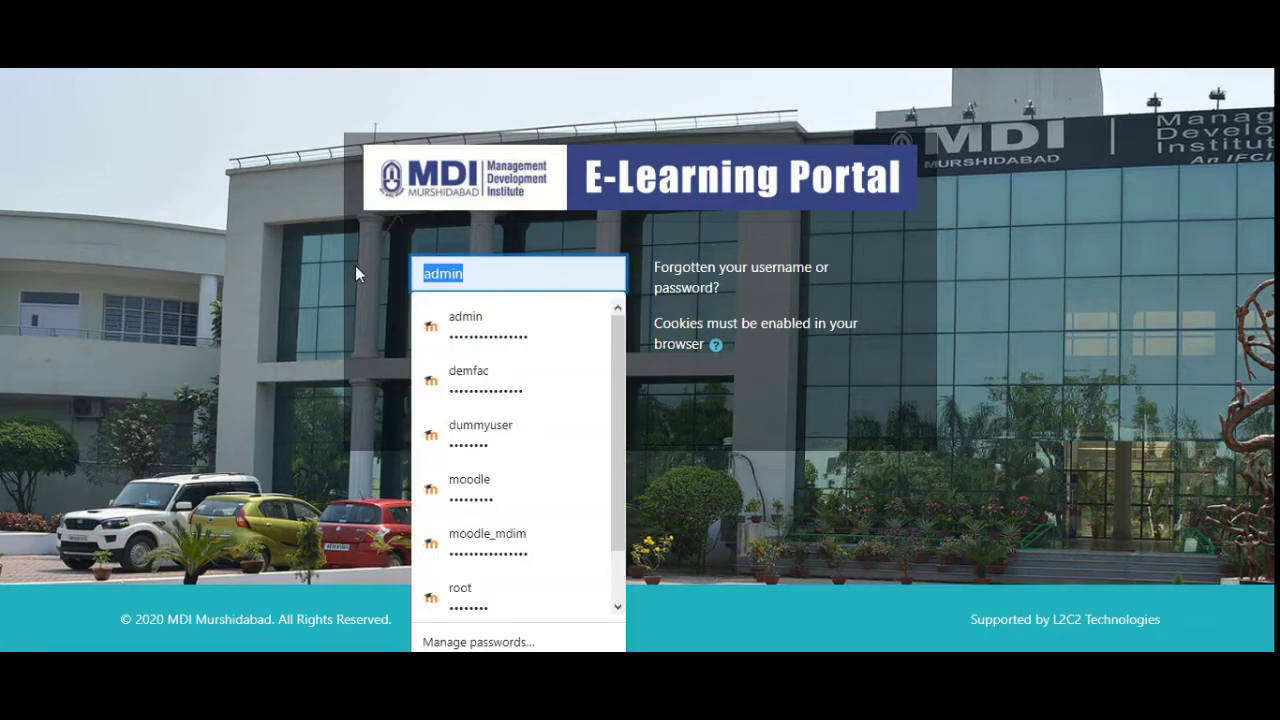
key("BackSpace")
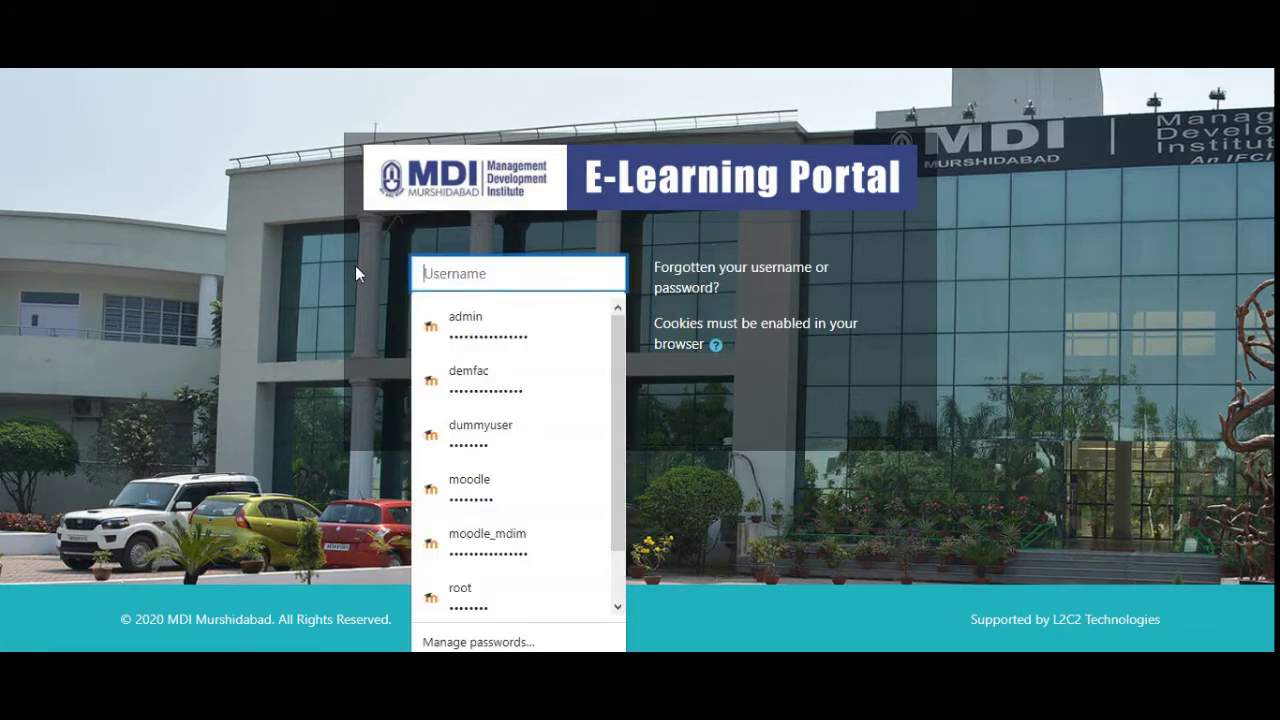
type("zoom")
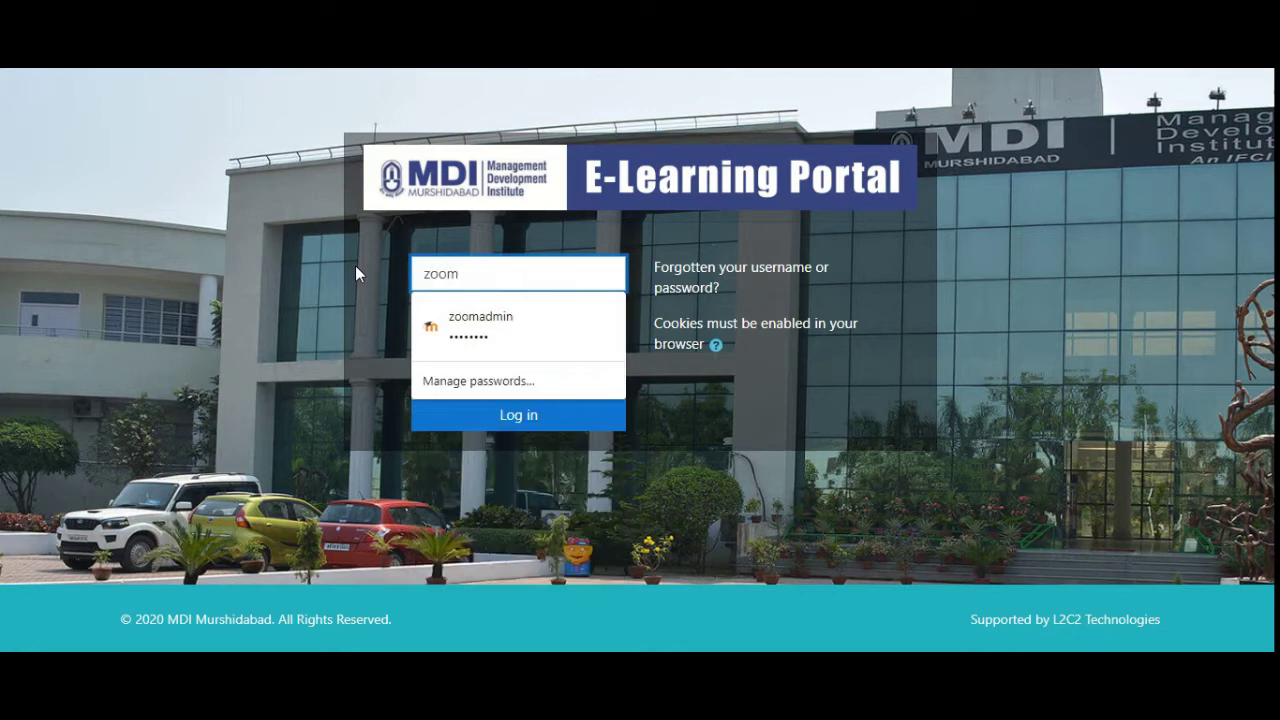
key("Down")
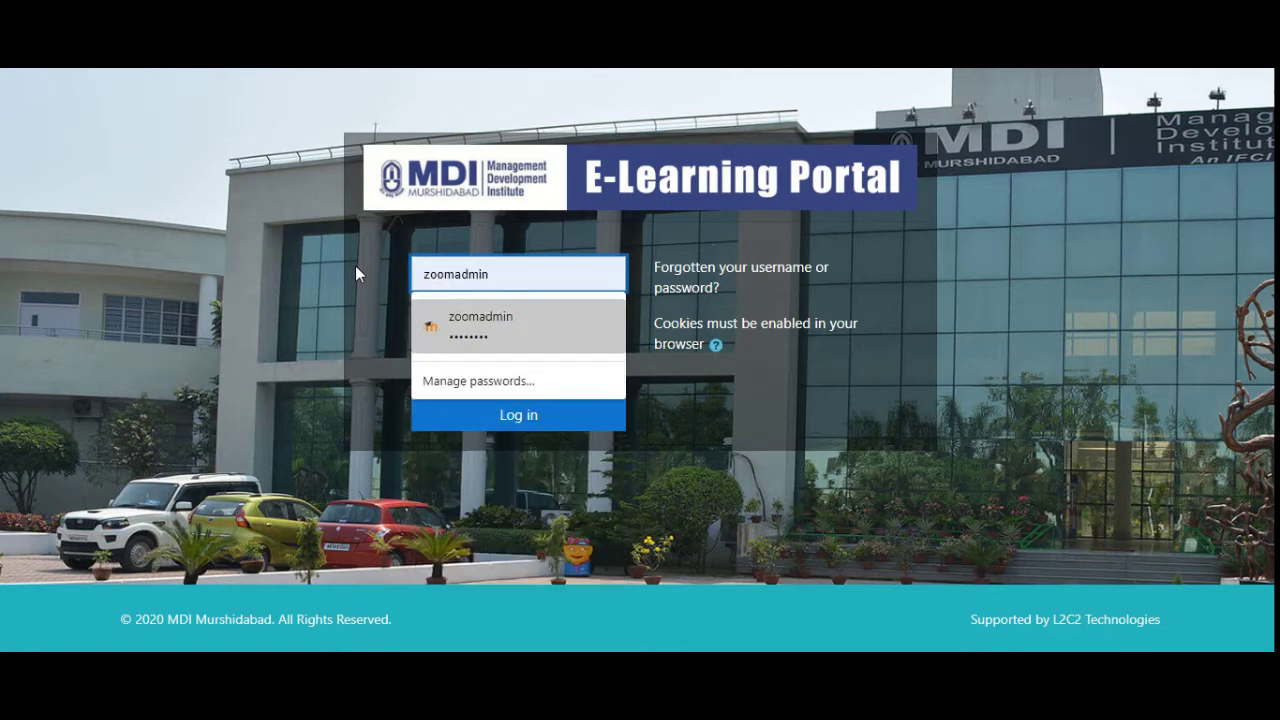
key("Return")
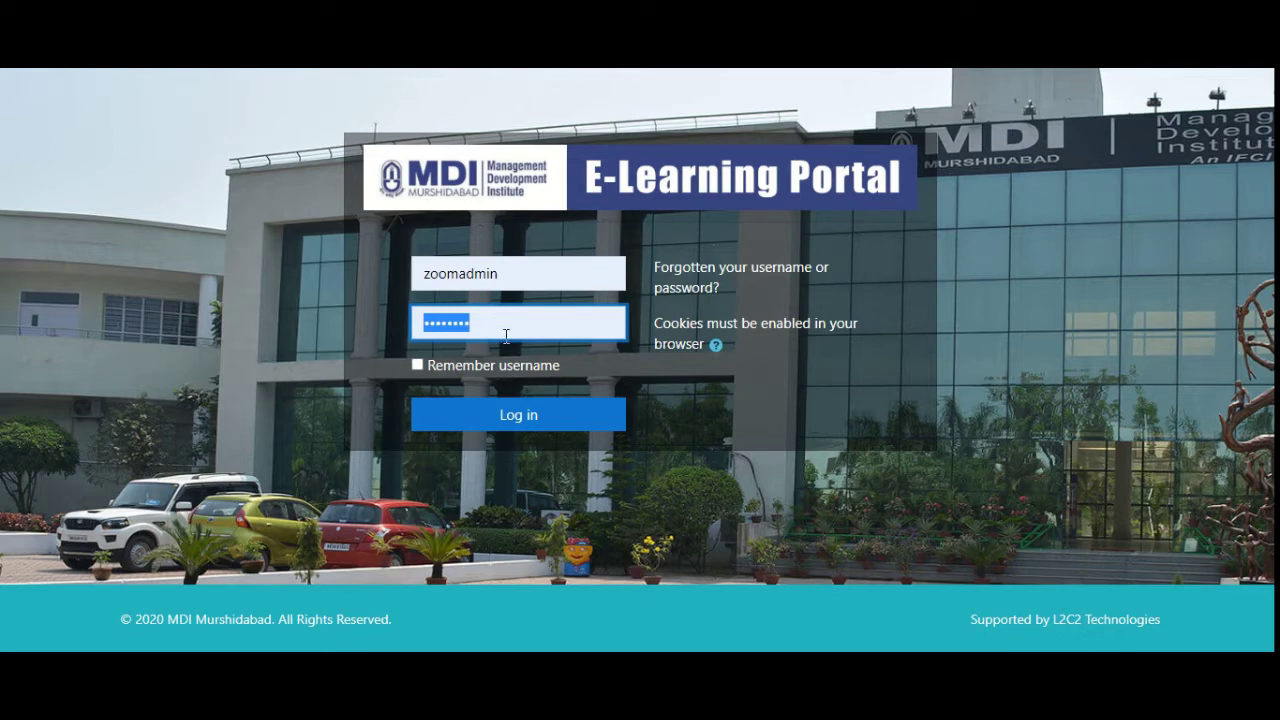
Sign in as the Zoom admin to reach the Dashboard listing Demo #1
left_click(520, 416)
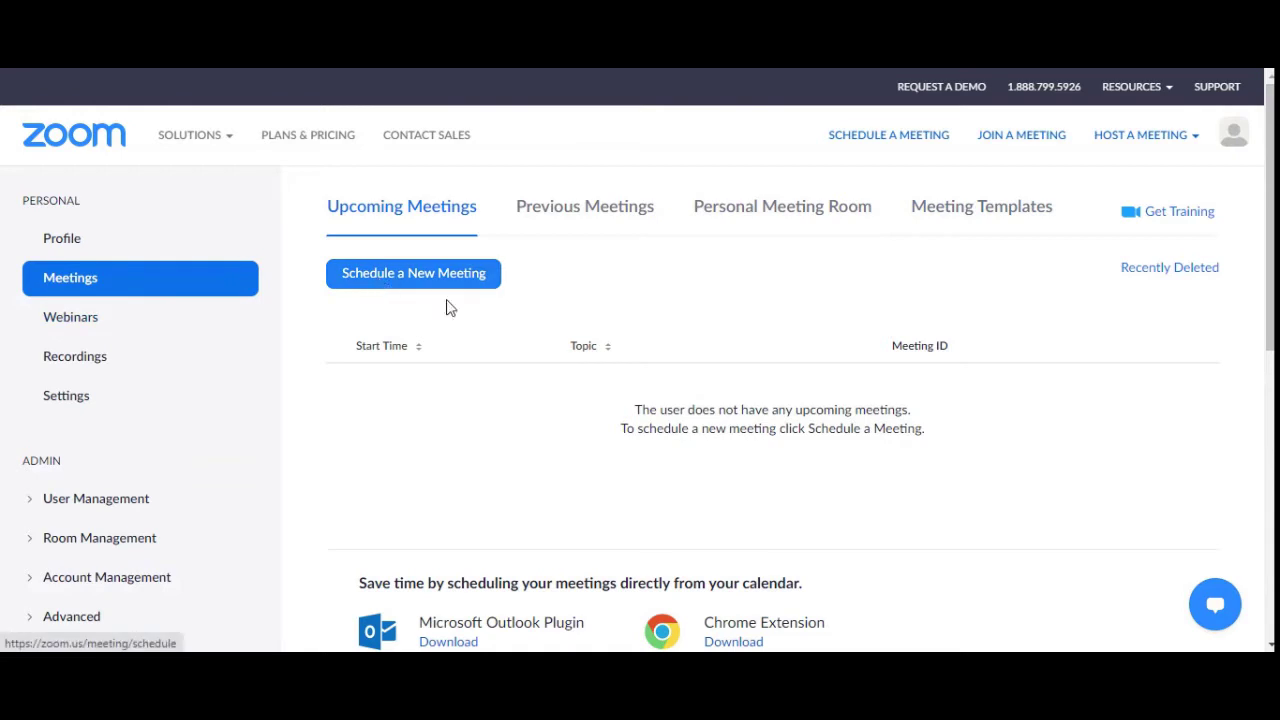
mouse_move(185, 134)
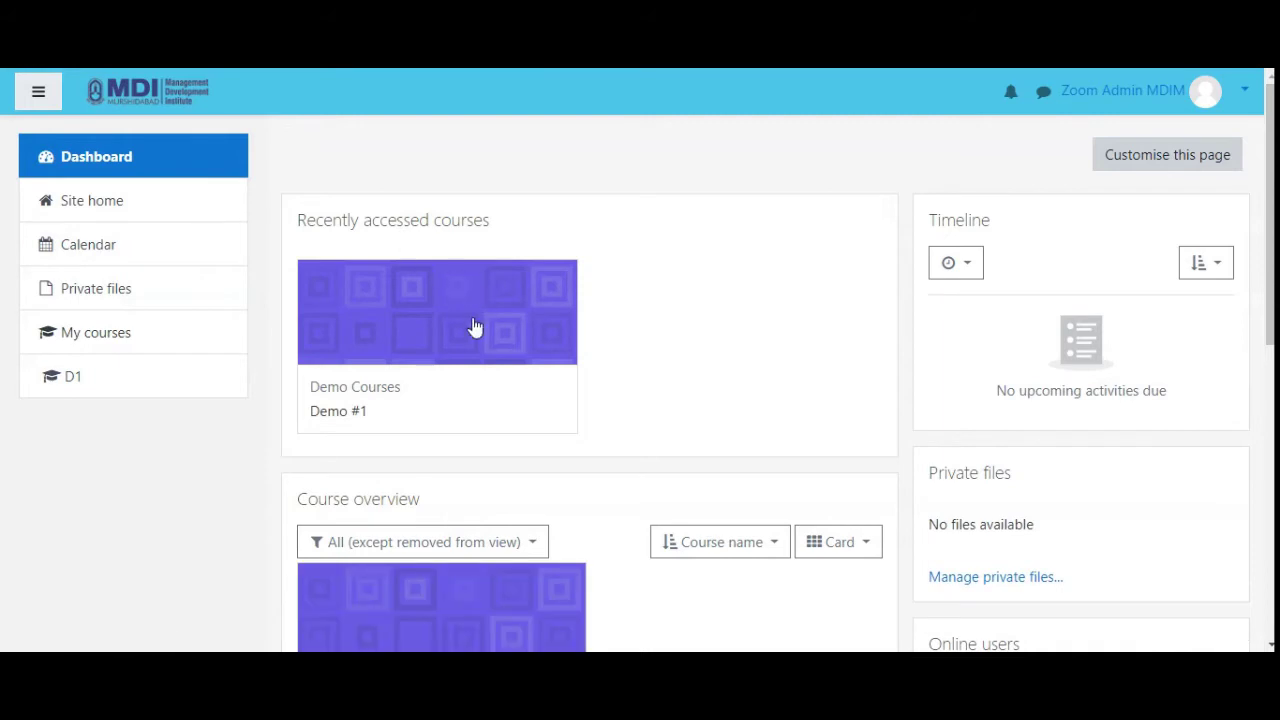
Open the Demo #1 course and turn editing on
left_click(415, 616)
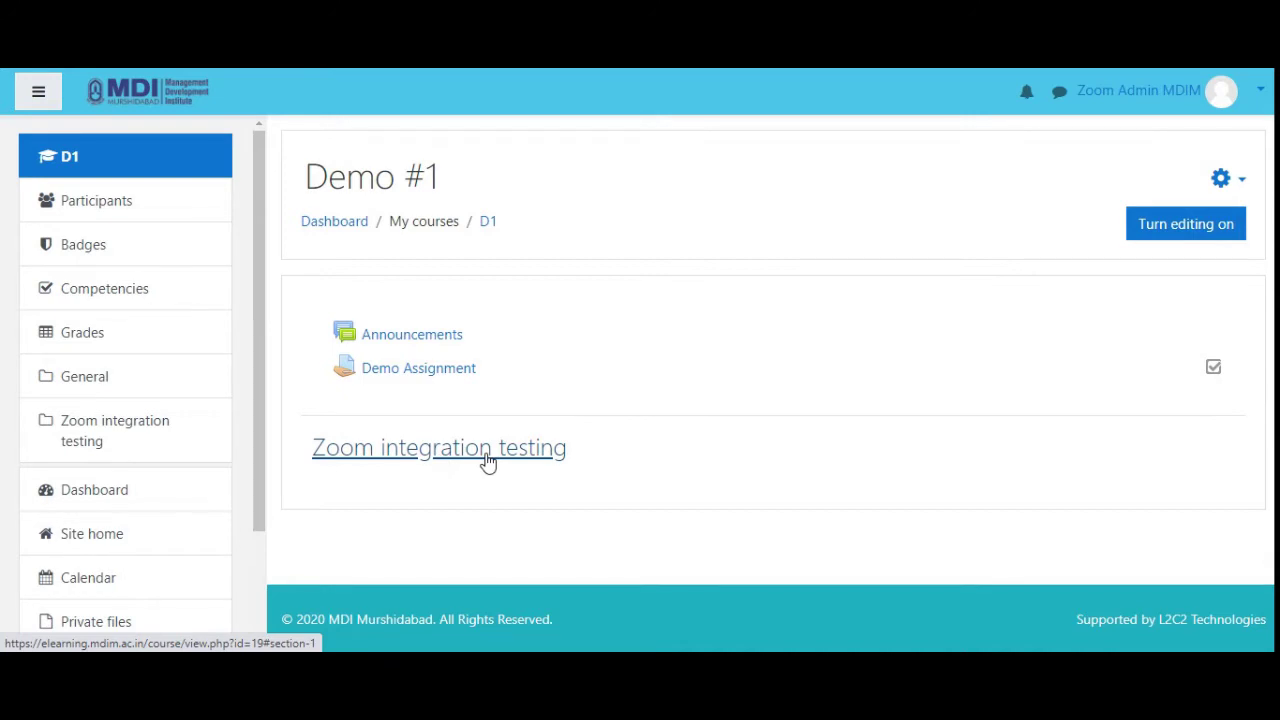
left_click(1205, 243)
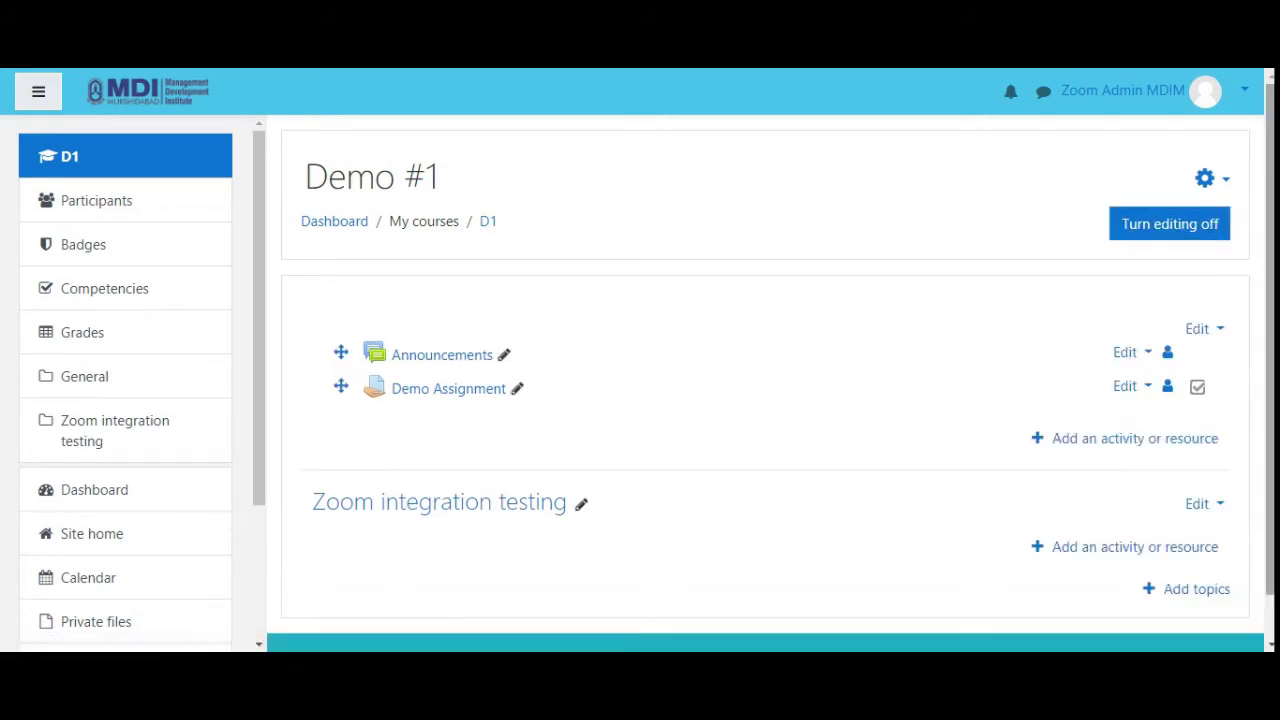
scroll(843, 429, "down", 2)
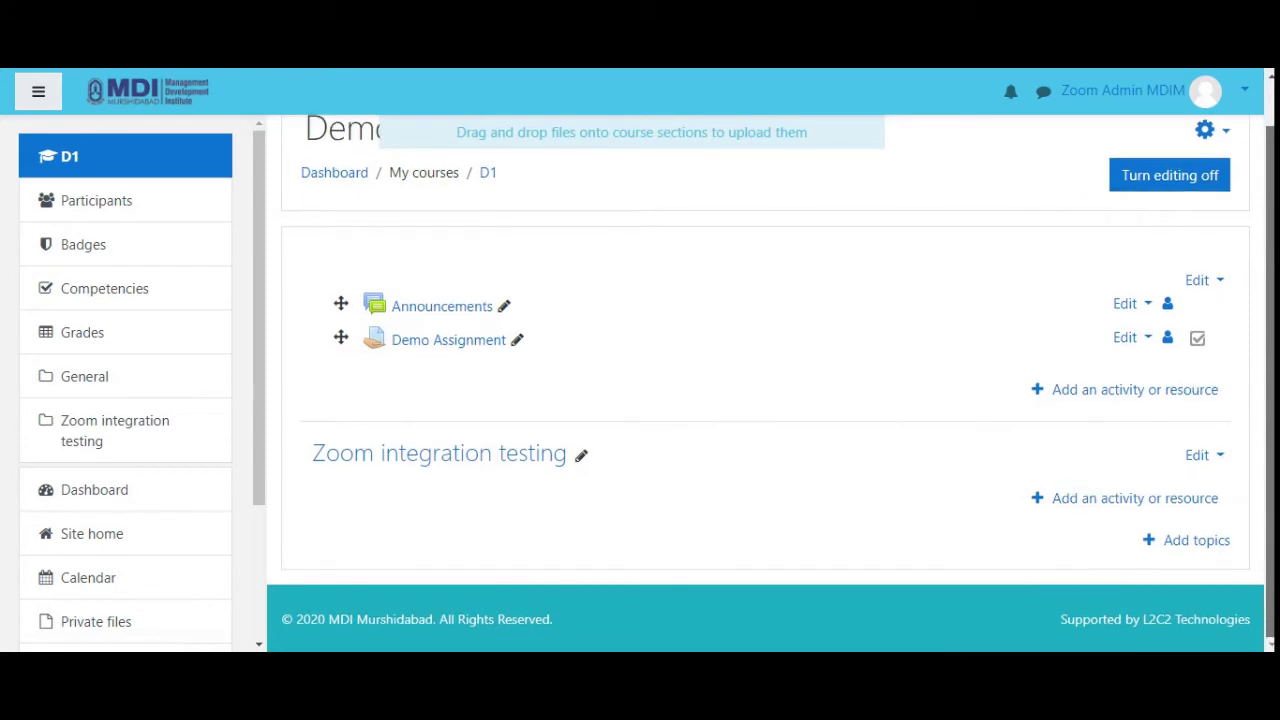
Add a Zoom meeting activity to the Zoom integration testing section, found by searching 'zoom'
left_click(1177, 505)
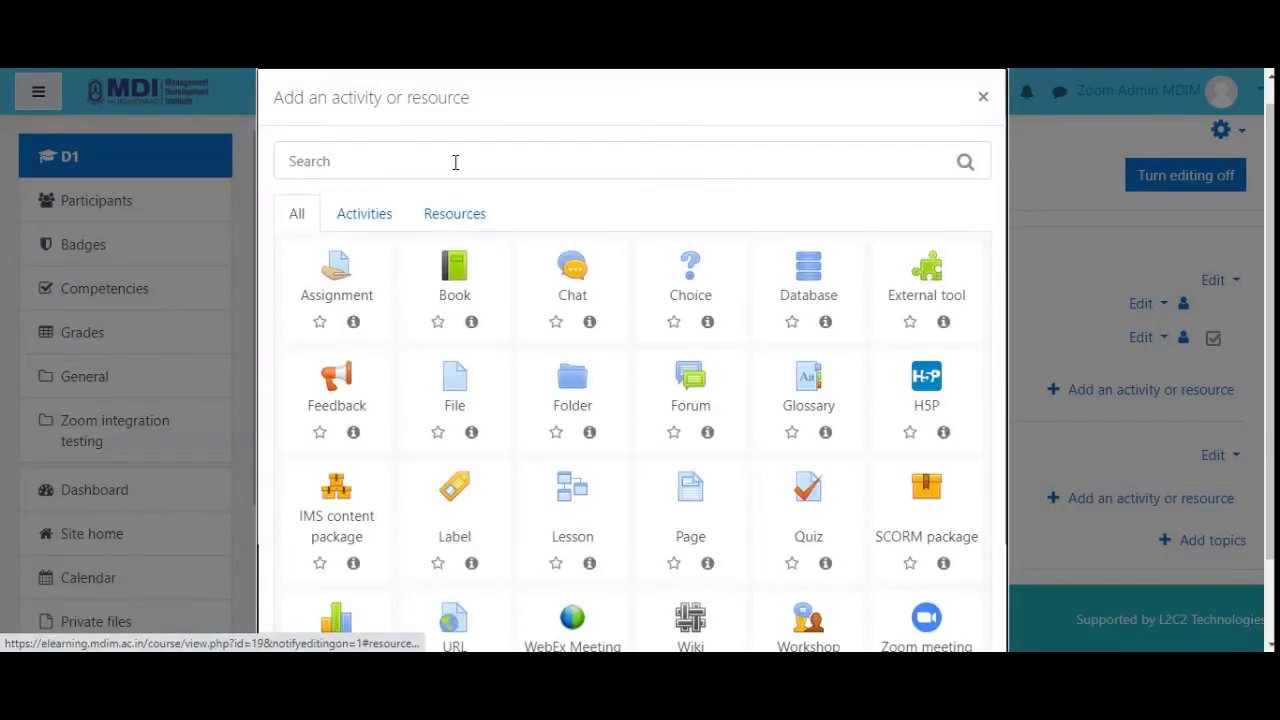
left_click(455, 162)
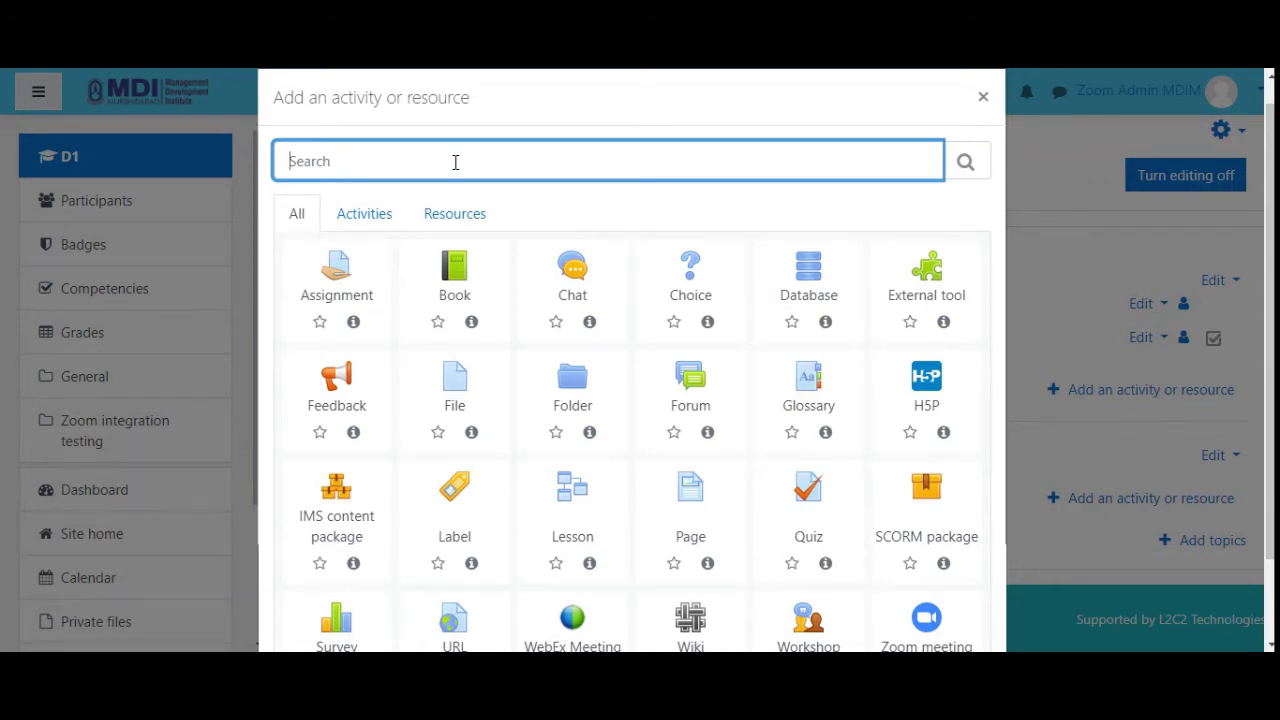
type("zoo")
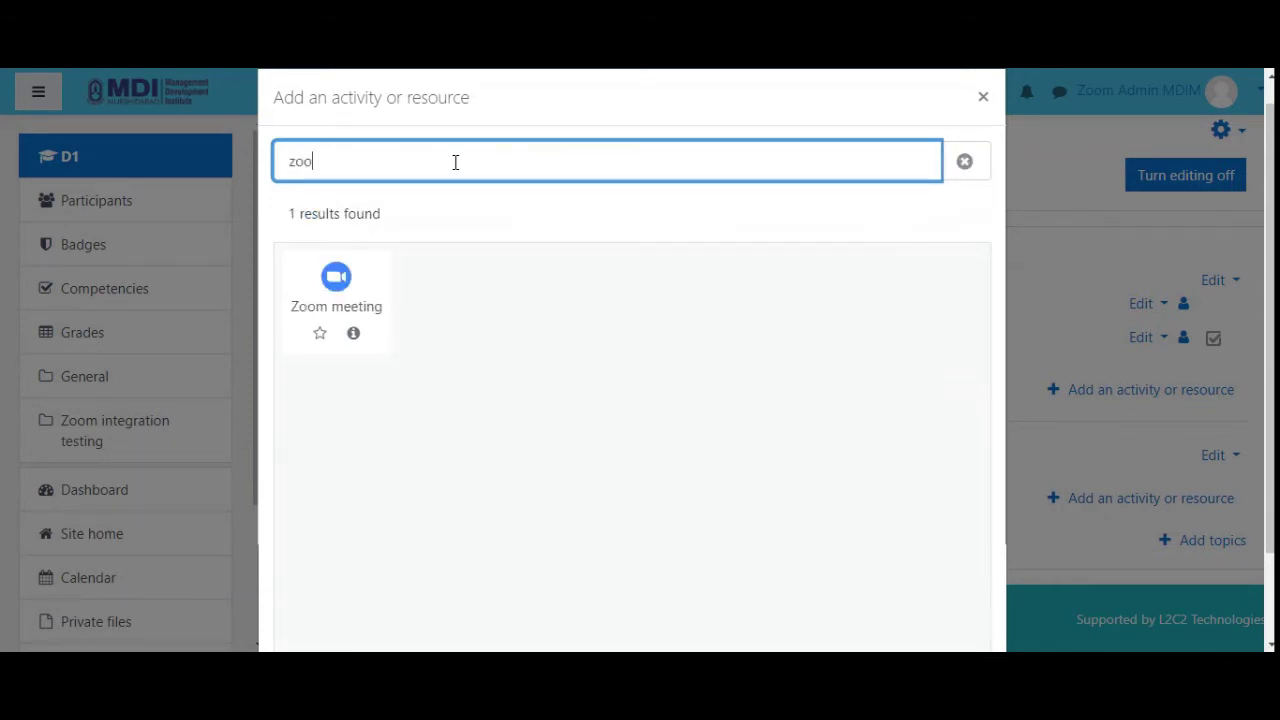
type("m")
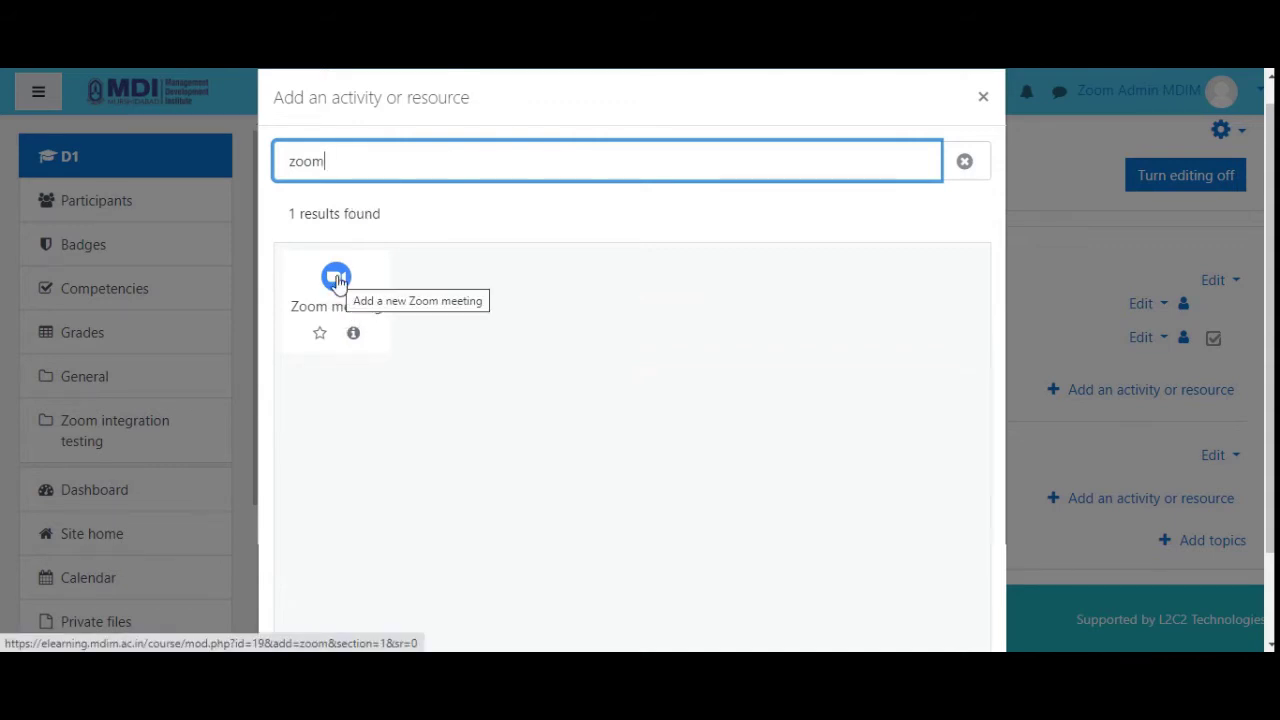
left_click(337, 282)
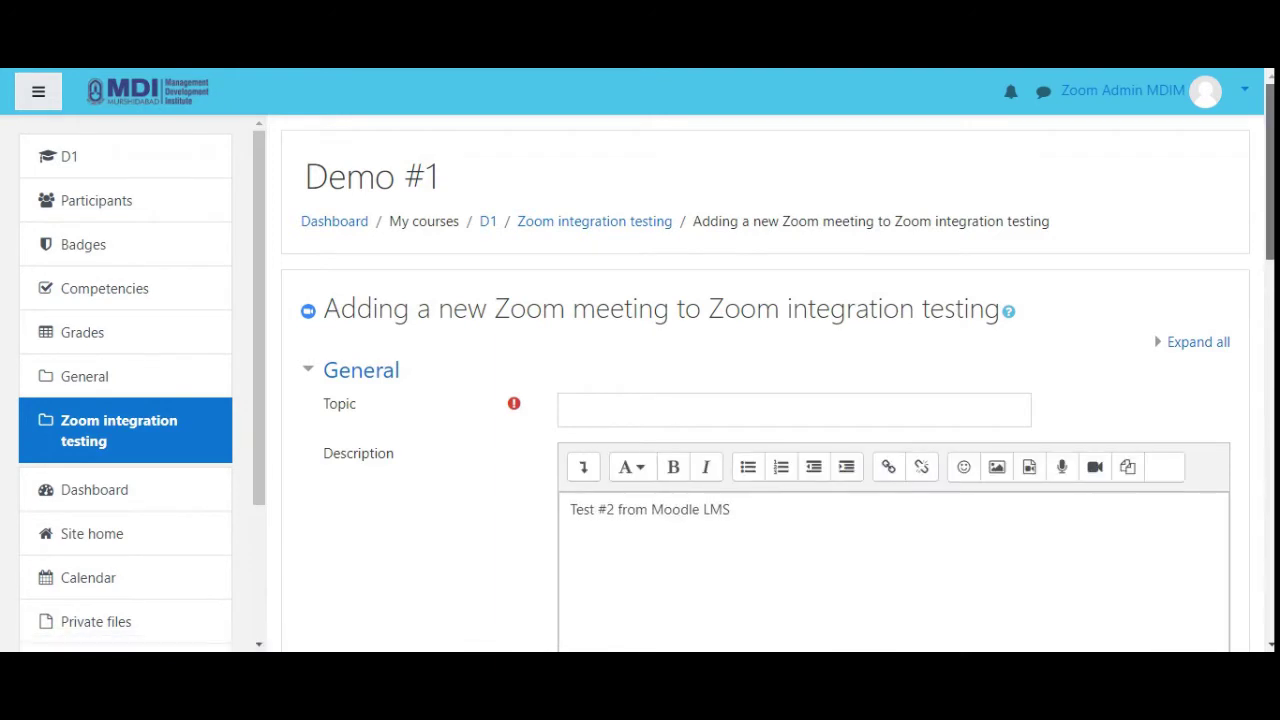
Enter the meeting topic 'Zoom Test #6 on Moodle Integration'
scroll(778, 380, "down", 1)
scroll(778, 380, "down", 1)
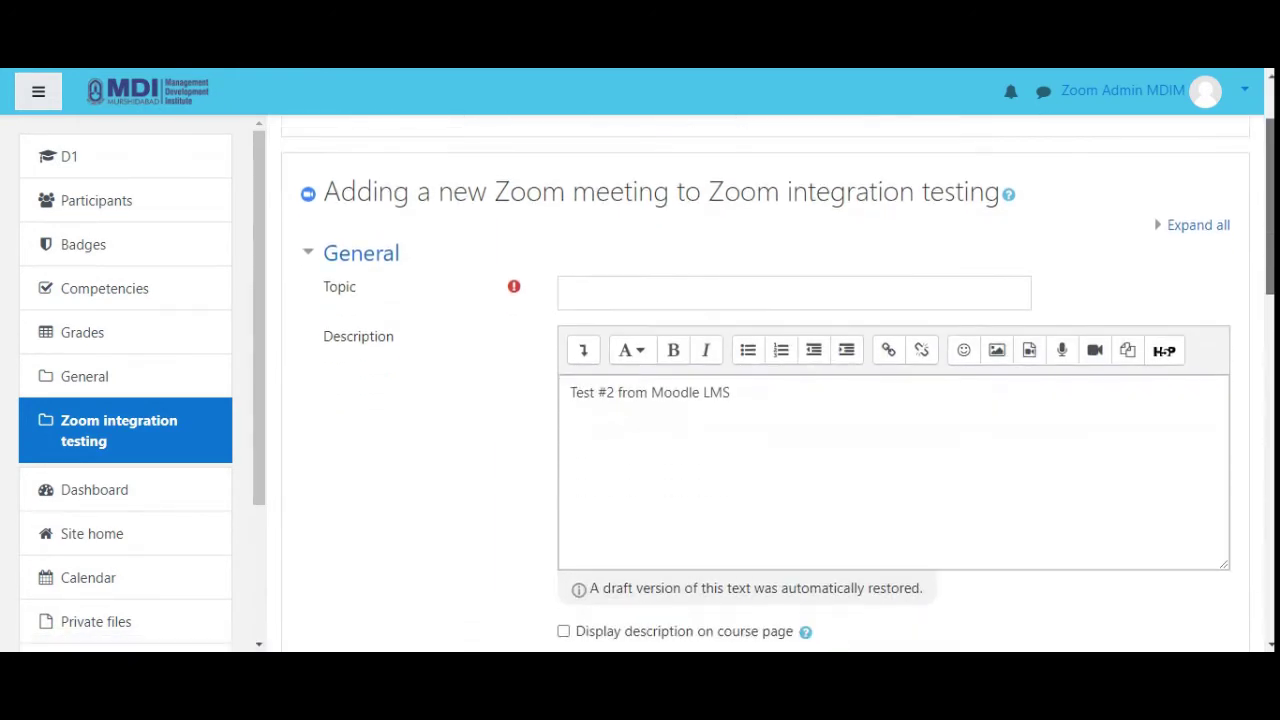
scroll(761, 256, "down", 1)
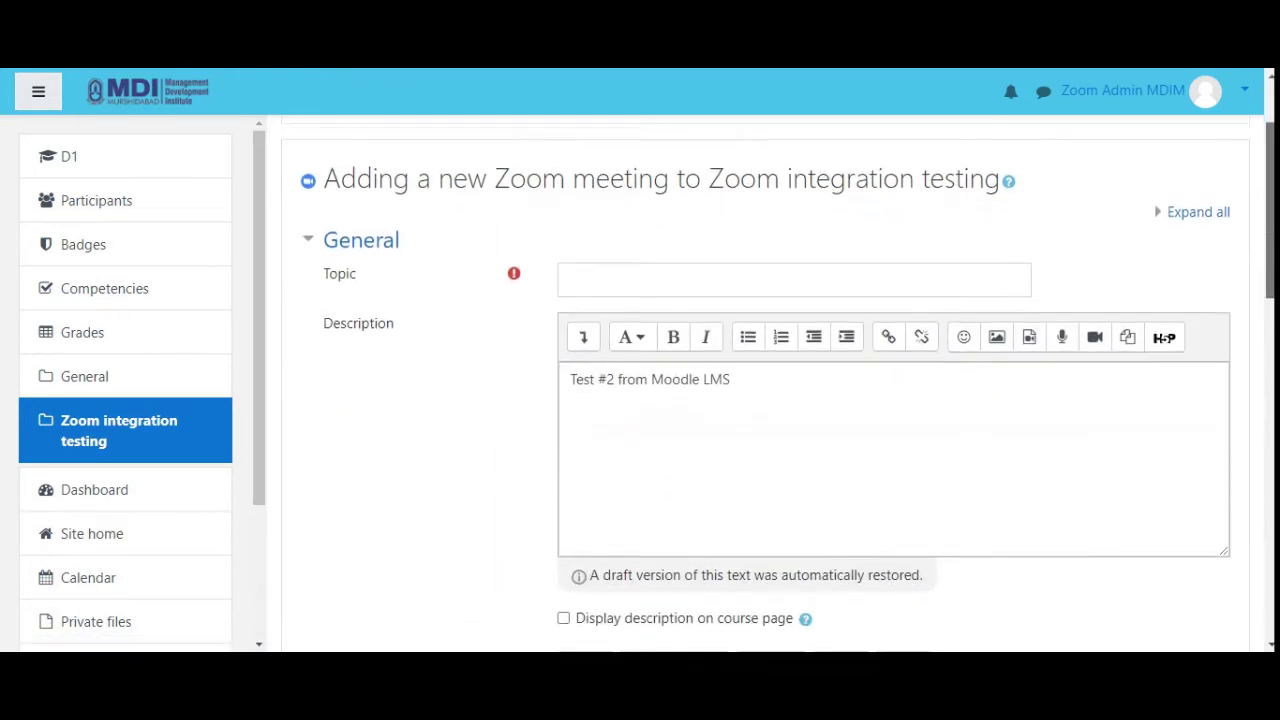
left_click(674, 257)
type("Test")
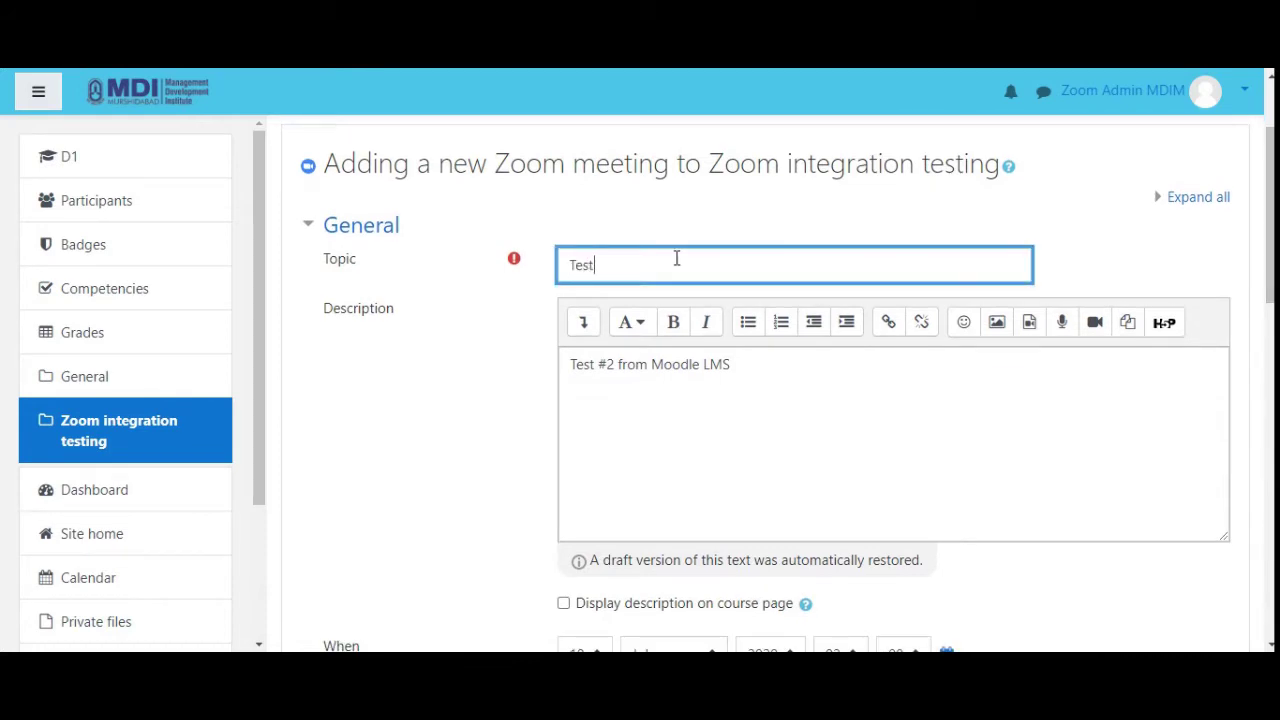
type(" #6")
key("Home")
type("Zoom")
type("on Moodle I")
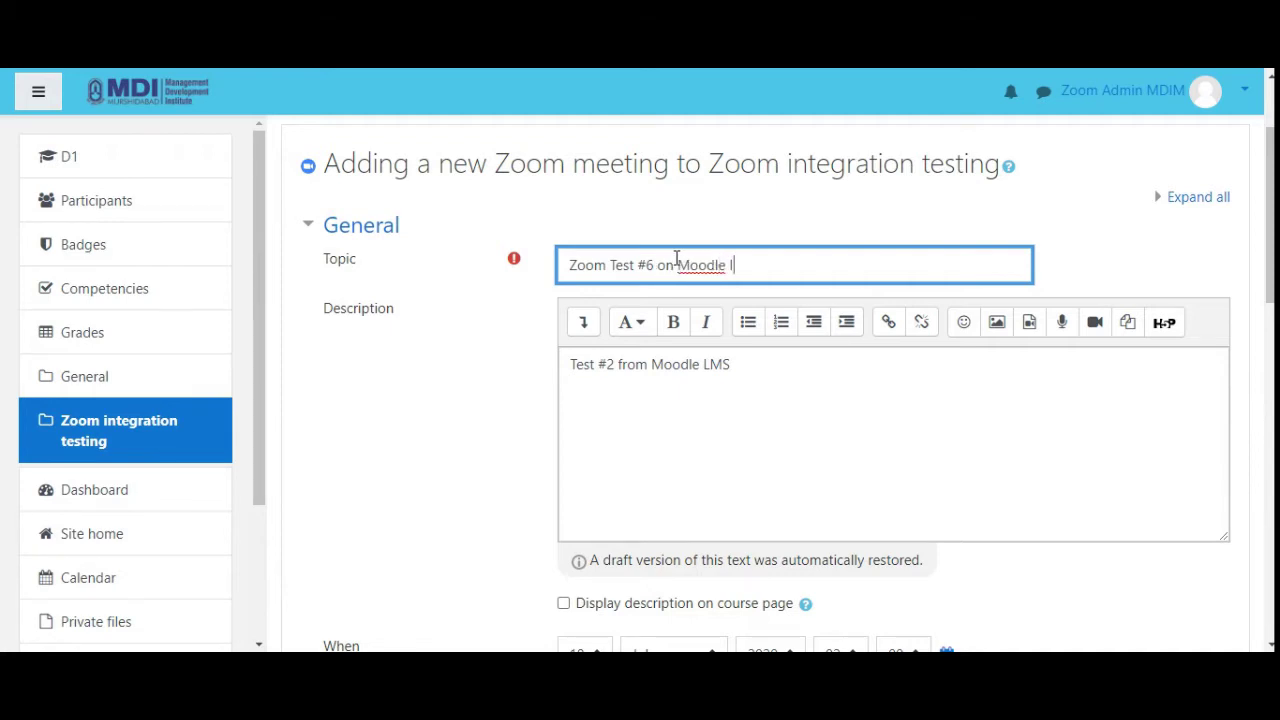
type("ntegration")
Replace the old description with the topic text and begin a '(Password' note
left_click_drag(802, 265, 562, 264)
key("ctrl+c")
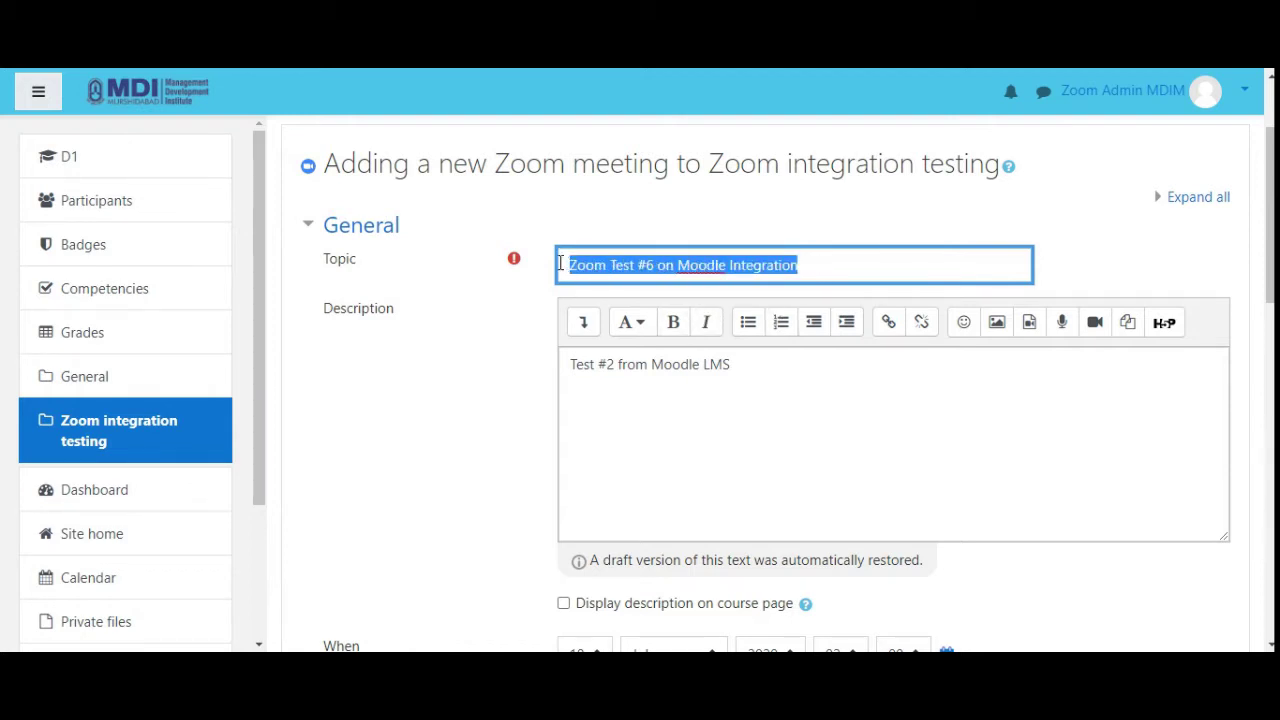
left_click_drag(774, 364, 489, 351)
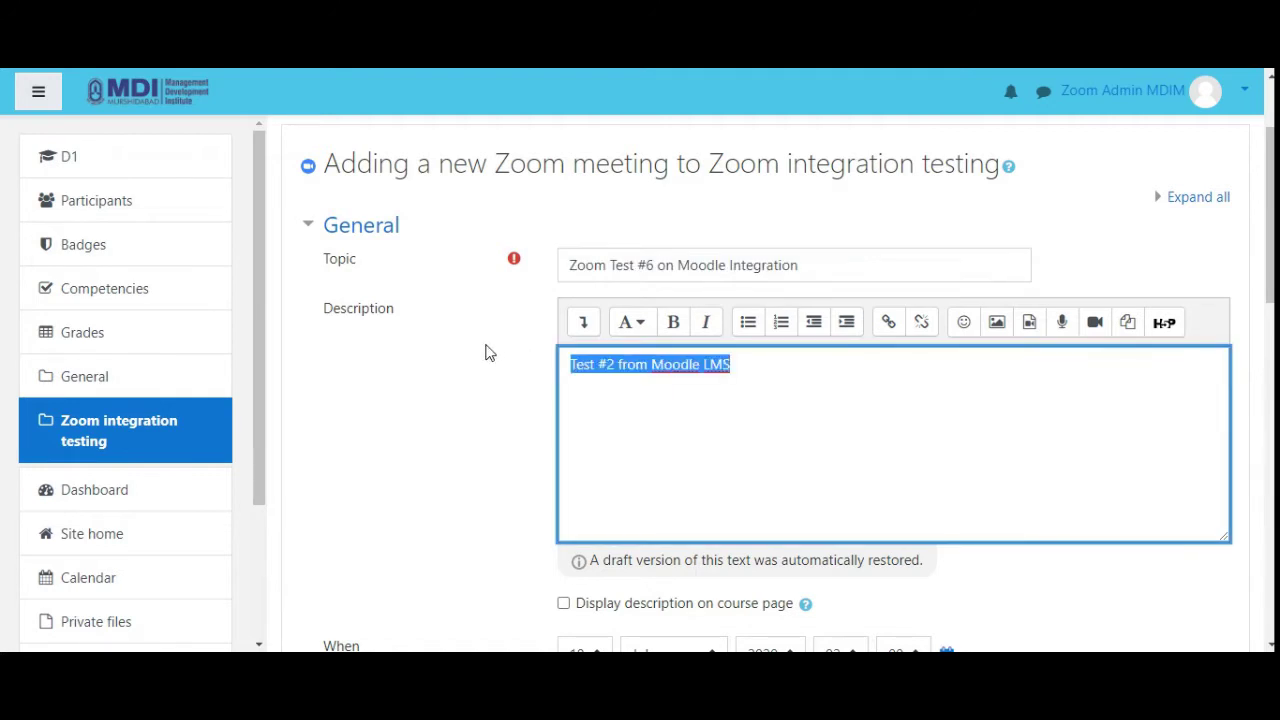
key("ctrl+v")
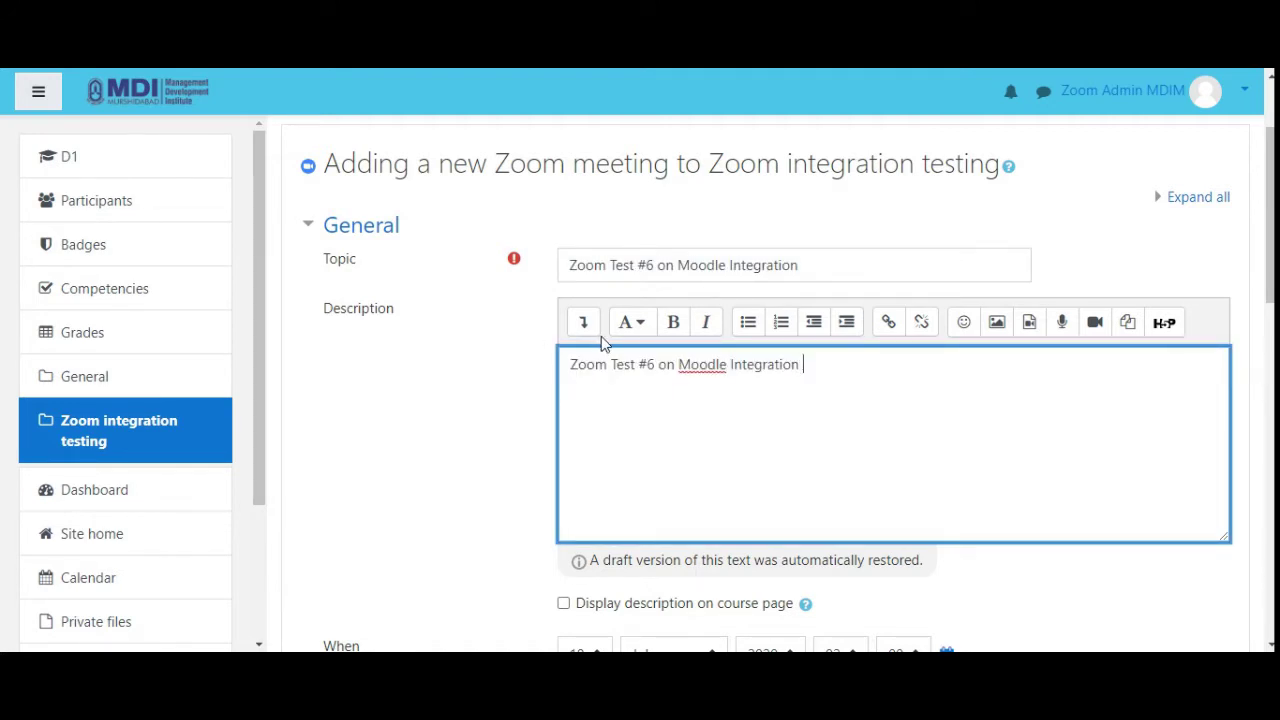
type("(Password")
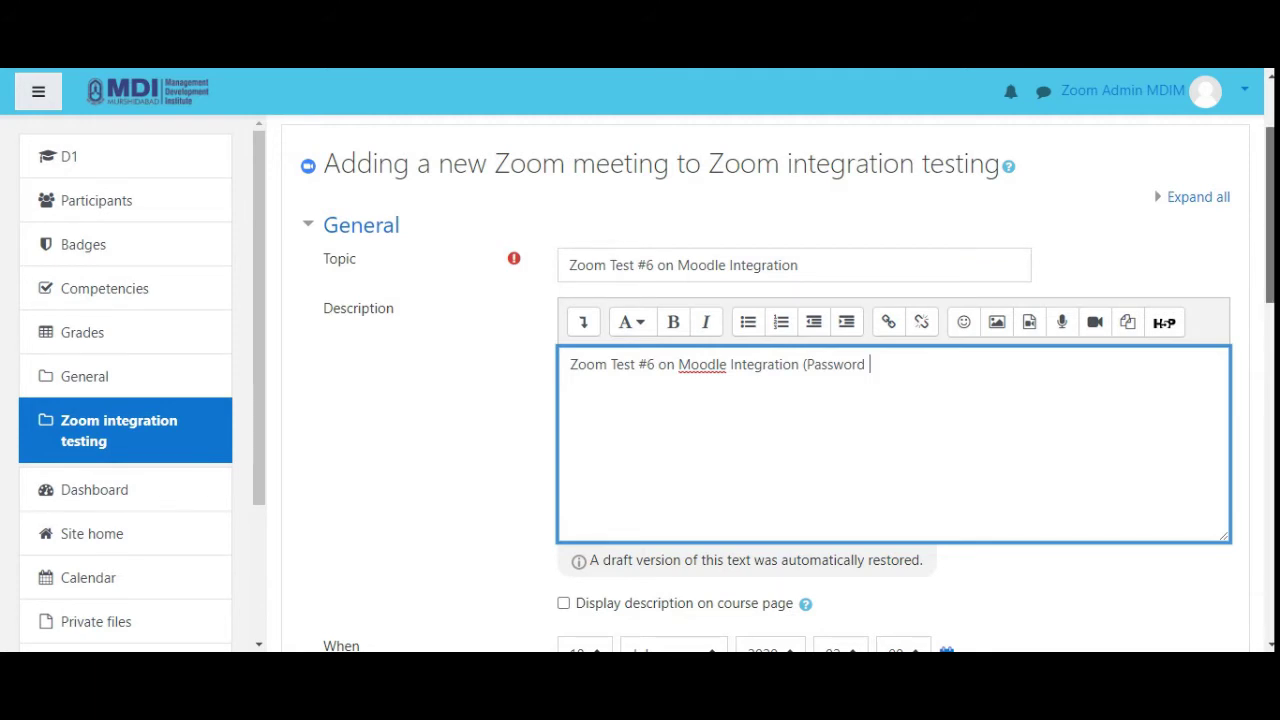
Append the copied meeting password, closed with a parenthesis, to the end of the description
scroll(1270, 300, "down", 3)
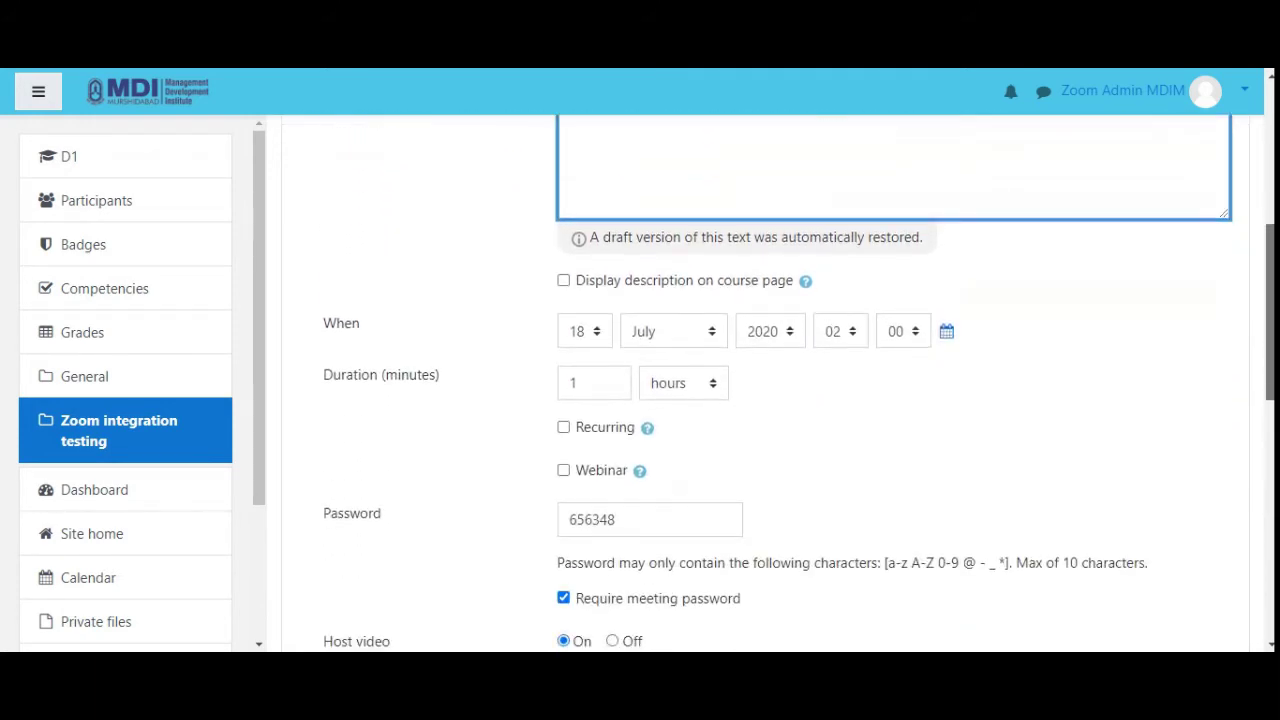
scroll(780, 380, "down", 1)
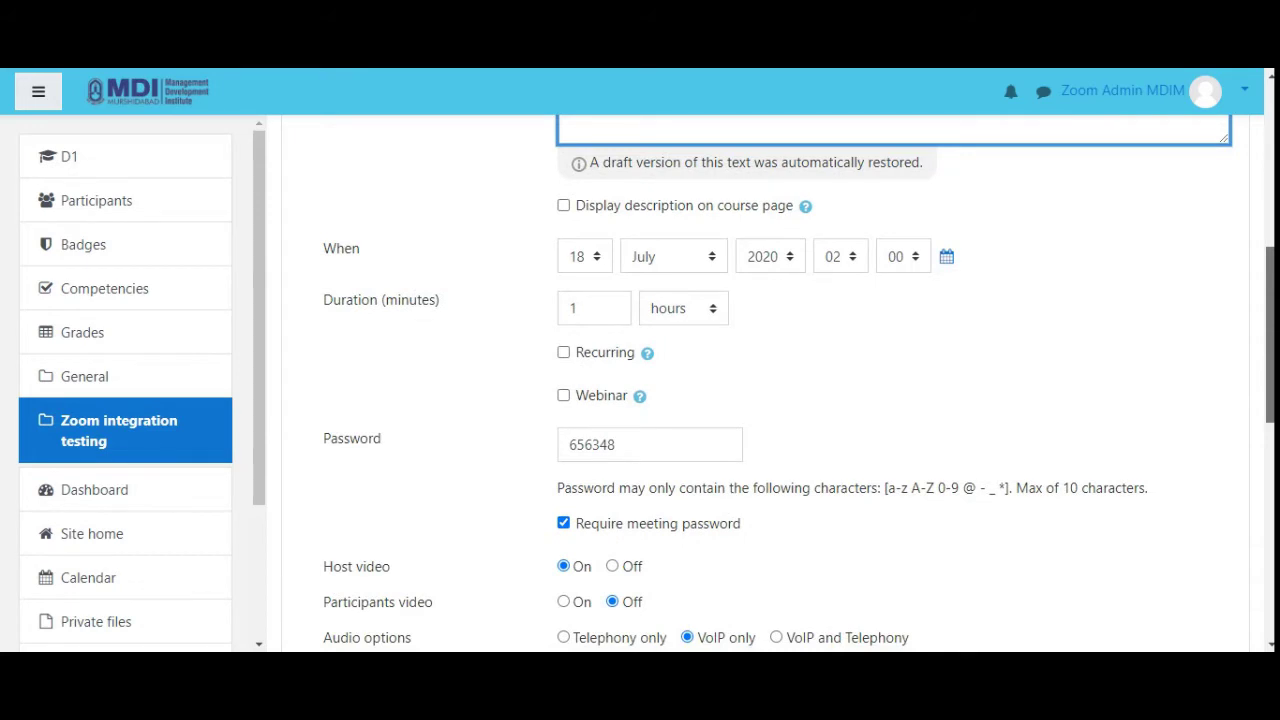
scroll(780, 380, "down", 1)
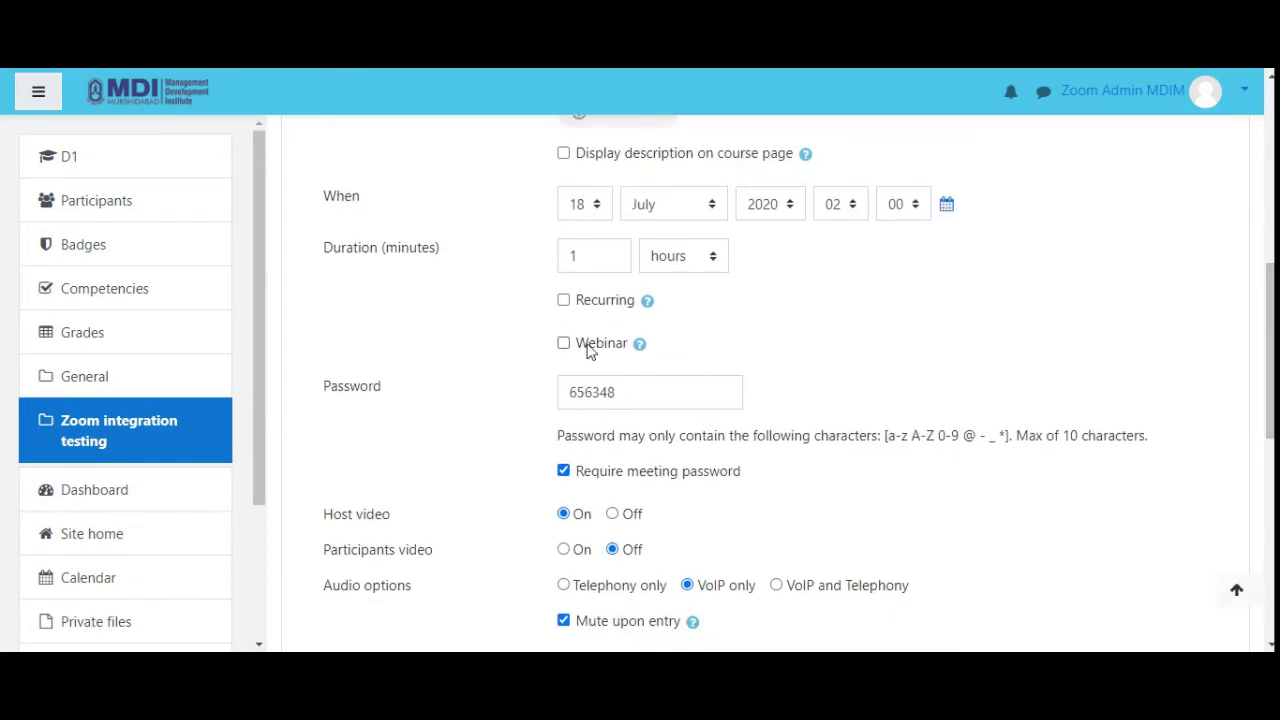
left_click_drag(629, 390, 563, 382)
key("ctrl+c")
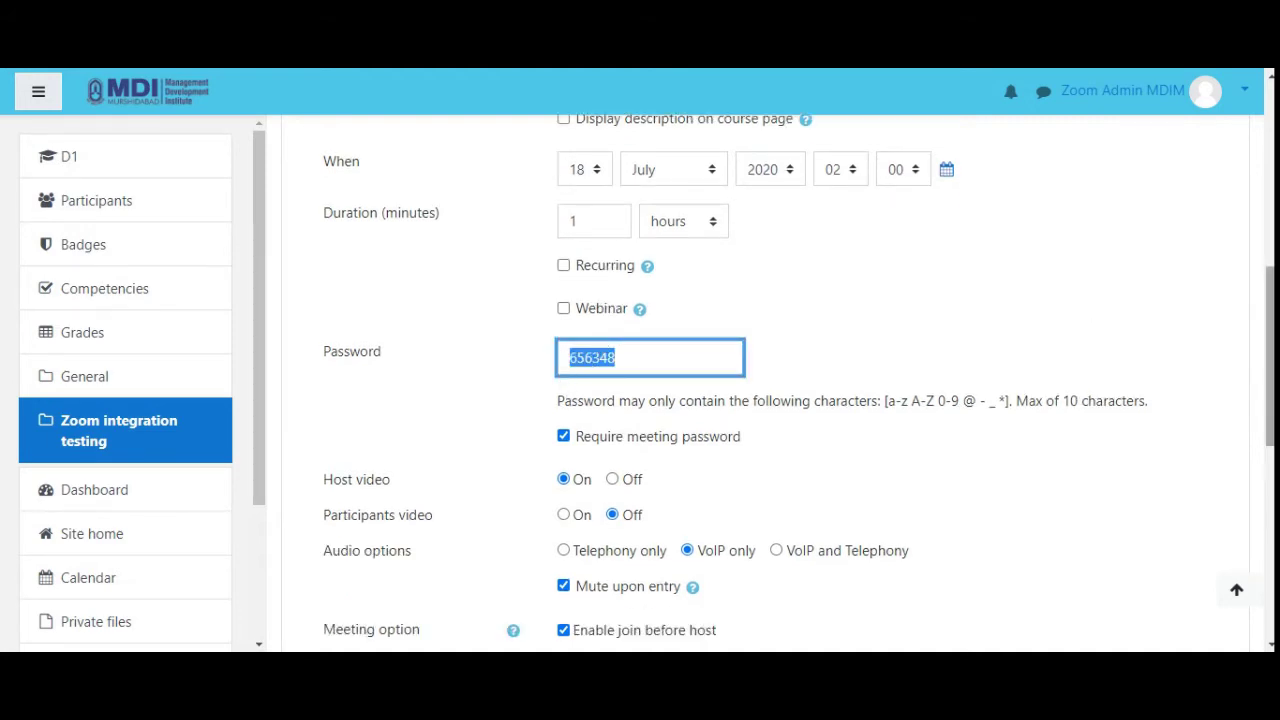
scroll(955, 385, "up", 5)
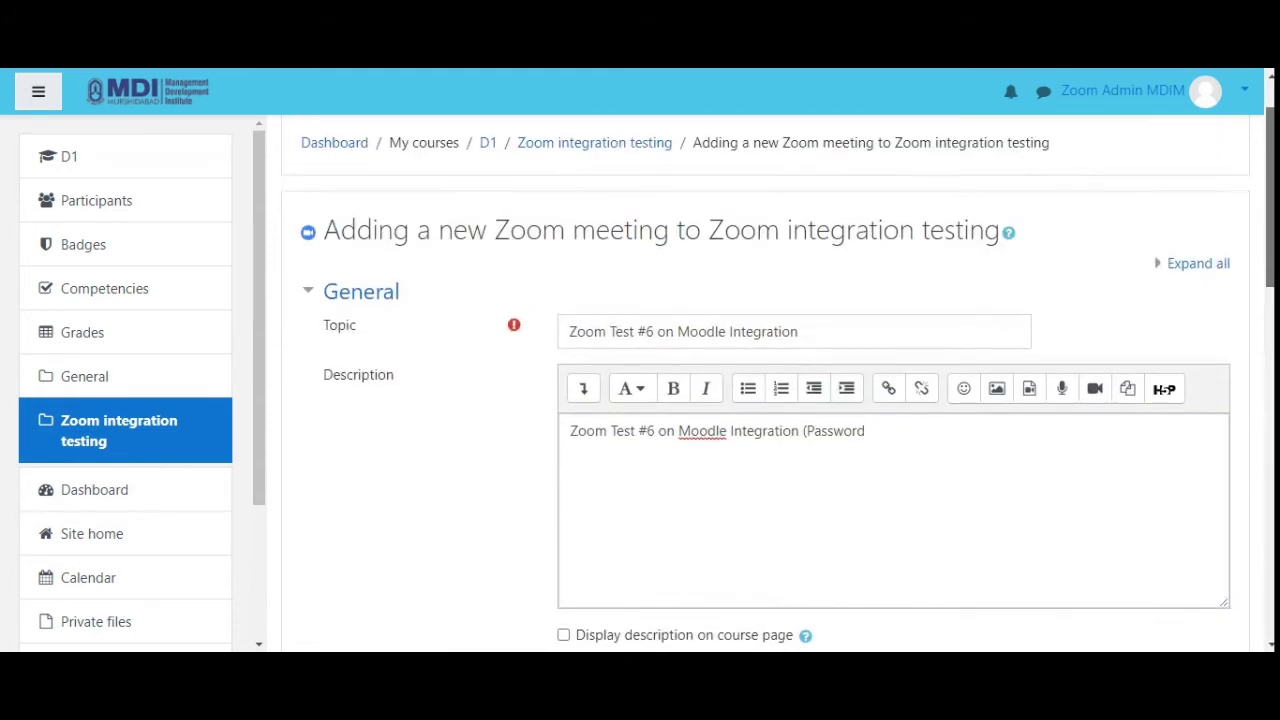
left_click(915, 433)
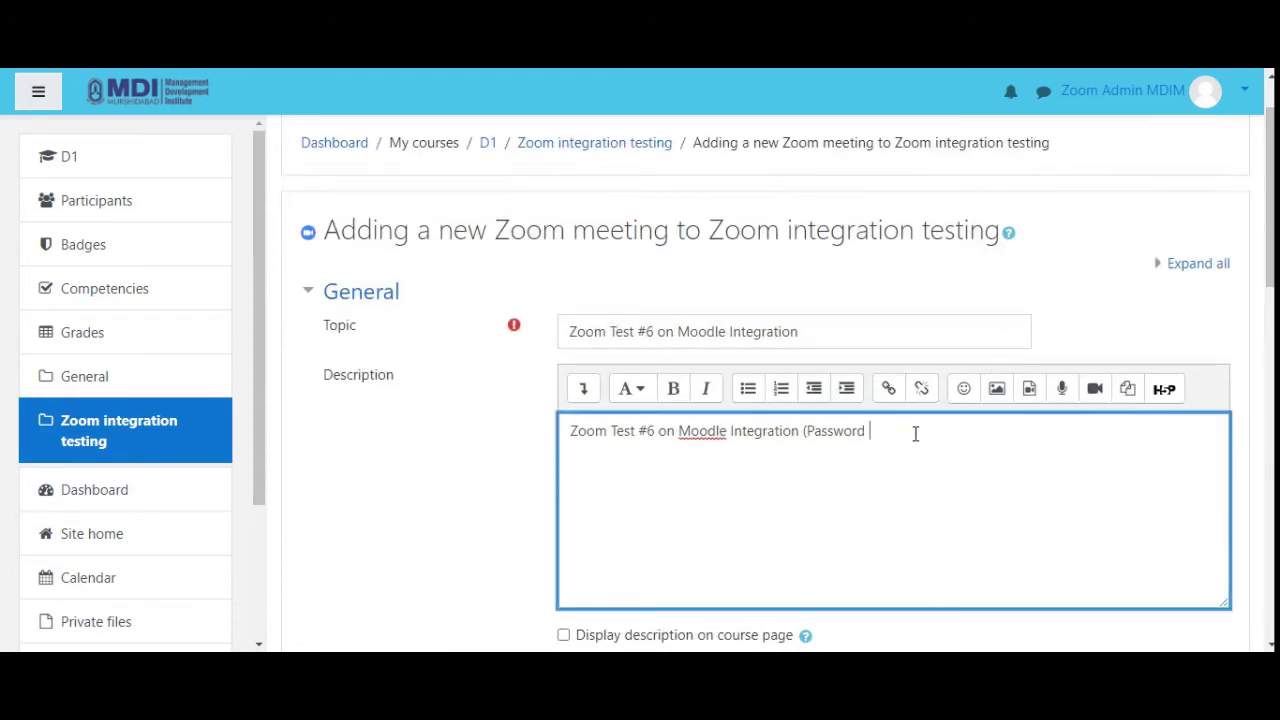
key("ctrl+v")
type(")")
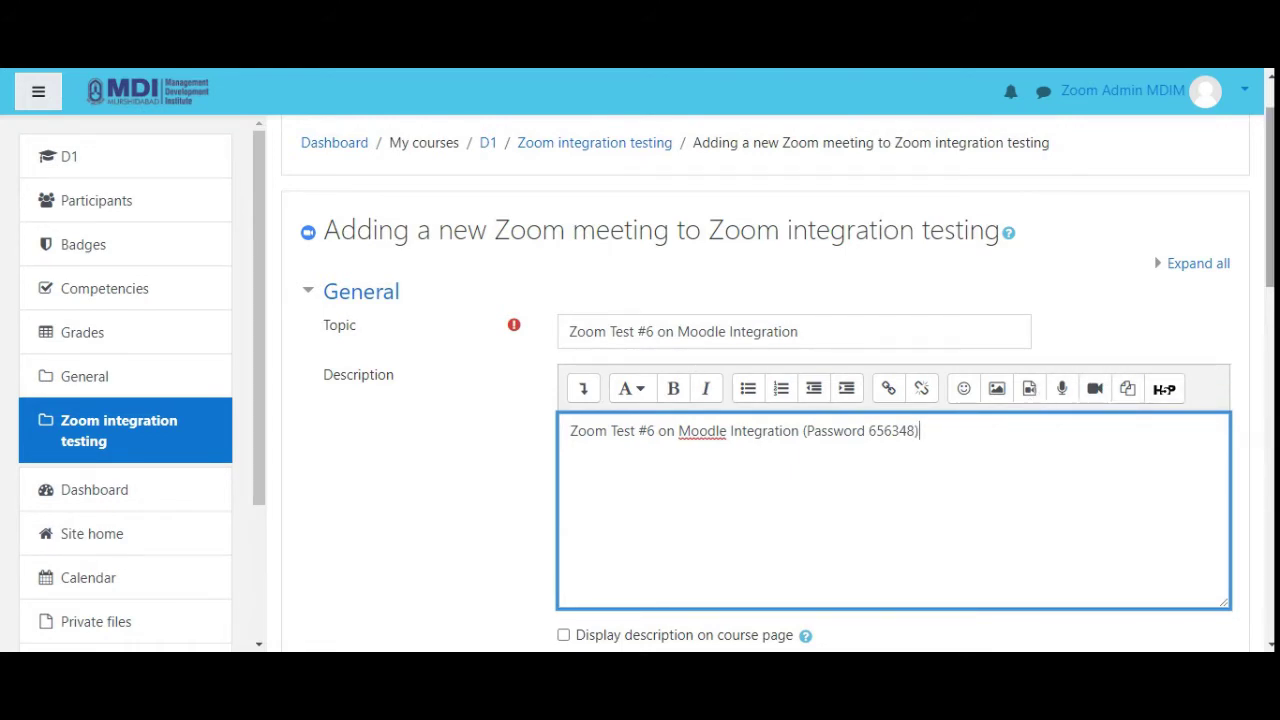
scroll(760, 400, "down", 1)
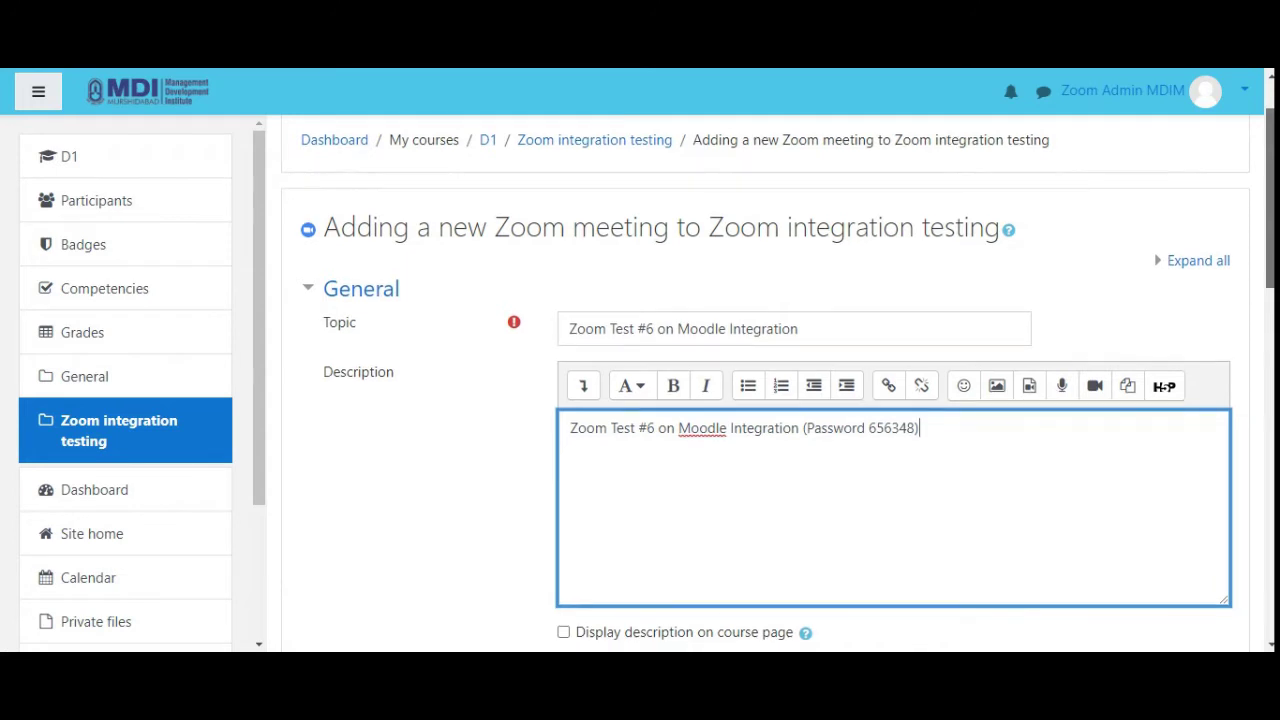
scroll(760, 400, "down", 1)
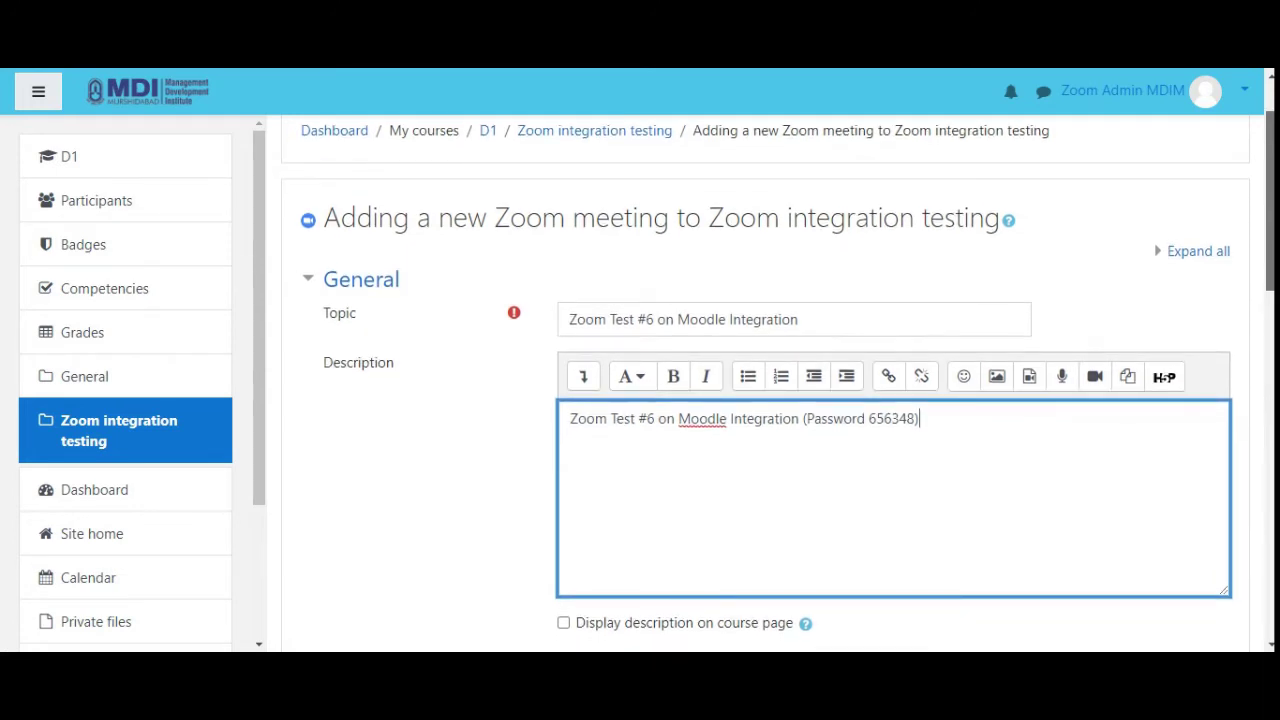
scroll(760, 400, "down", 2)
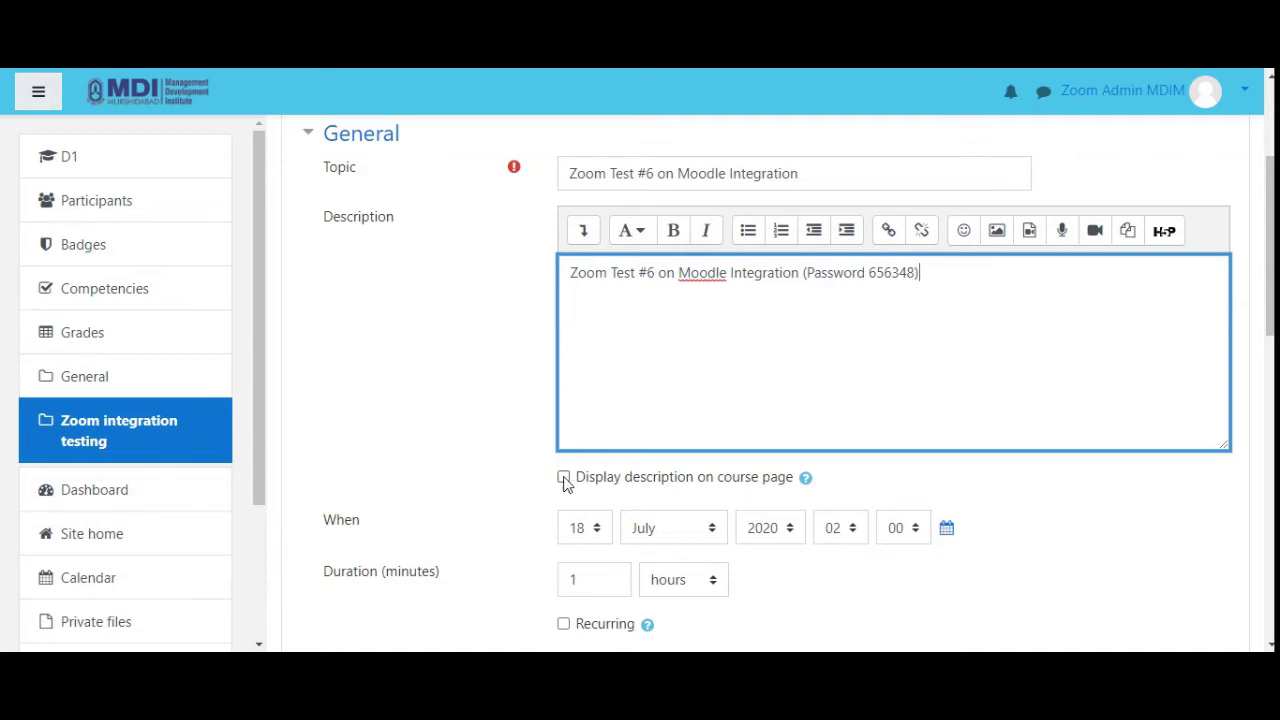
Show the description on the course page and set the start hour to 09
left_click(564, 478)
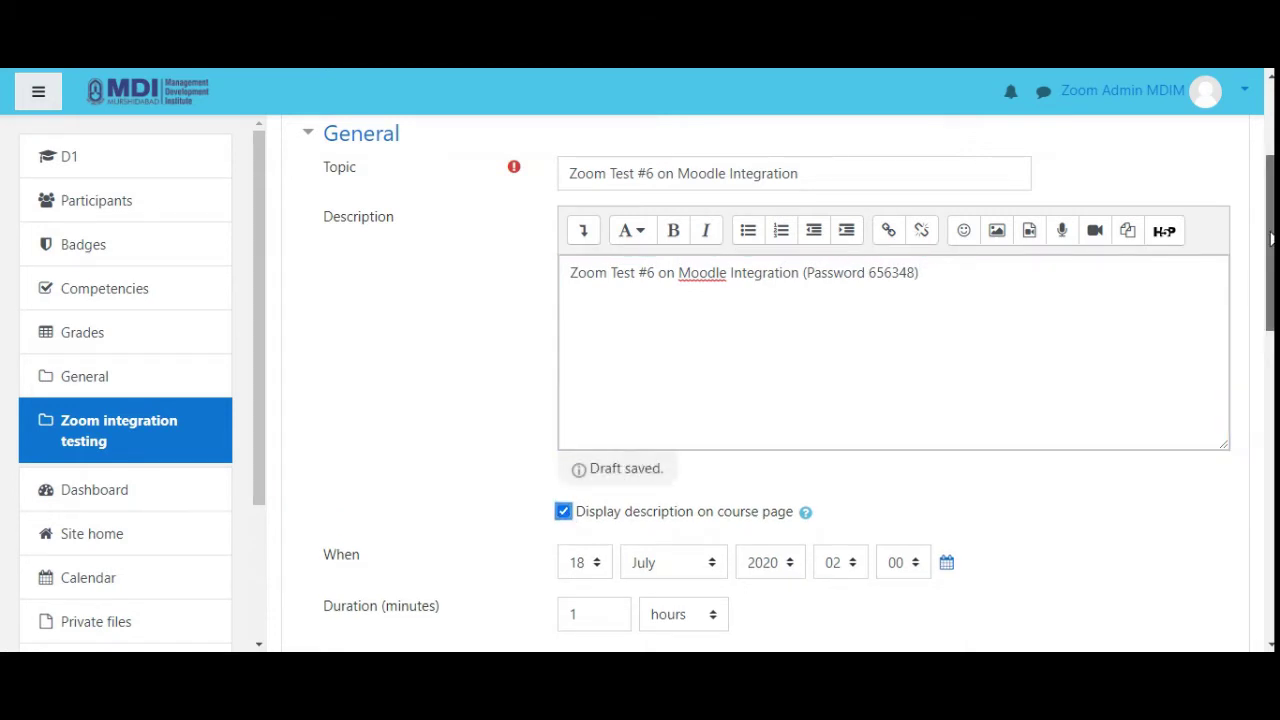
scroll(1272, 237, "down", 3)
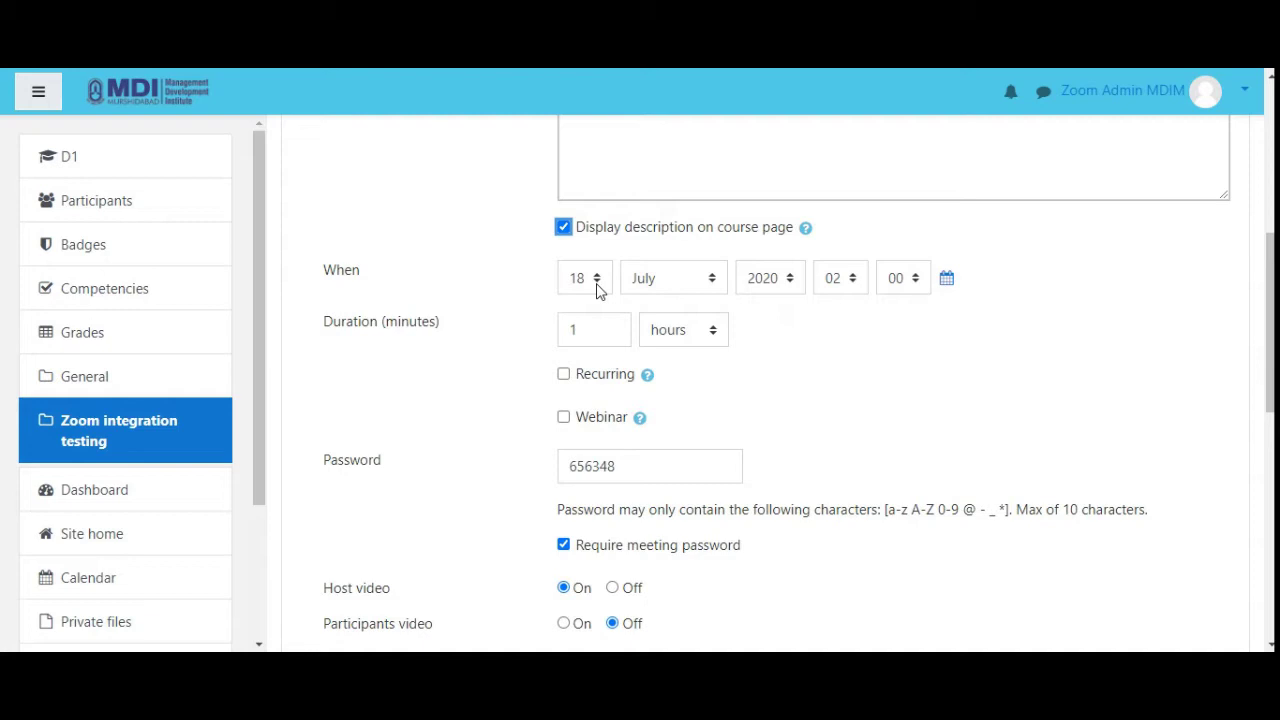
left_click(853, 284)
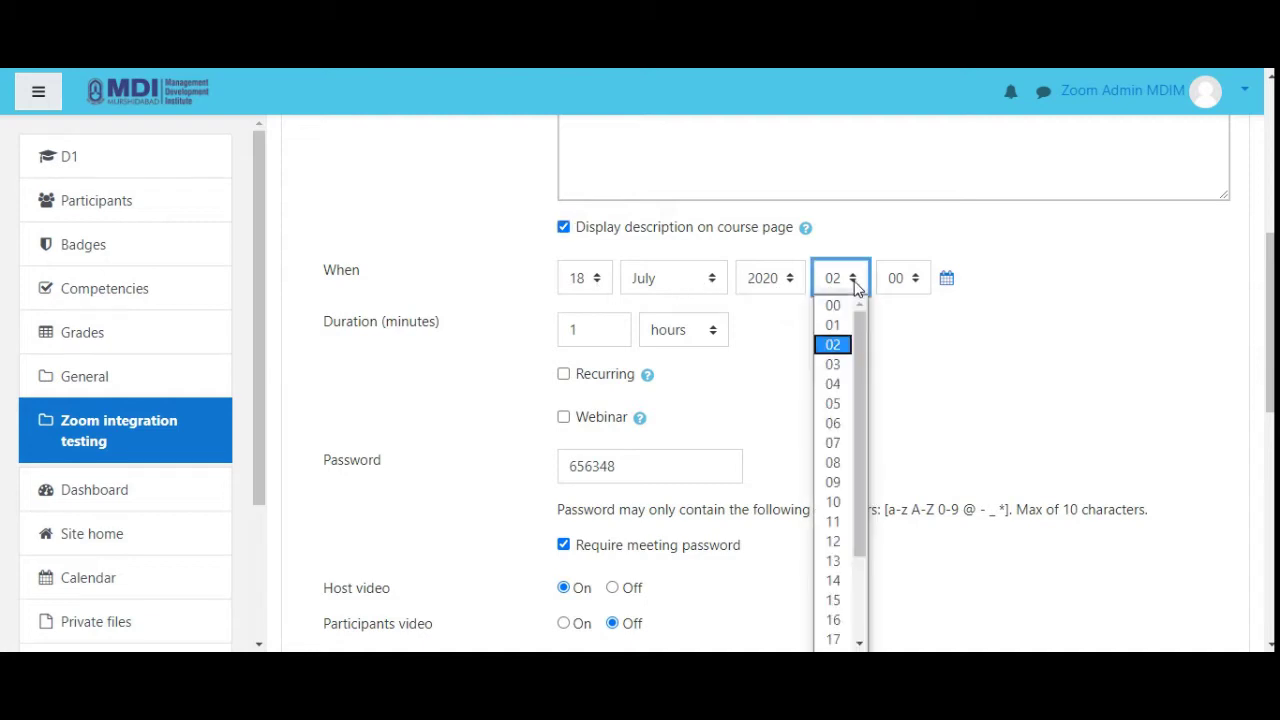
left_click_drag(866, 360, 866, 405)
left_click(833, 429)
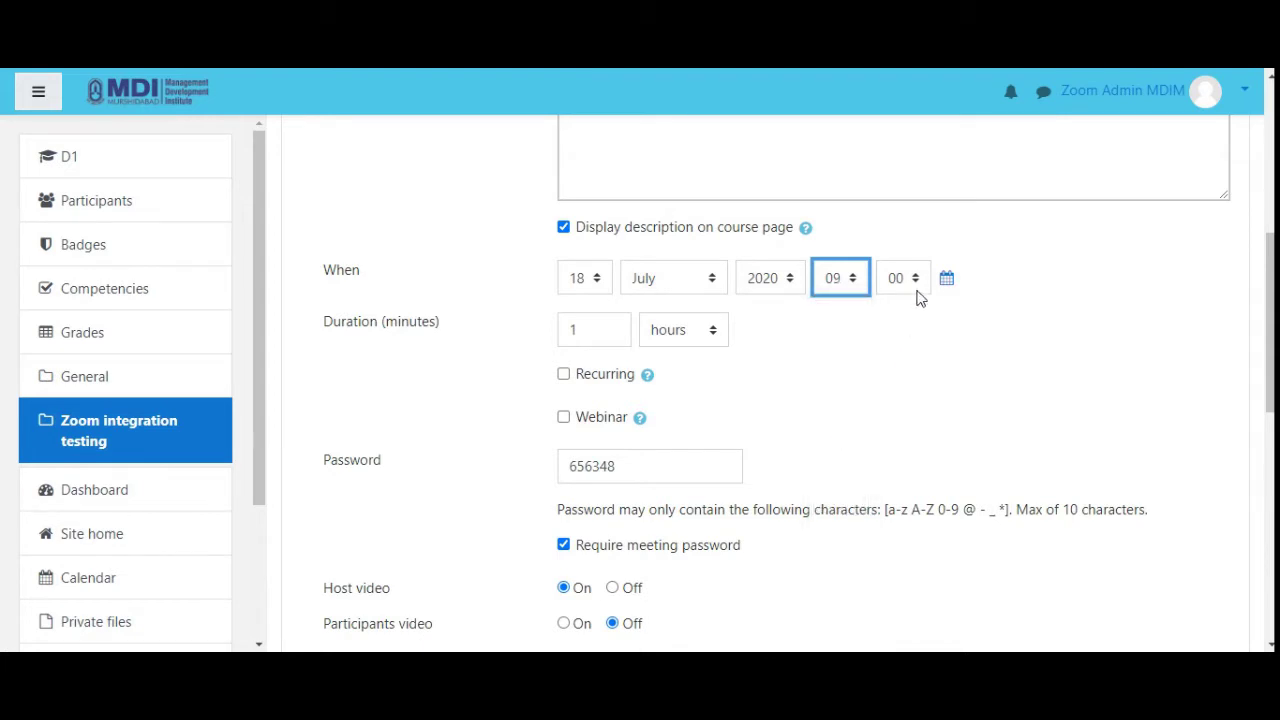
Set the meeting duration to 90 minutes
left_click(586, 328)
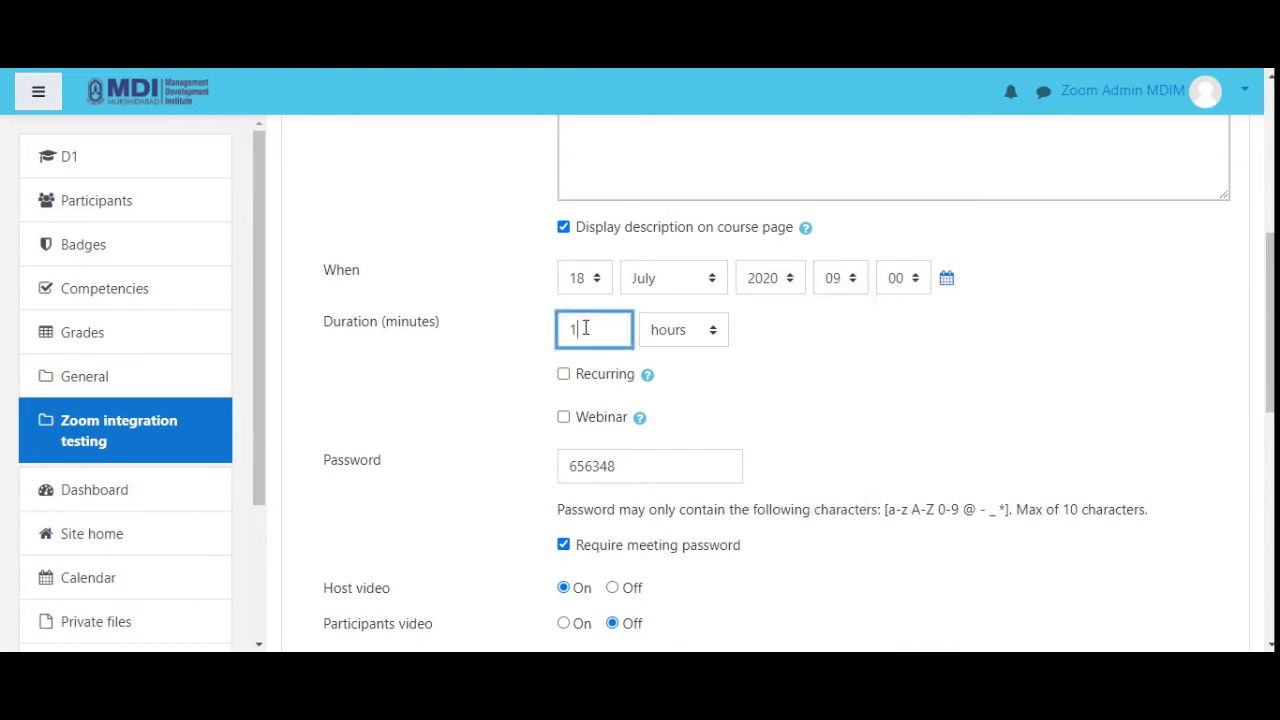
left_click(714, 333)
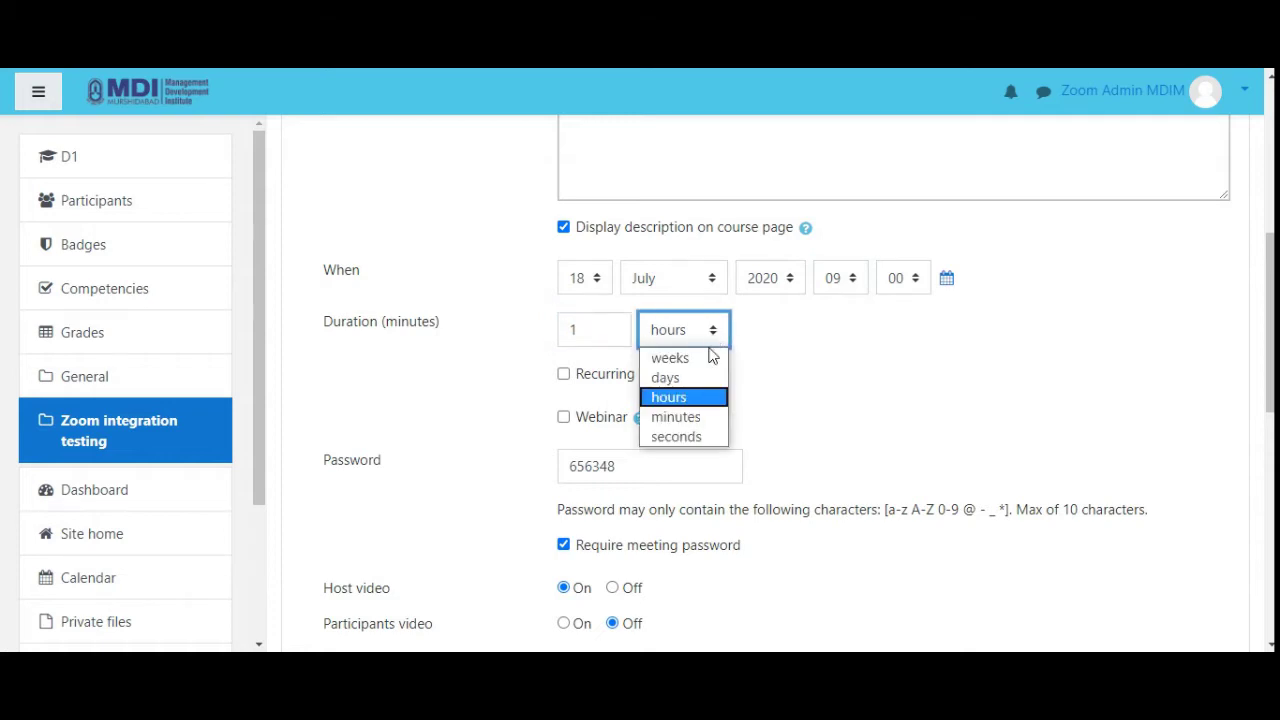
left_click(683, 417)
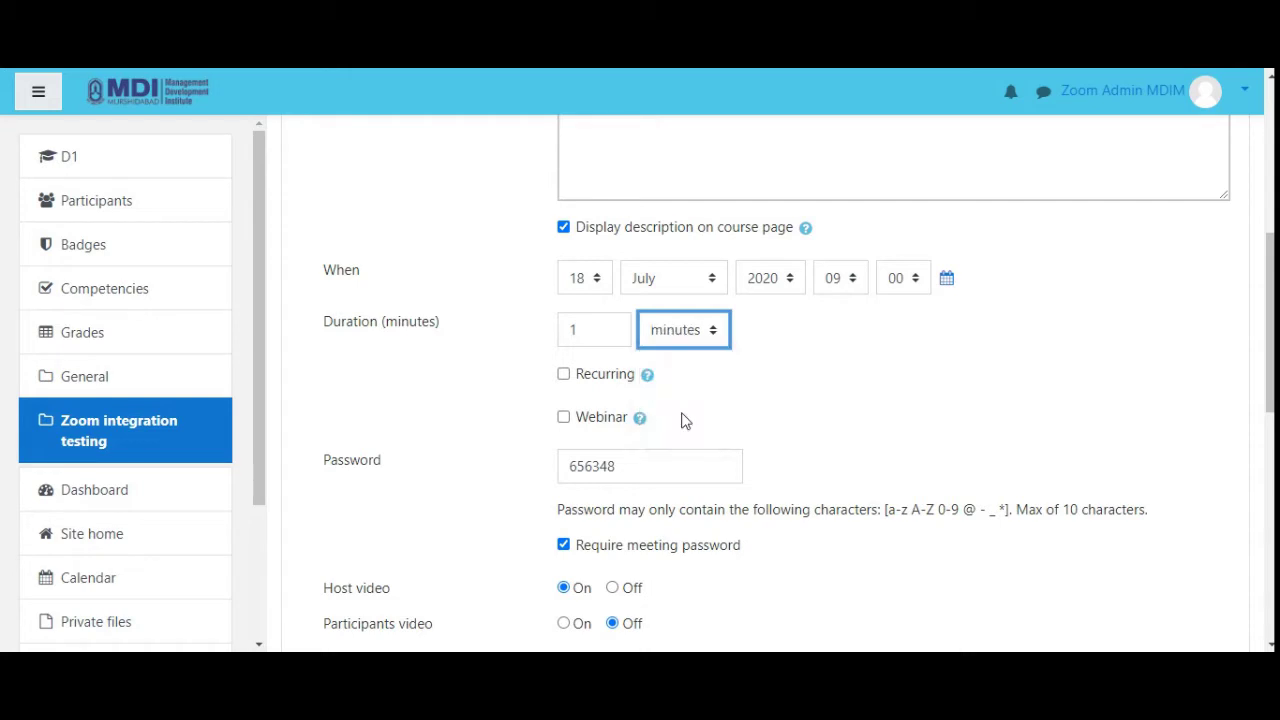
left_click(583, 333)
key("BackSpace")
type("90")
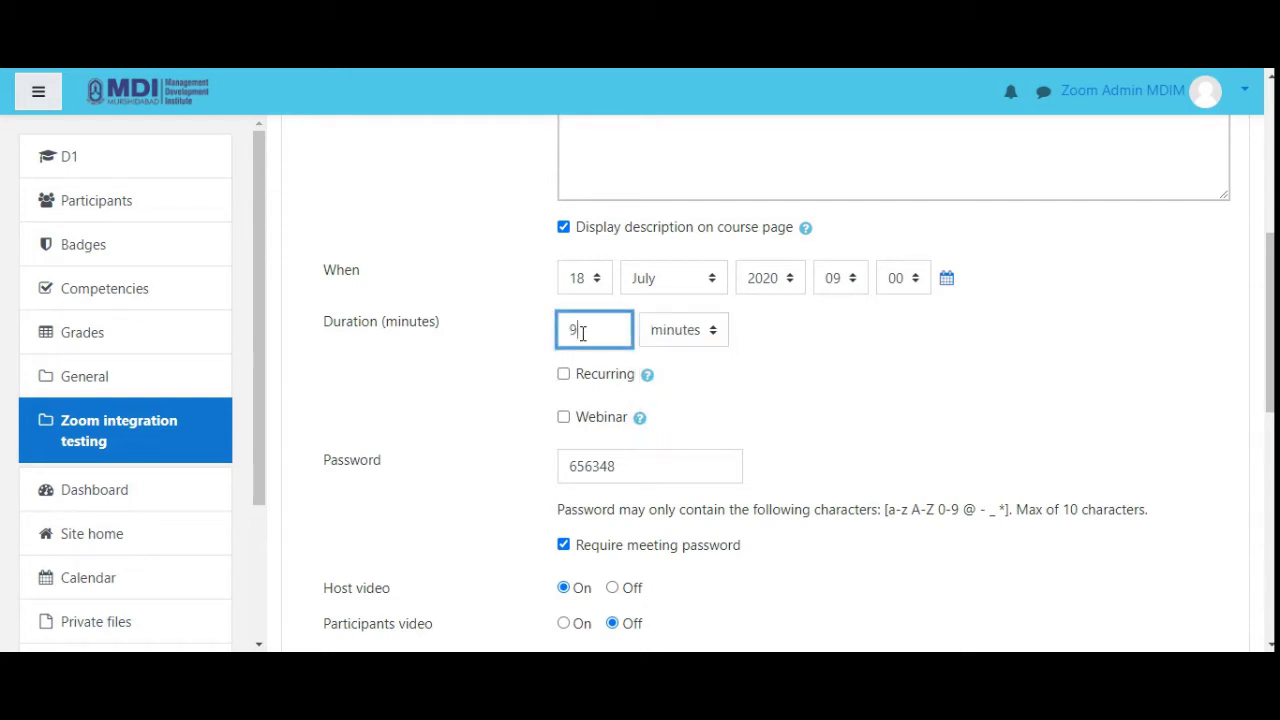
left_click(797, 340)
scroll(1268, 300, "down", 1)
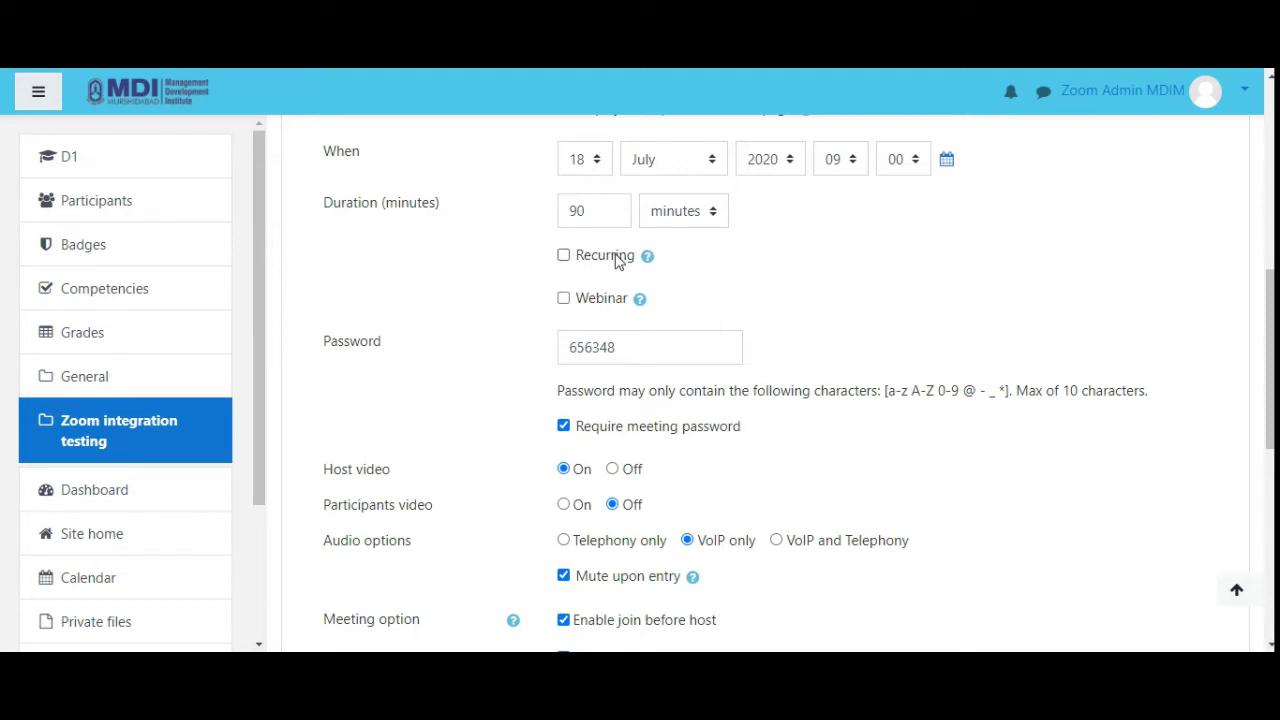
left_click(648, 258)
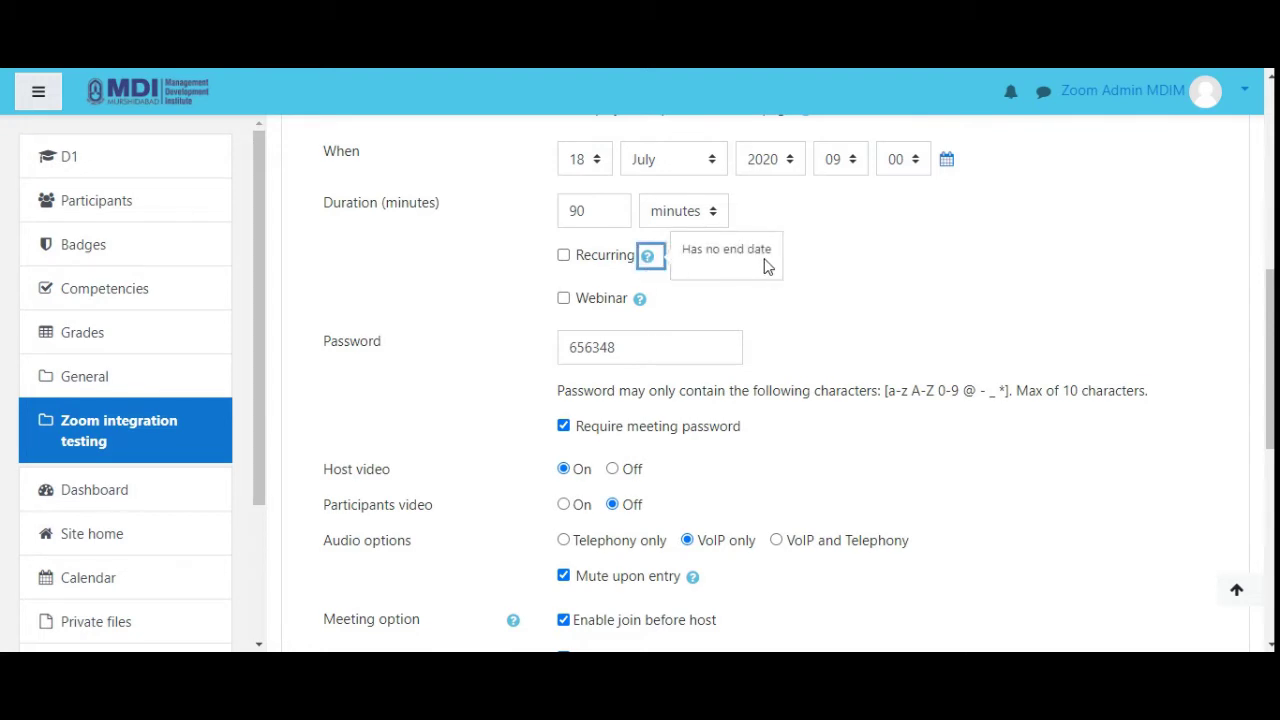
left_click(815, 264)
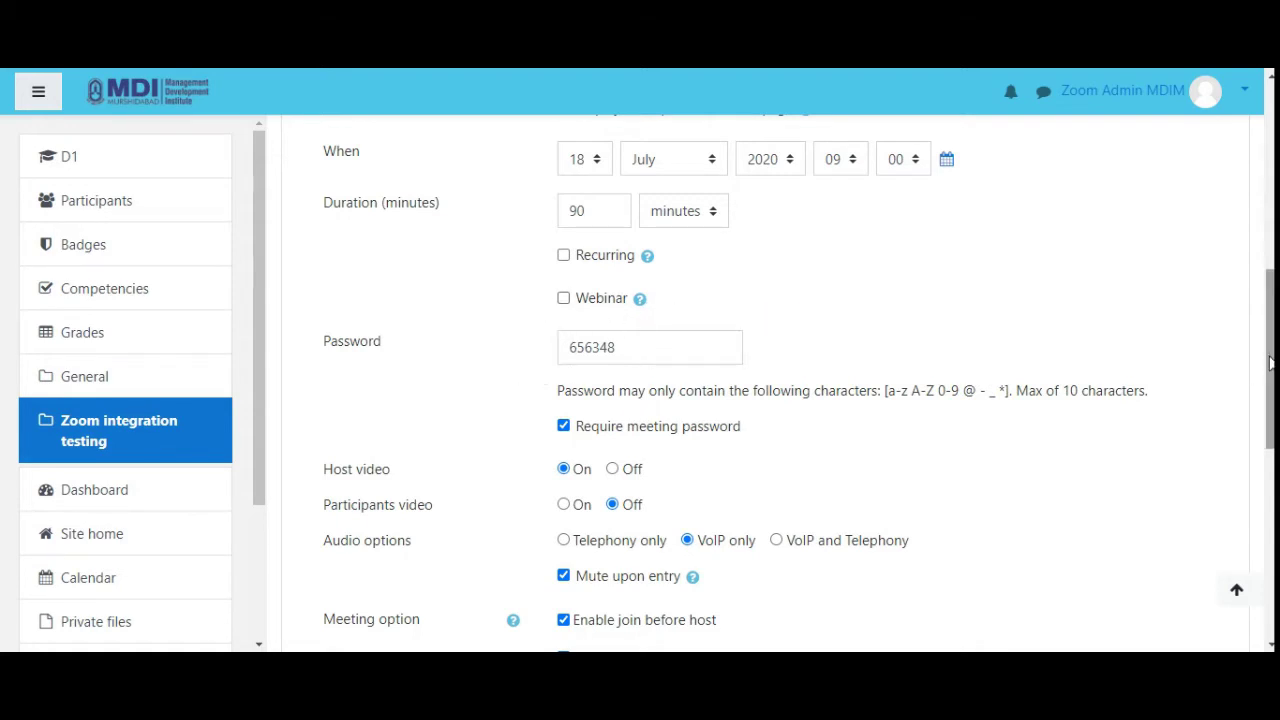
left_click_drag(1270, 362, 1270, 255)
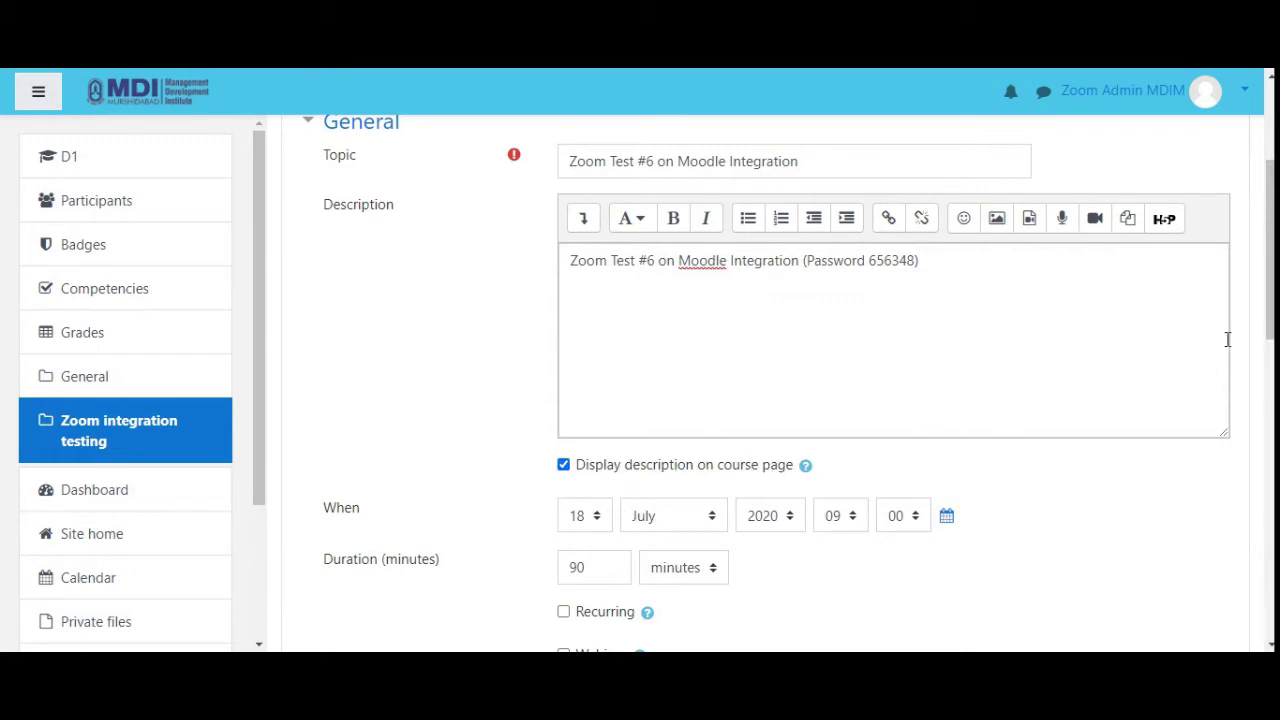
left_click_drag(1270, 300, 1270, 307)
scroll(799, 383, "down", 3)
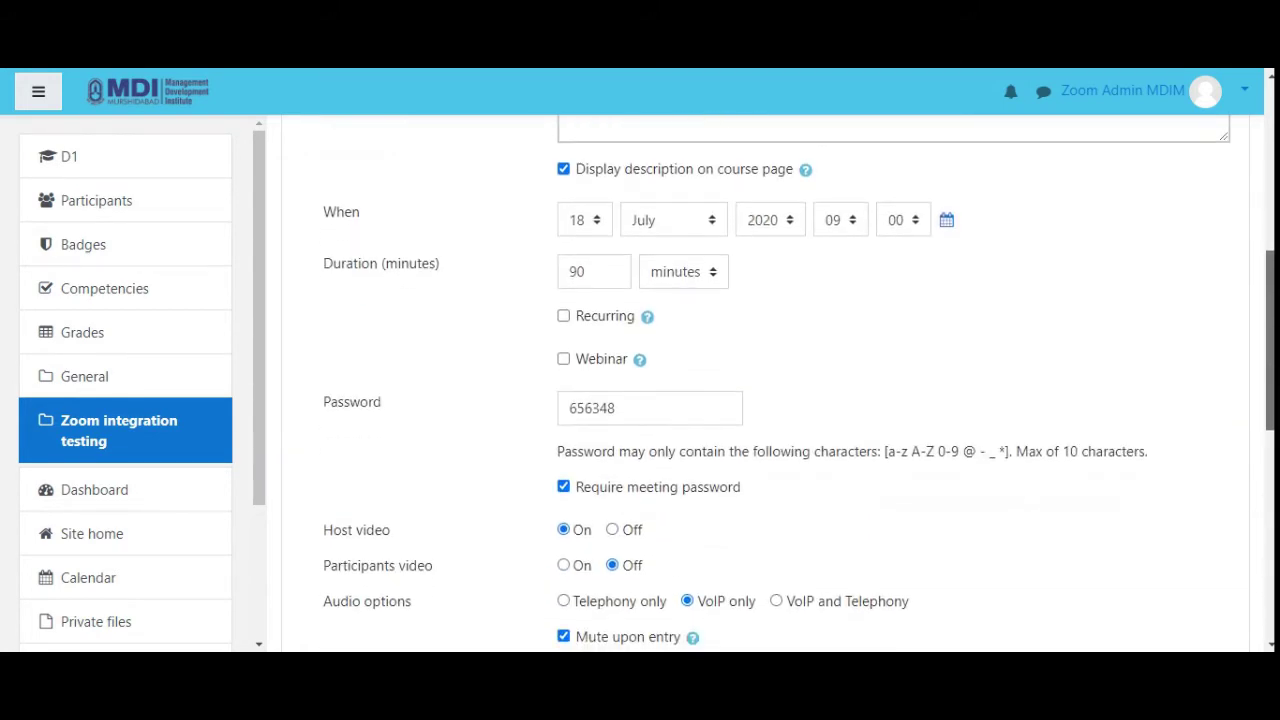
scroll(799, 383, "down", 1)
scroll(799, 383, "down", 3)
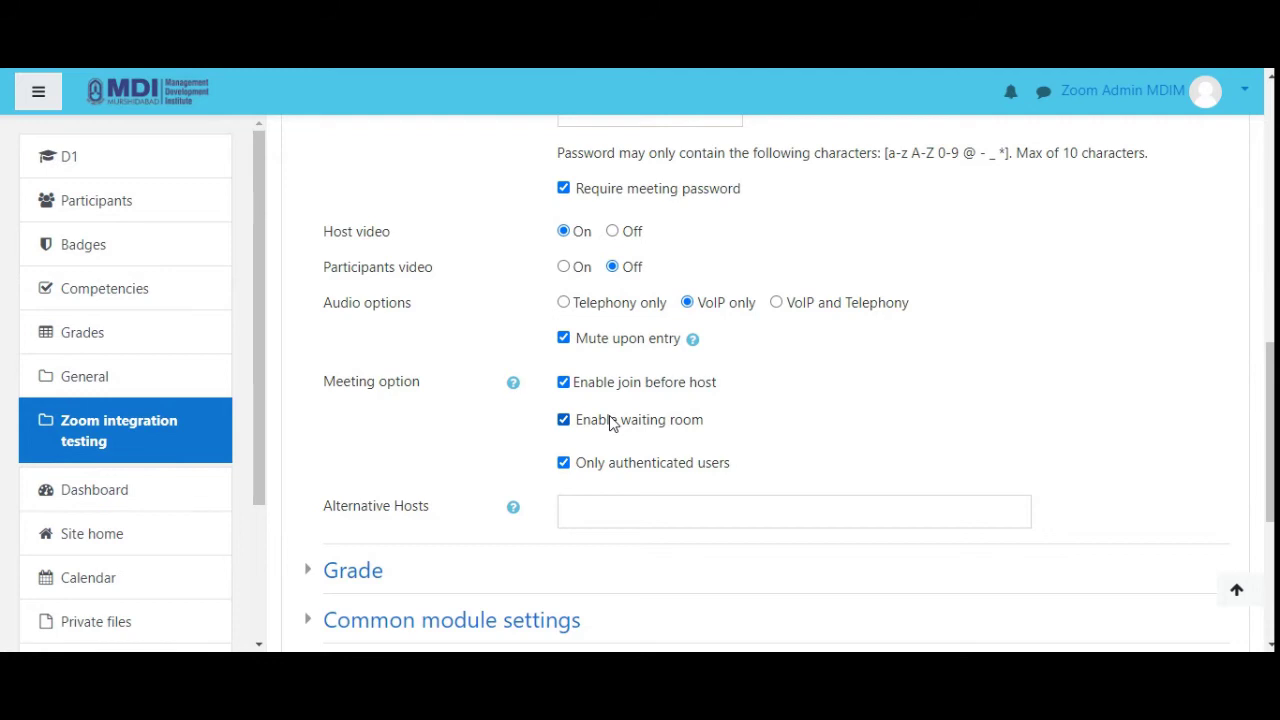
Untick 'Only authenticated users' and 'Enable join before host', keeping the waiting room enabled
left_click(514, 386)
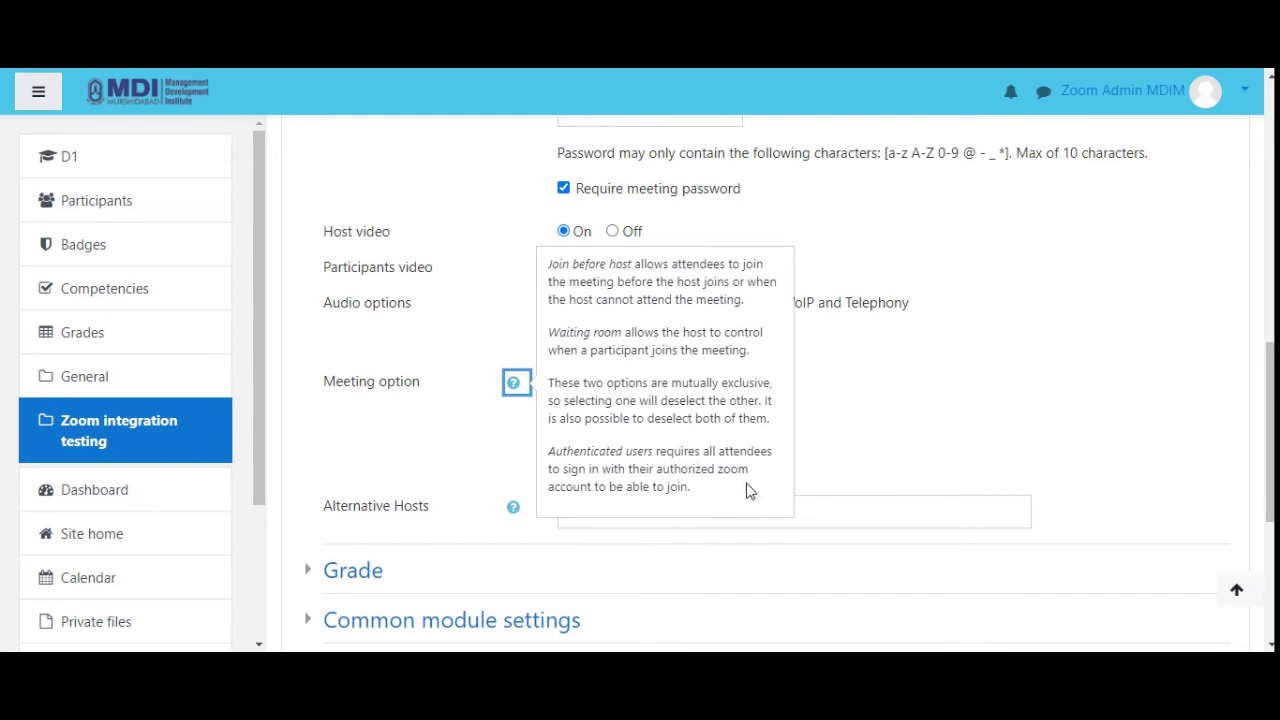
left_click(838, 463)
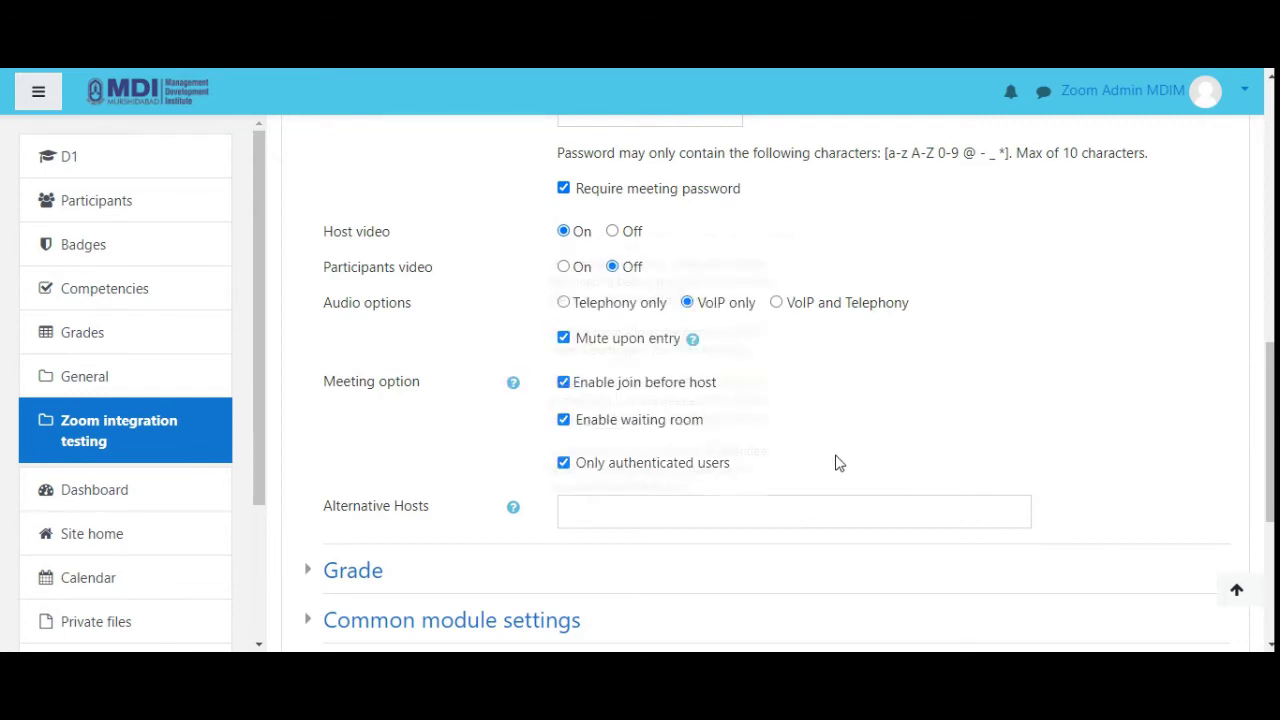
left_click(564, 463)
left_click(563, 385)
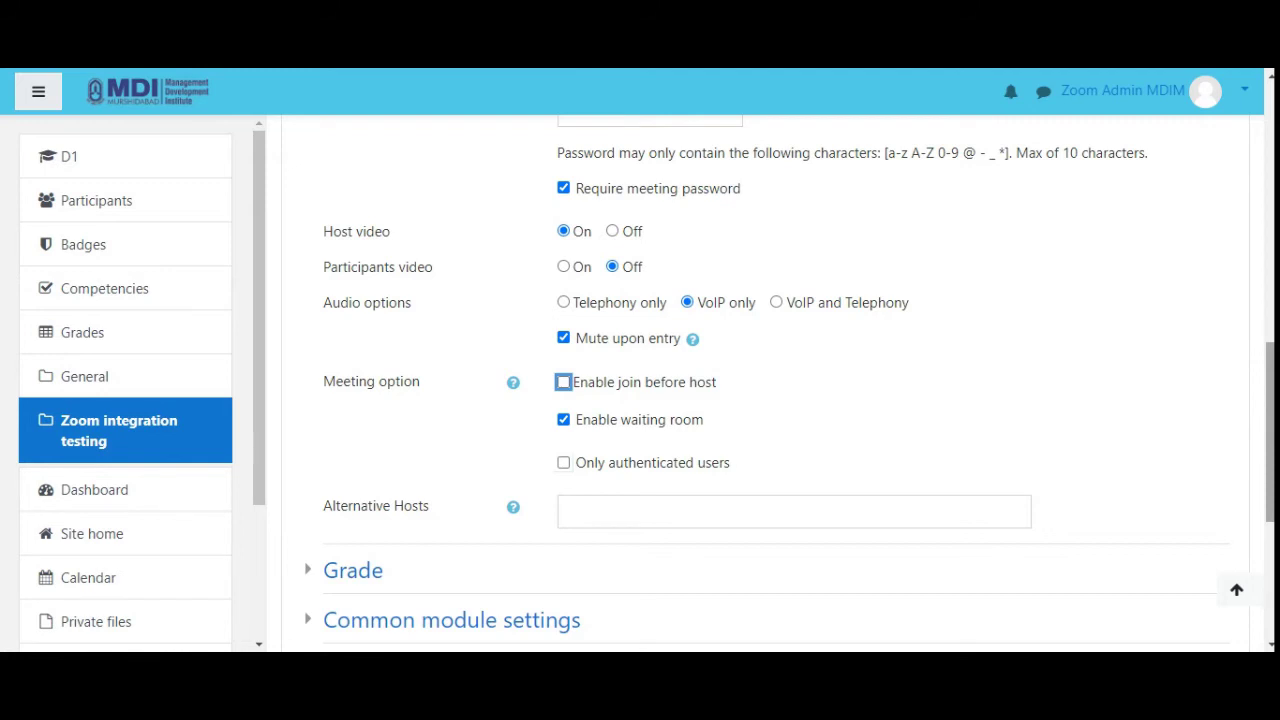
scroll(1270, 430, "down", 2)
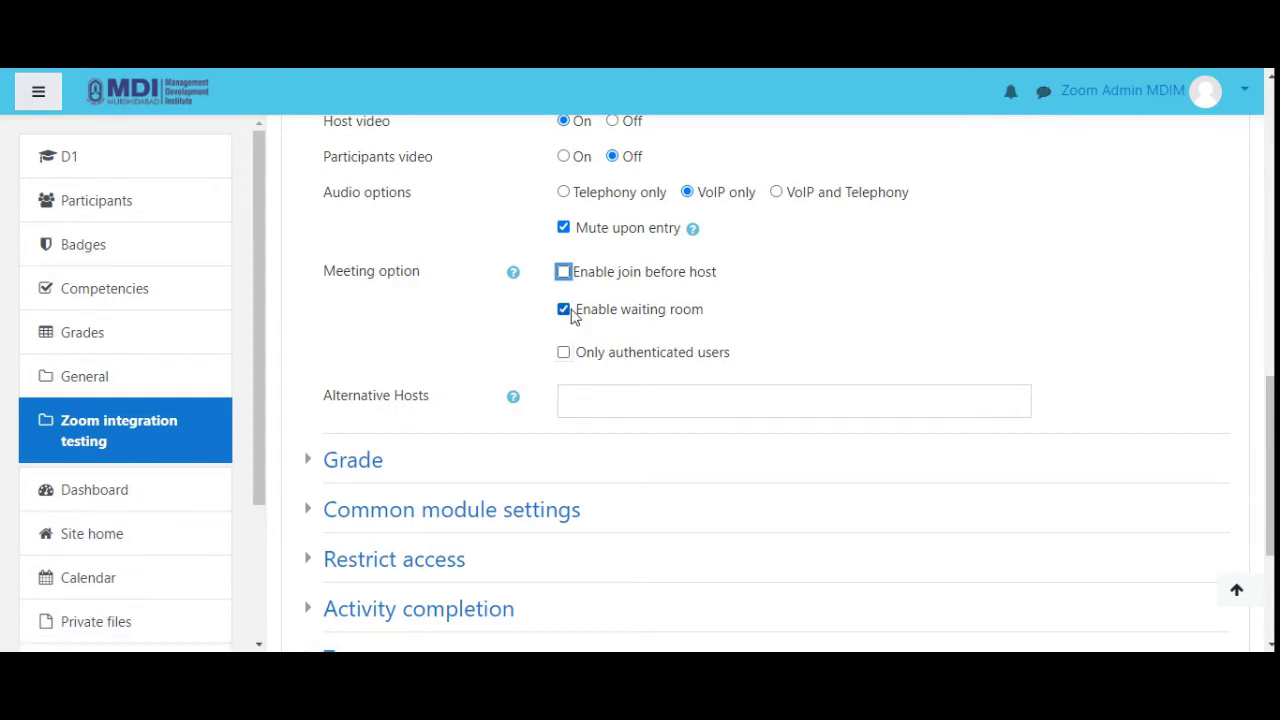
Enter the alternative host's e-mail address in the Alternative Hosts field
left_click(621, 406)
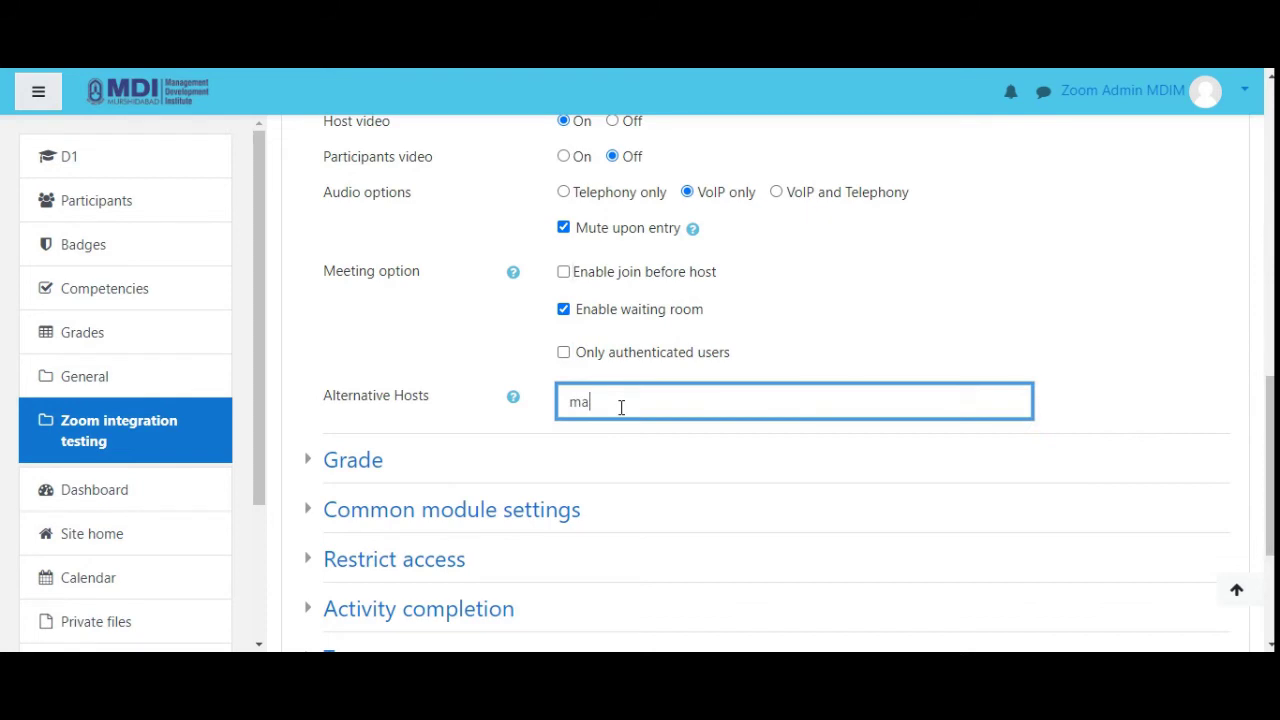
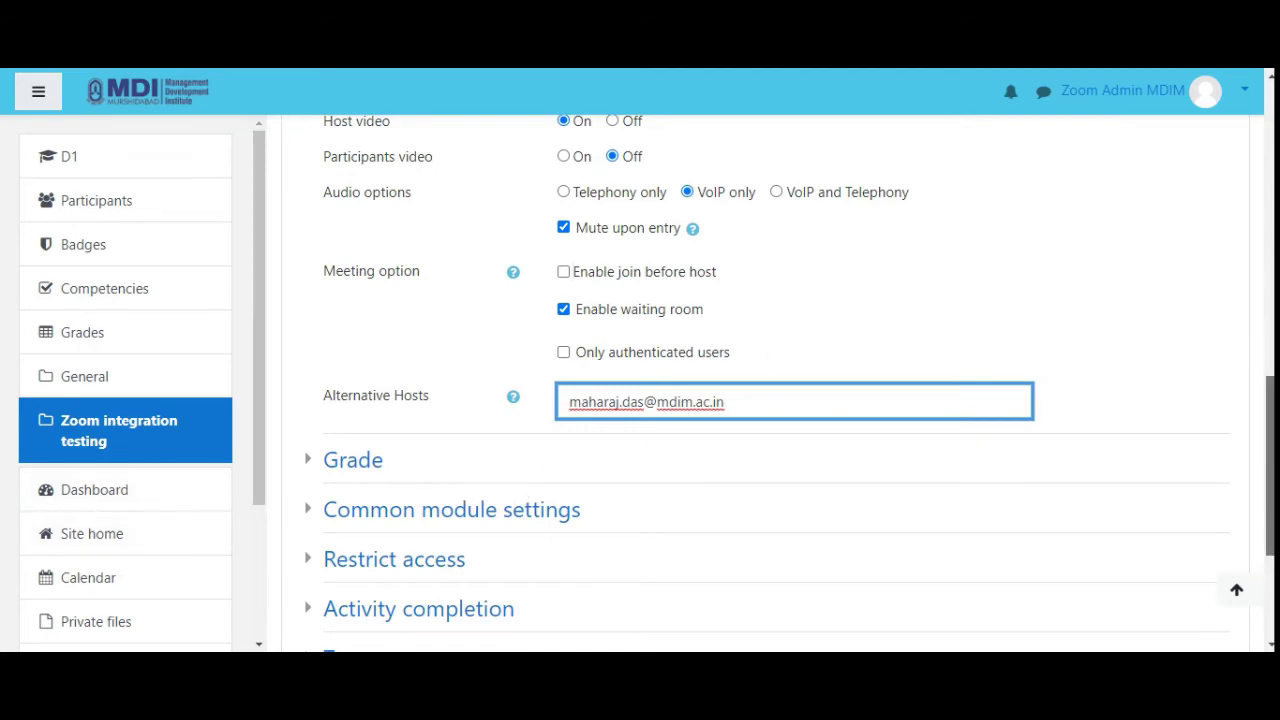
scroll(760, 400, "down", 2)
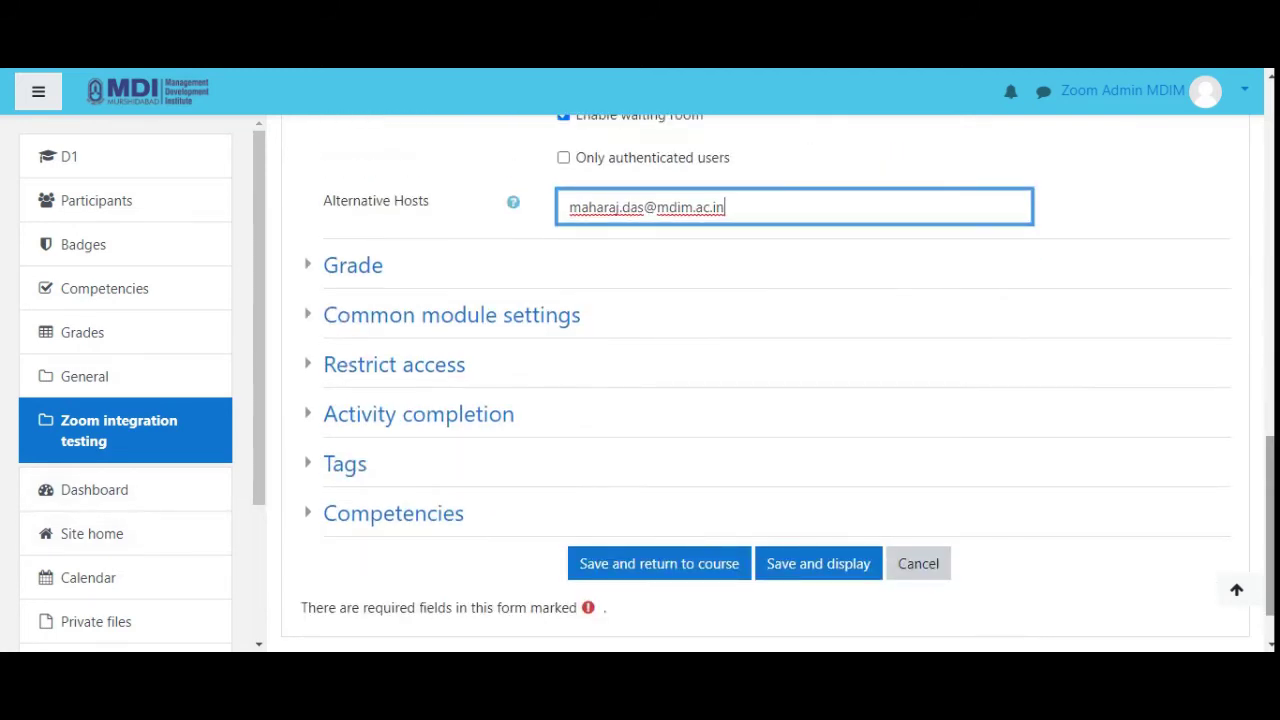
Set completion tracking to 'Do not indicate activity completion' and save, returning to the course
left_click(314, 420)
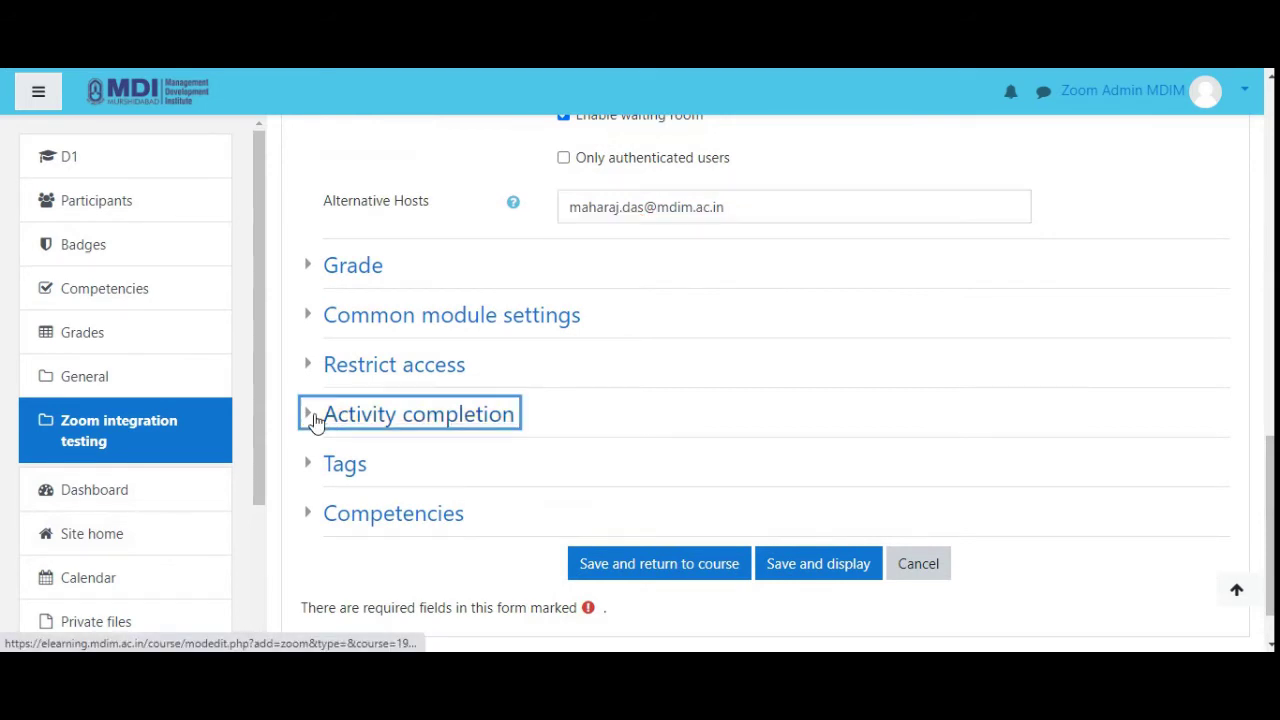
left_click(571, 453)
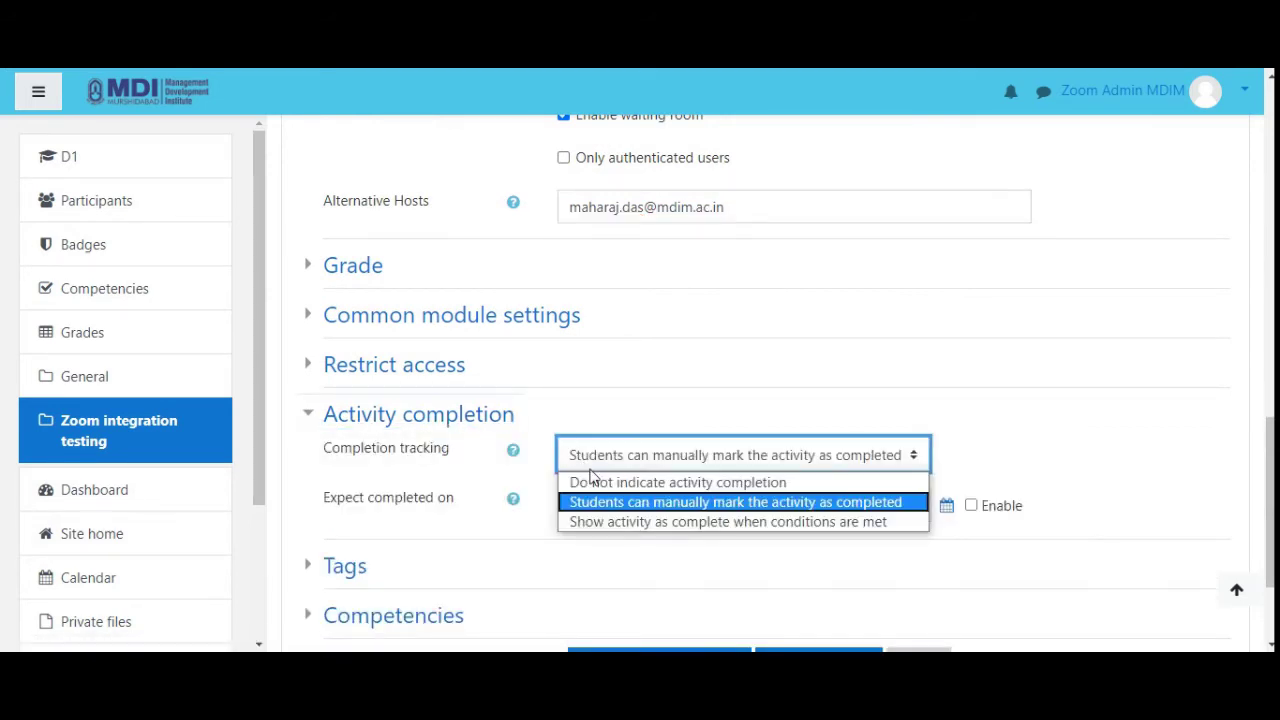
left_click(596, 485)
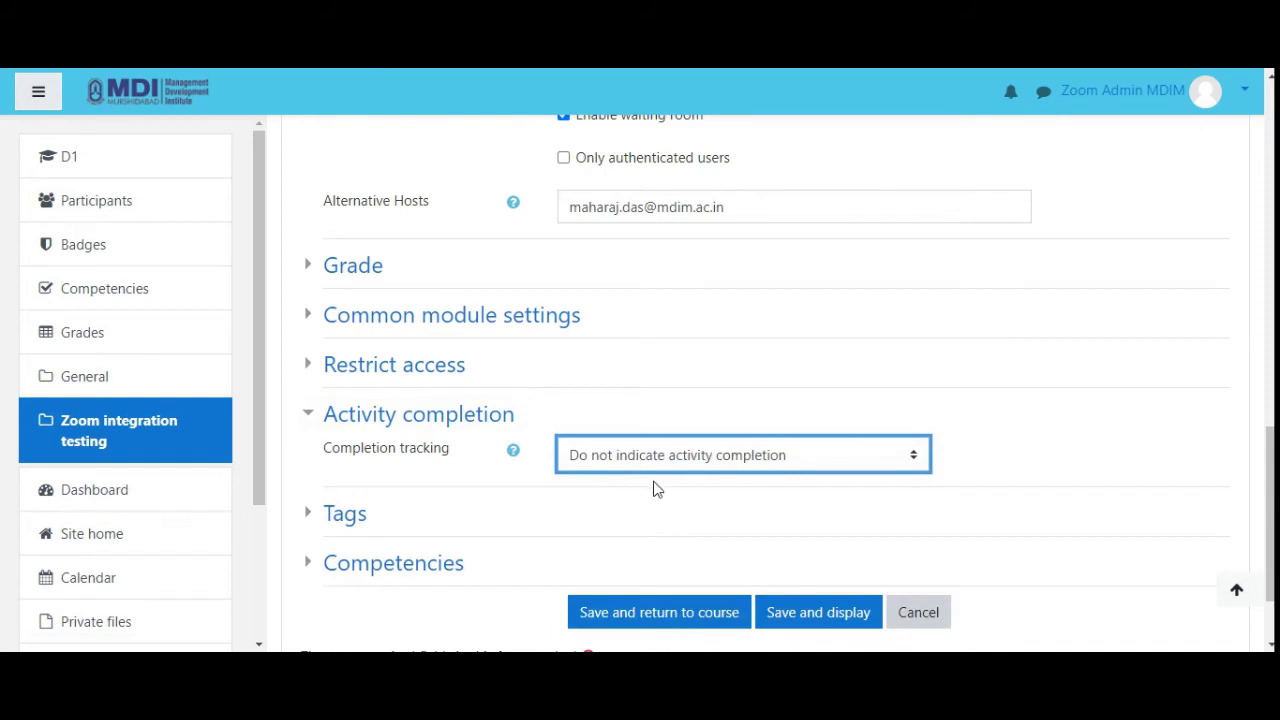
left_click(625, 617)
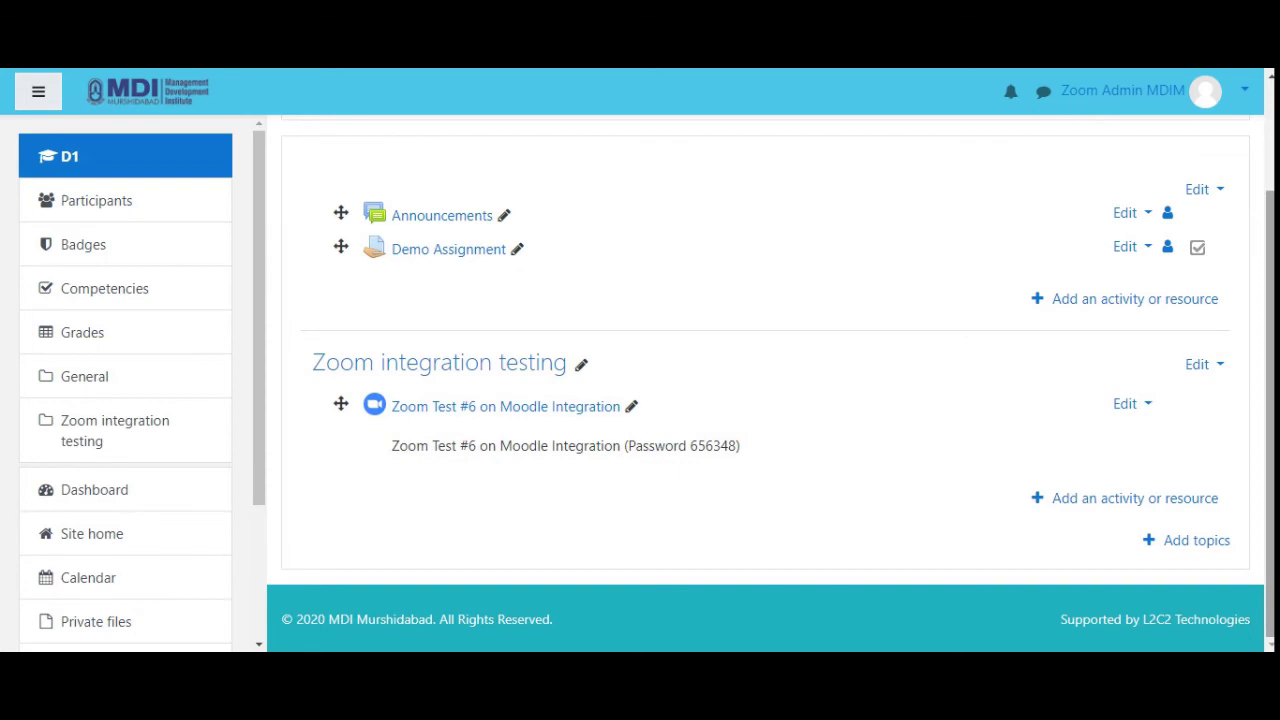
Turn editing off on the Demo #1 course page
scroll(765, 380, "up", 3)
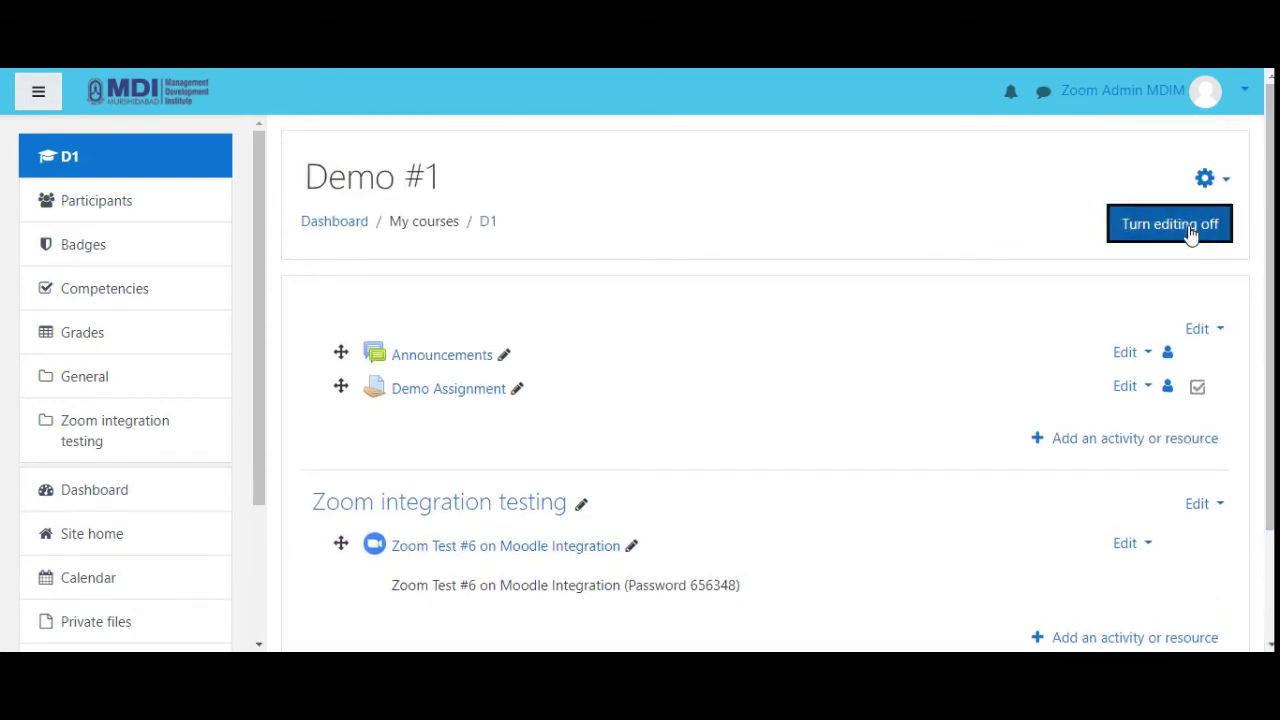
left_click(1190, 232)
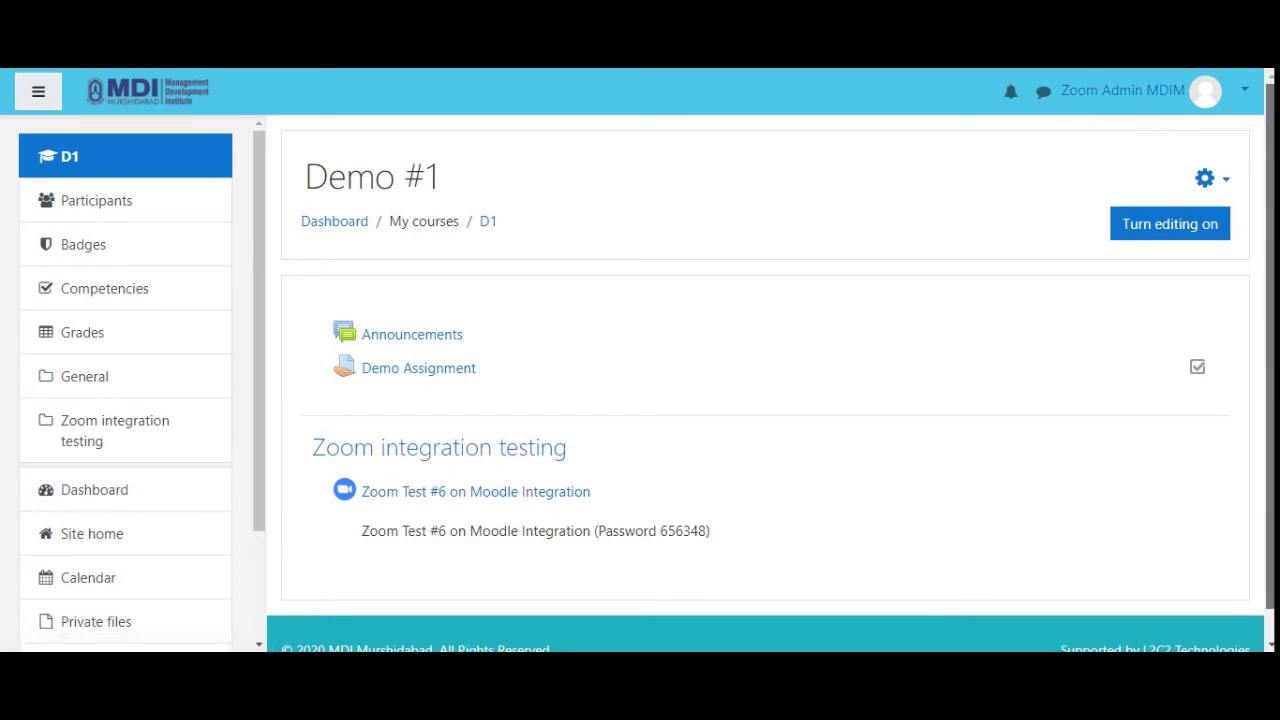
scroll(770, 368, "down", 1)
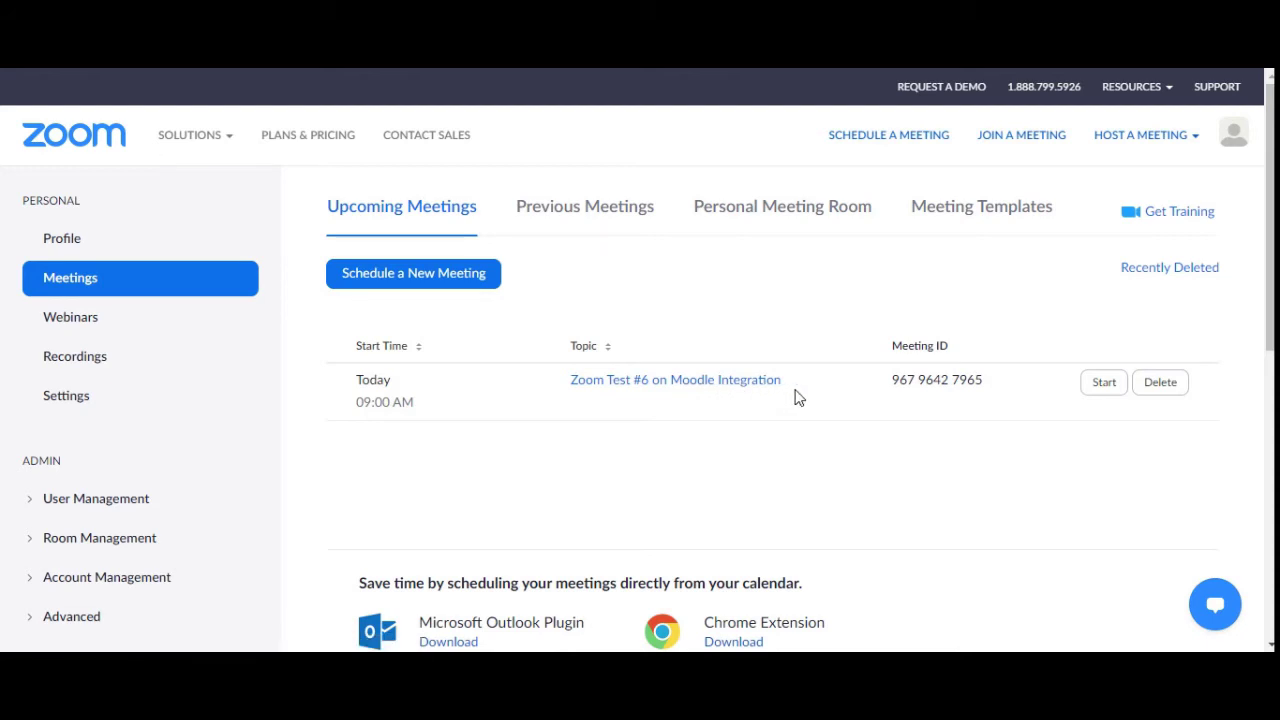
Open Zoom Test #6 on Moodle Integration's details and review its alternative host and meeting options
left_click(742, 380)
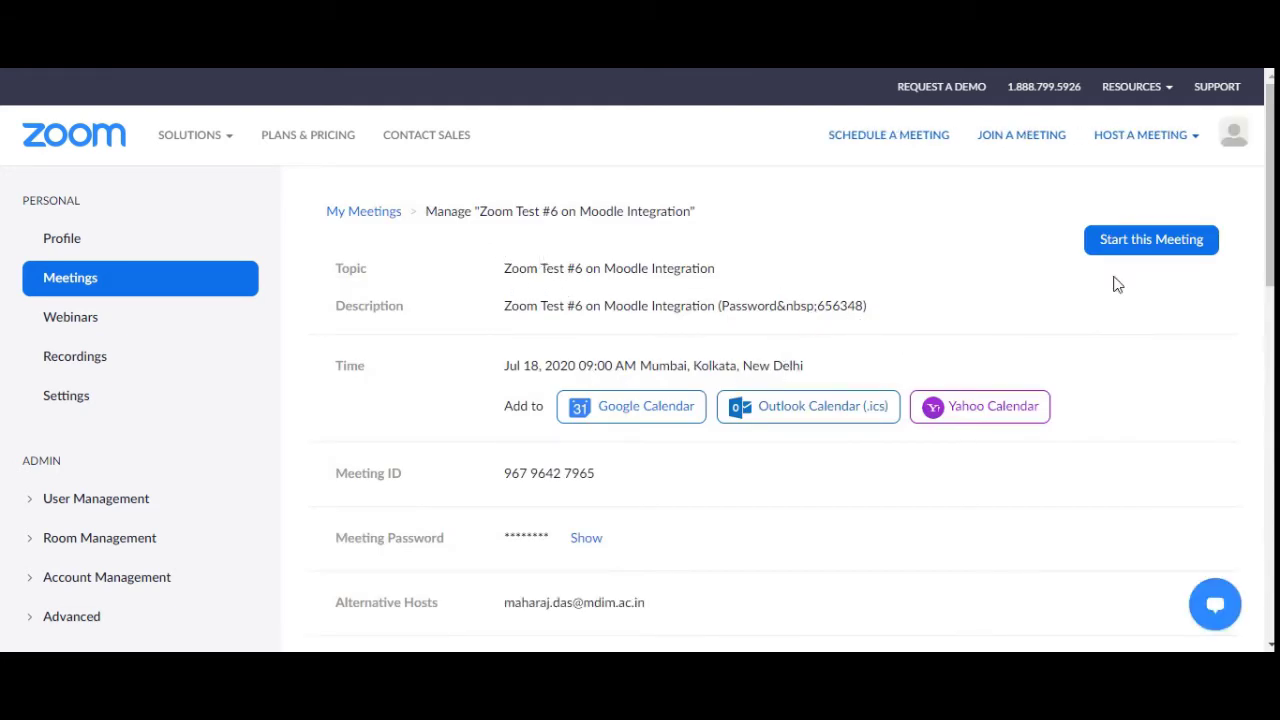
scroll(640, 400, "down", 3)
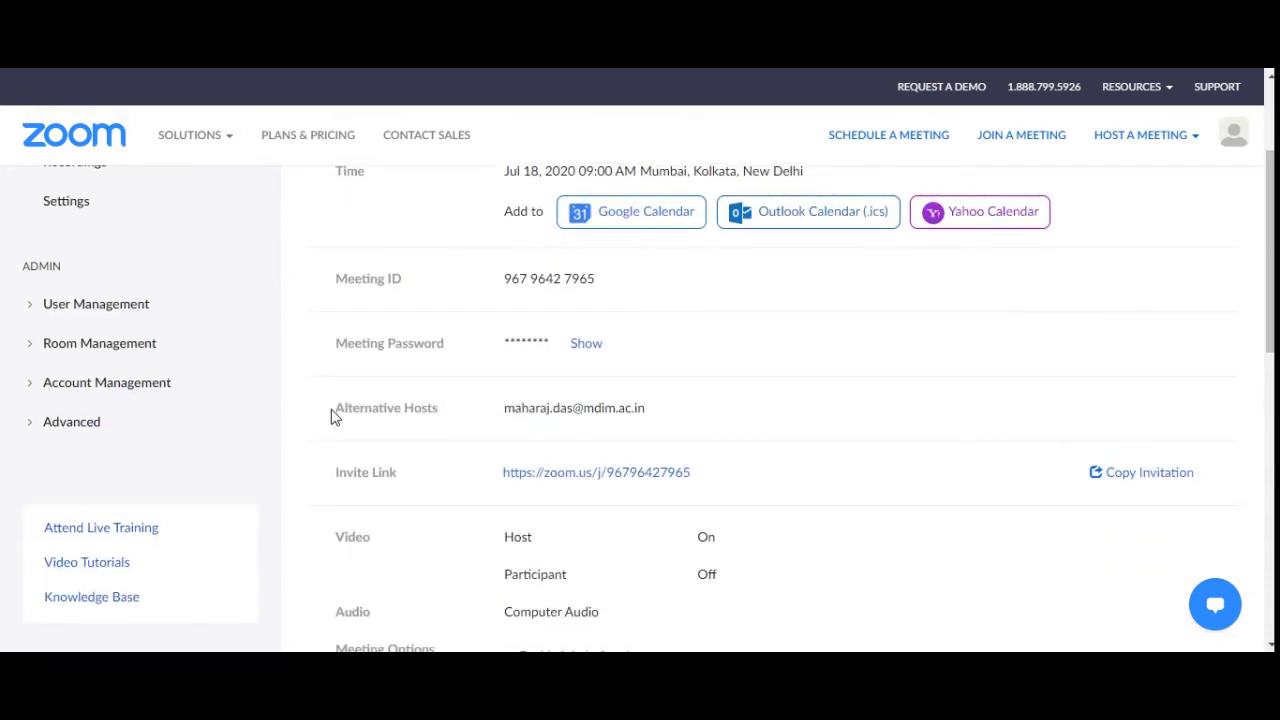
left_click_drag(332, 410, 443, 420)
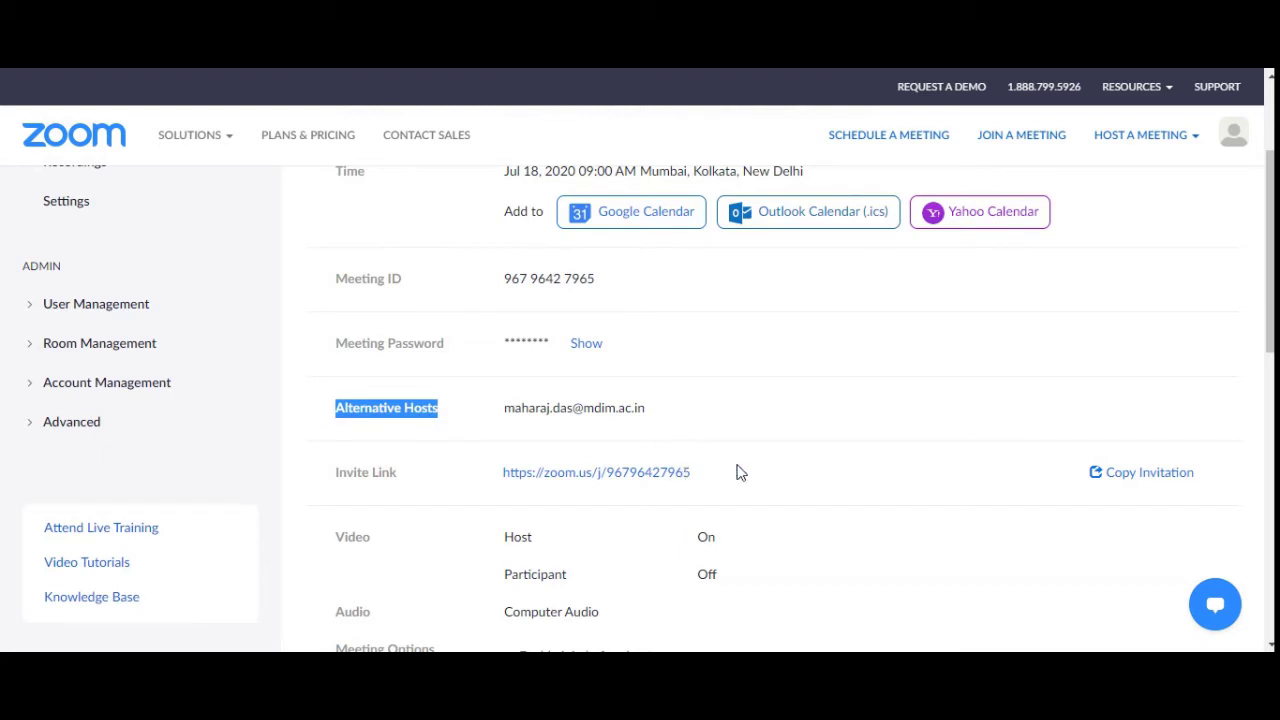
left_click_drag(1273, 300, 1273, 368)
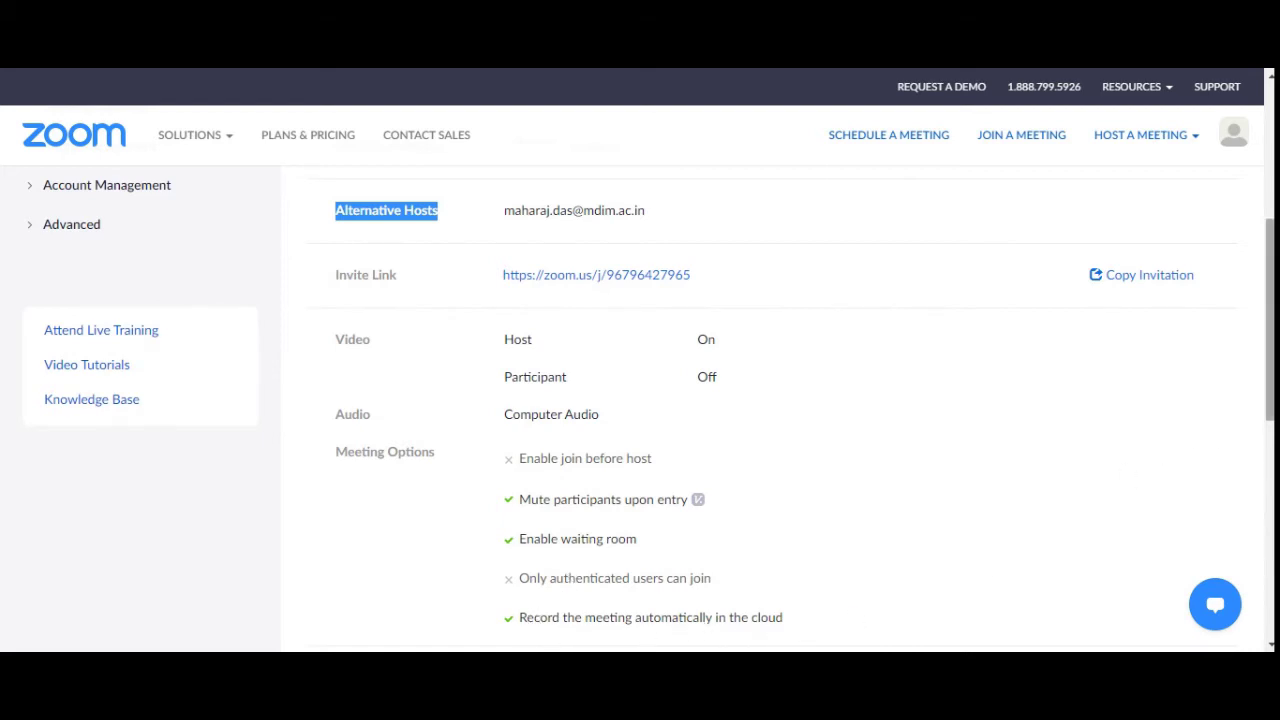
scroll(650, 414, "down", 1)
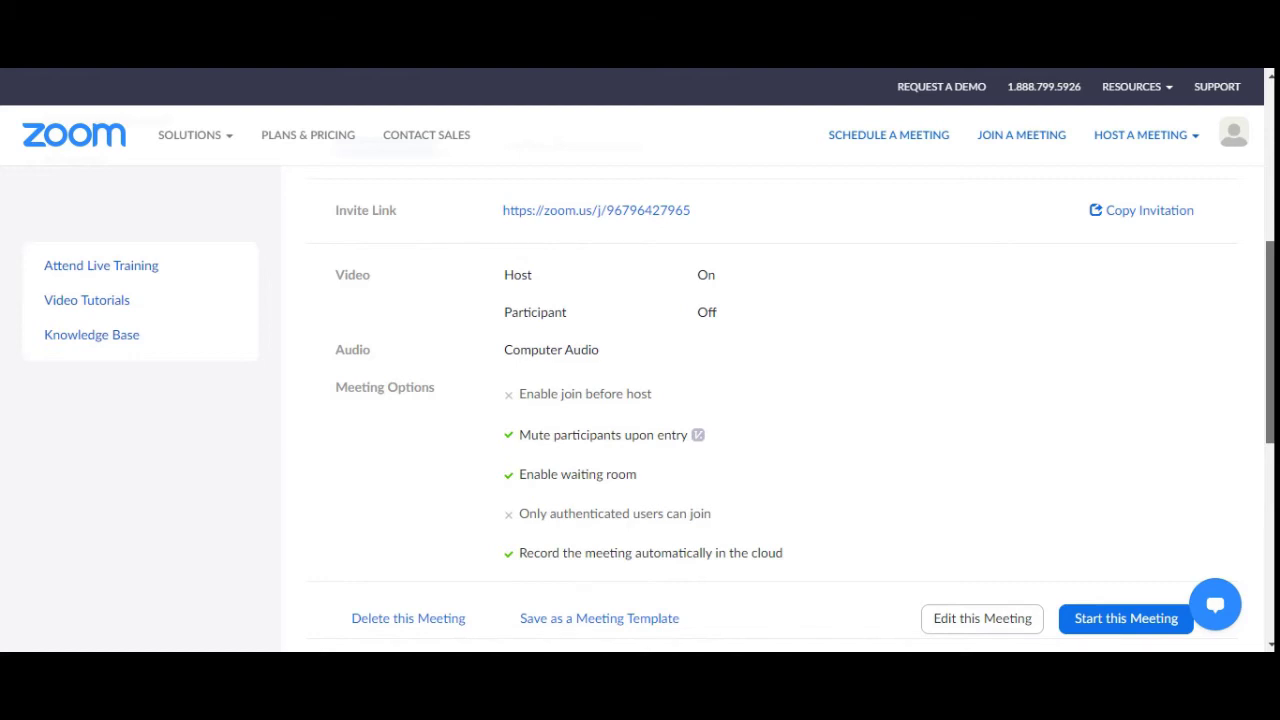
left_click_drag(1271, 405, 1266, 492)
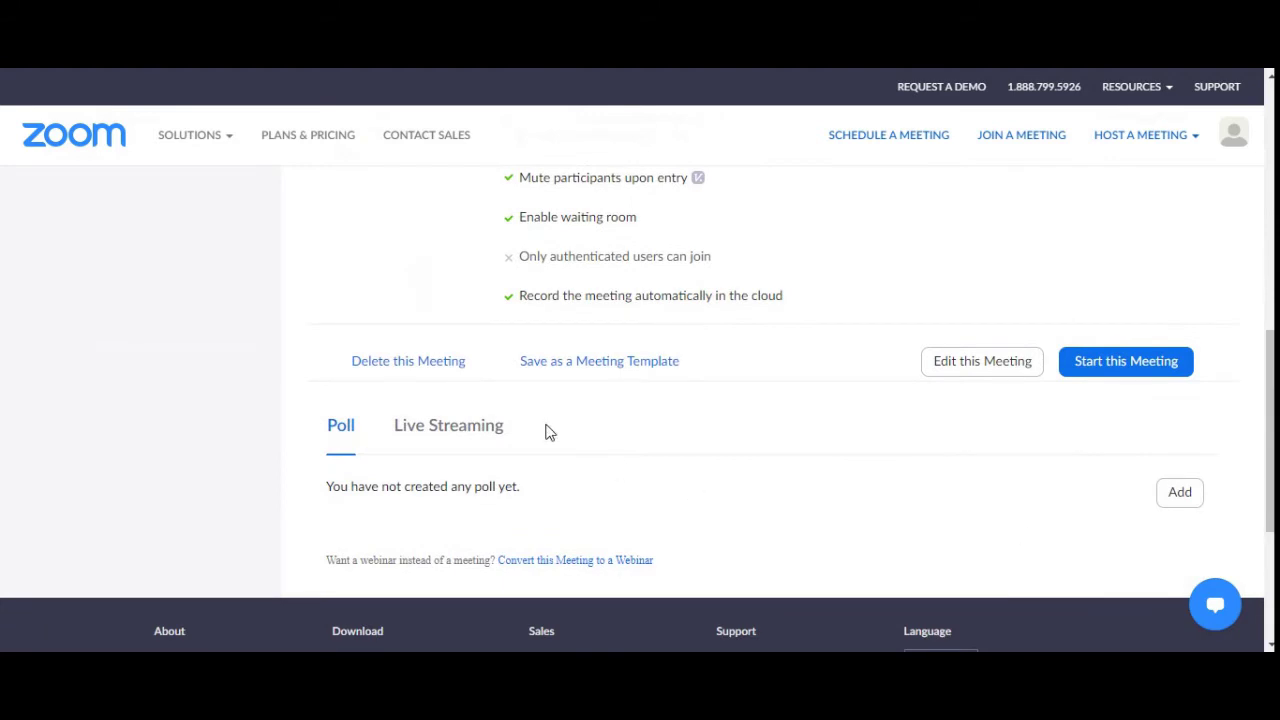
Review the meeting's Live Streaming options, then return to the Moodle Demo #1 course page
left_click(425, 447)
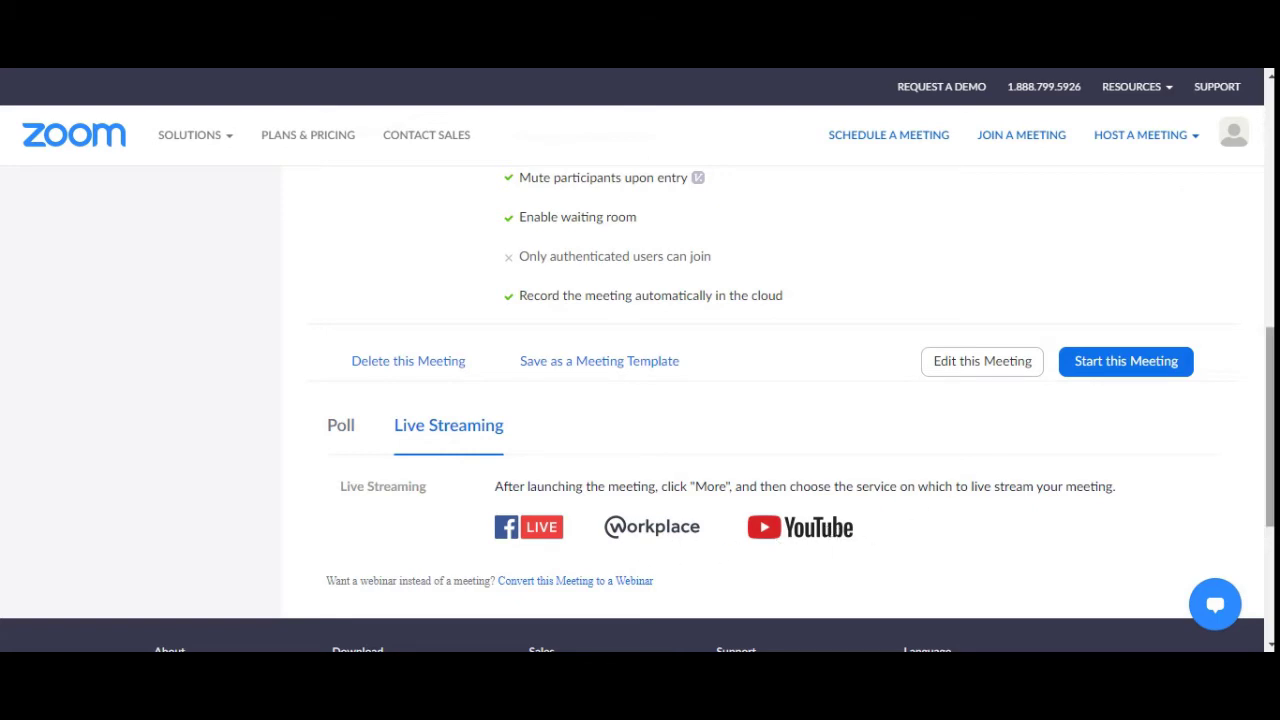
scroll(1270, 430, "down", 1)
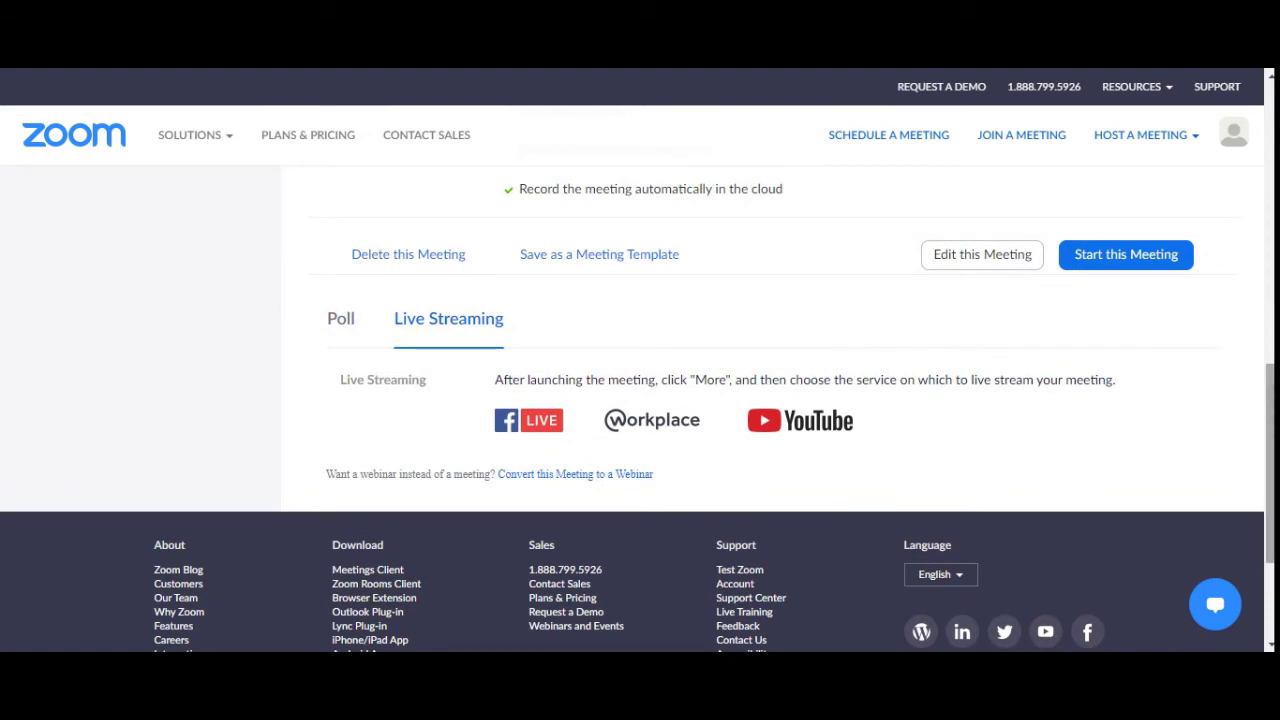
scroll(1270, 418, "up", 7)
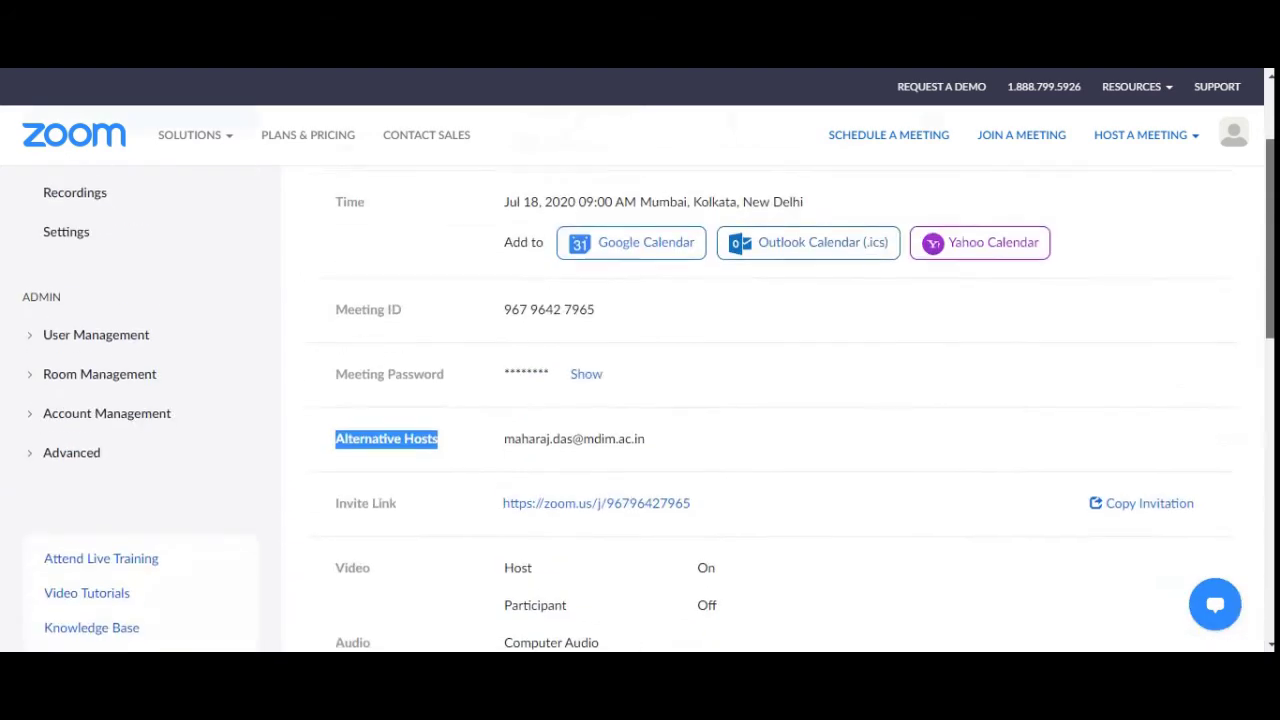
scroll(1270, 418, "up", 1)
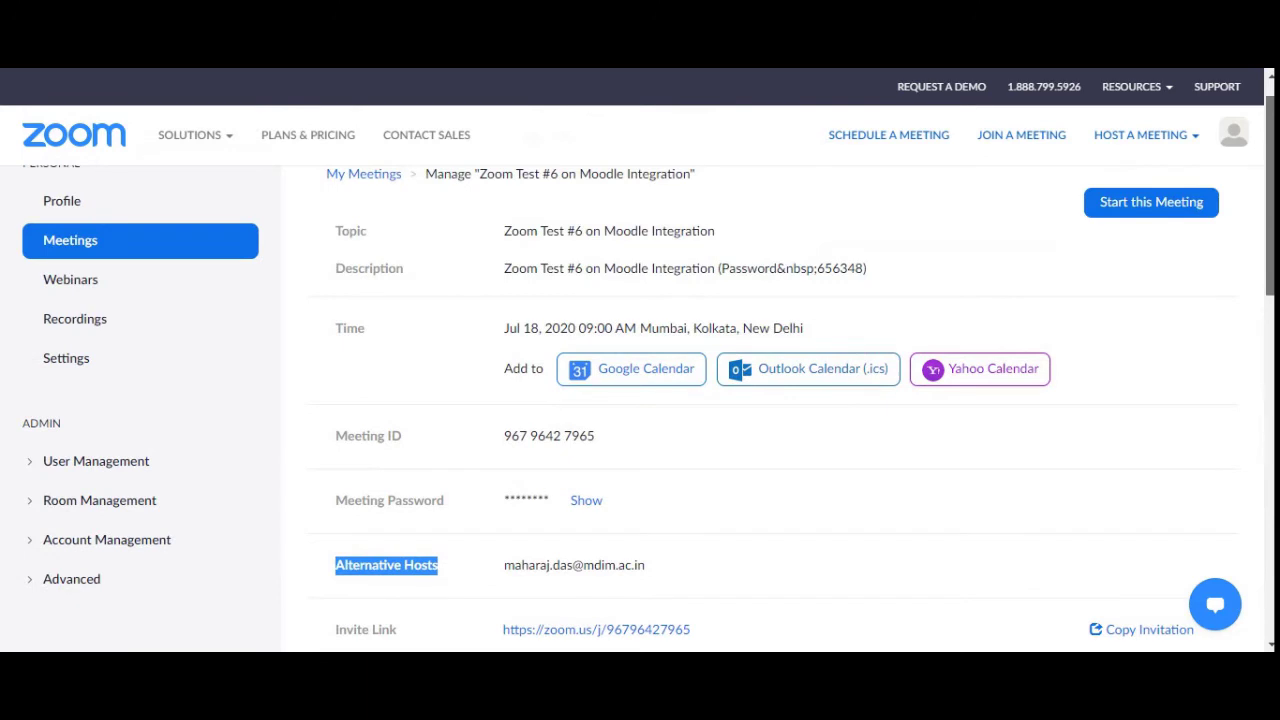
scroll(1270, 418, "up", 1)
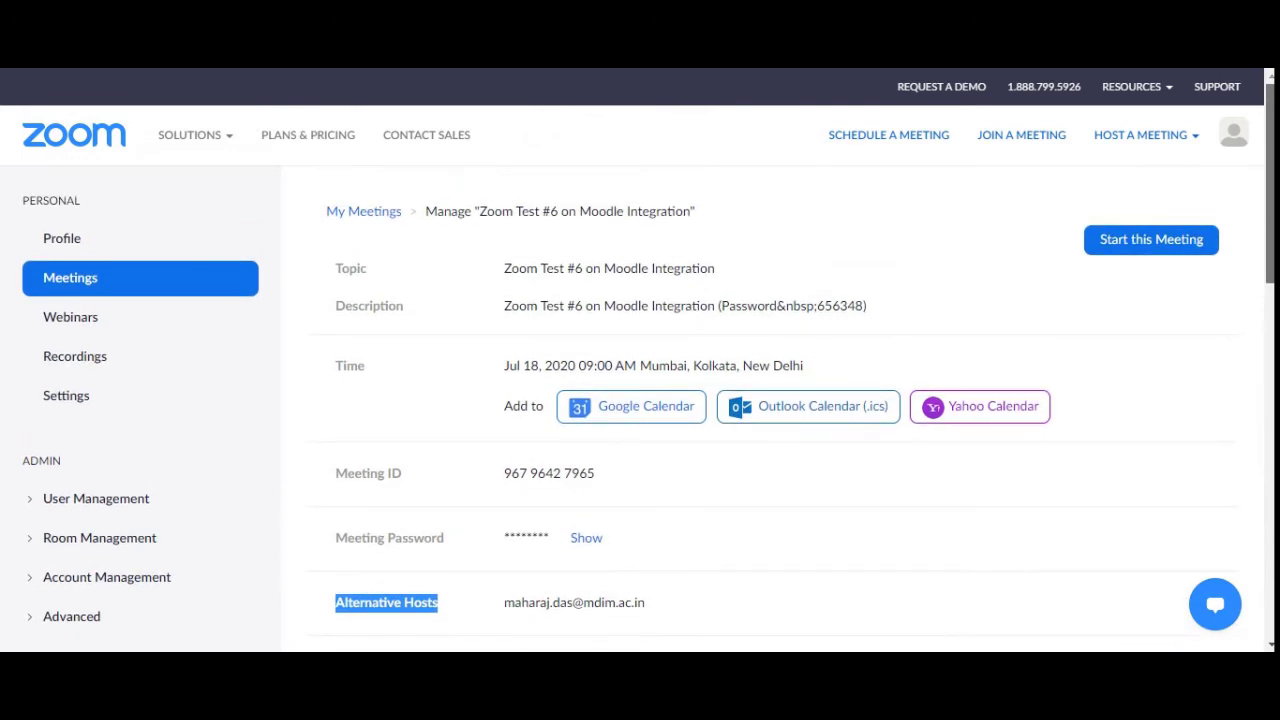
key("ctrl+Tab")
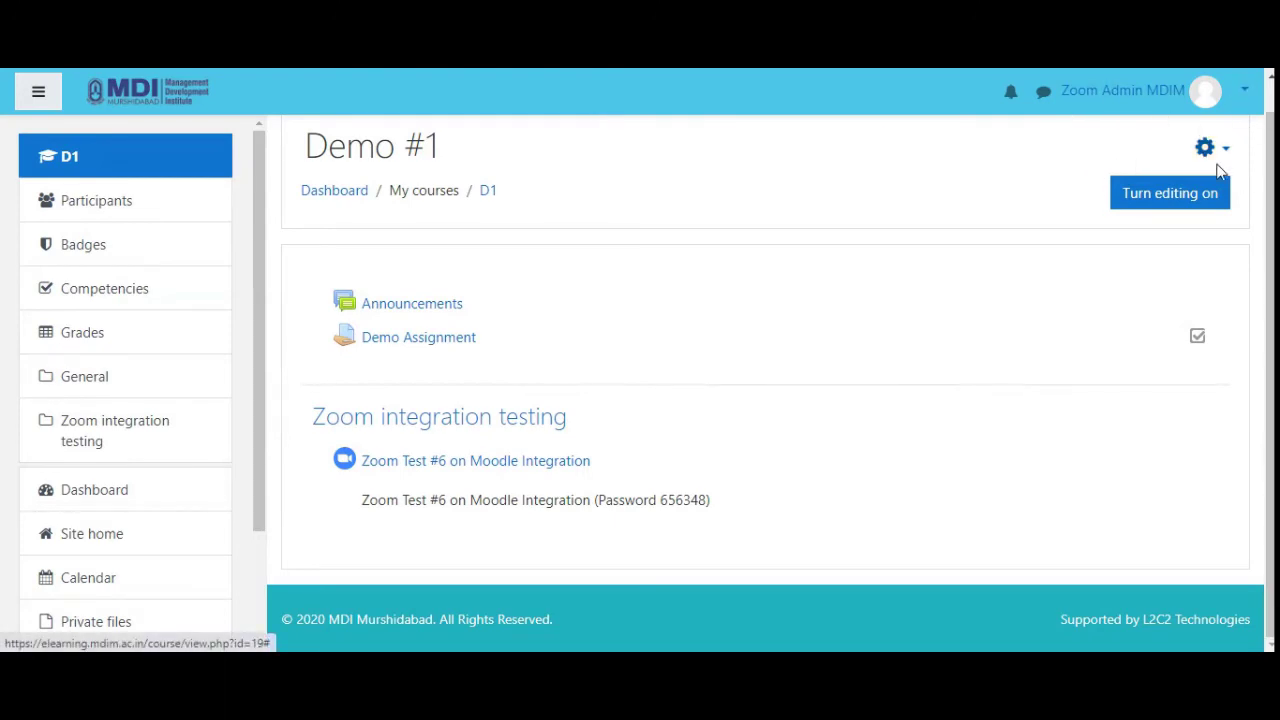
left_click(1244, 94)
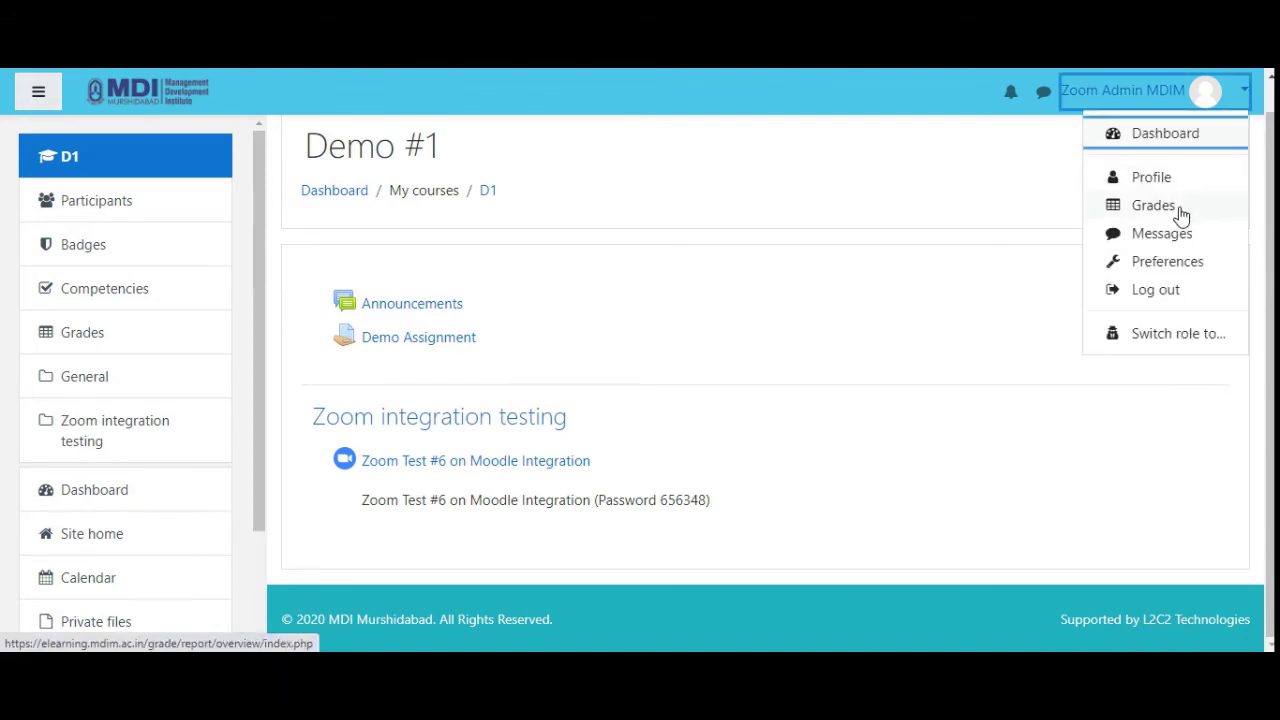
left_click(948, 220)
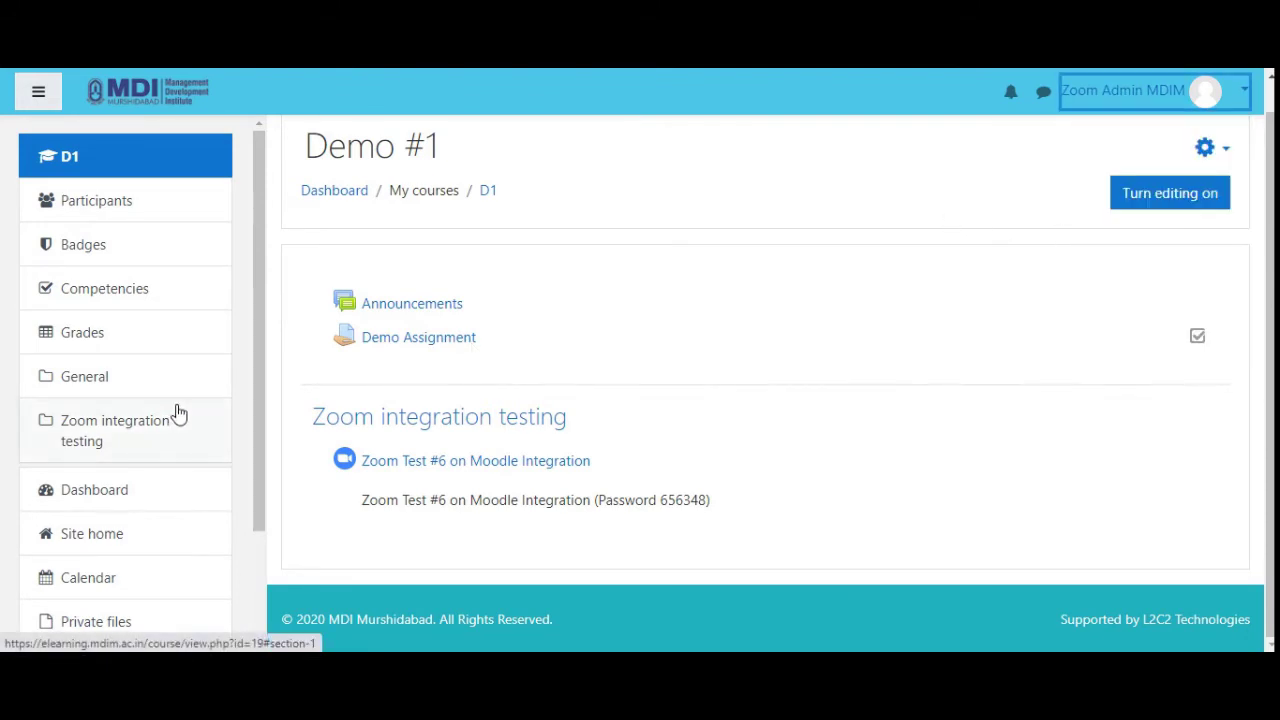
left_click(67, 495)
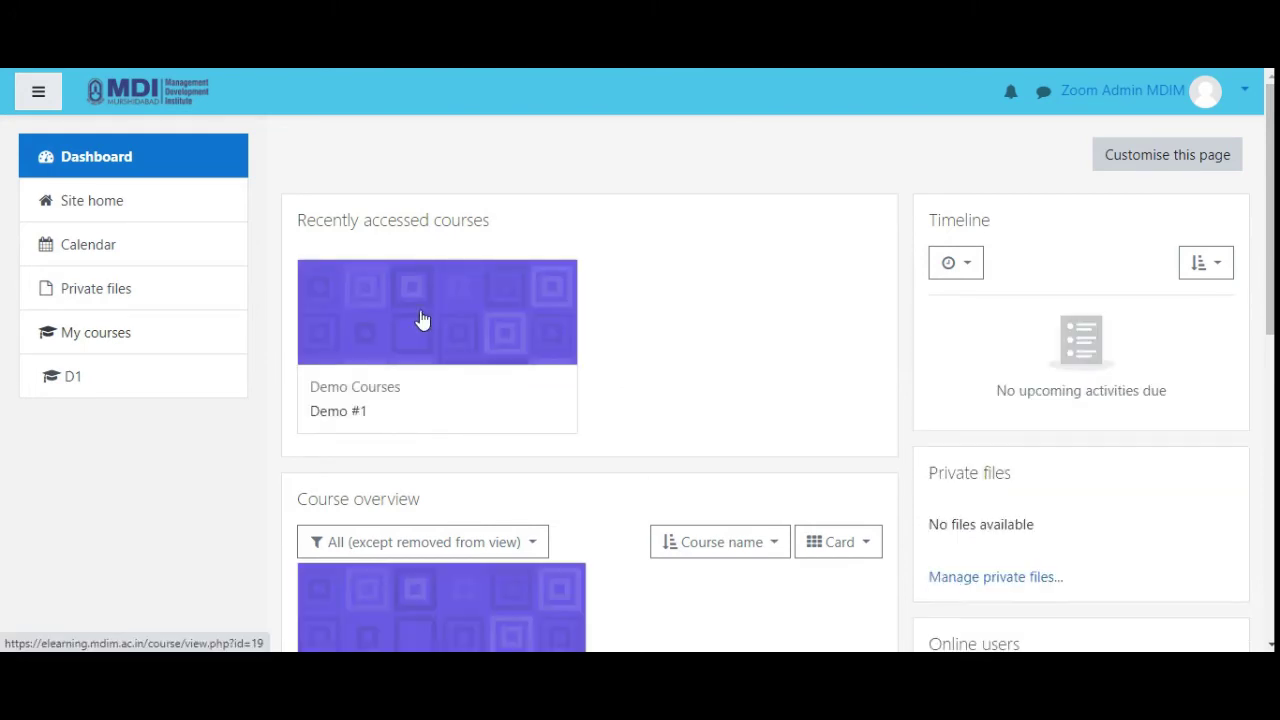
left_click(422, 319)
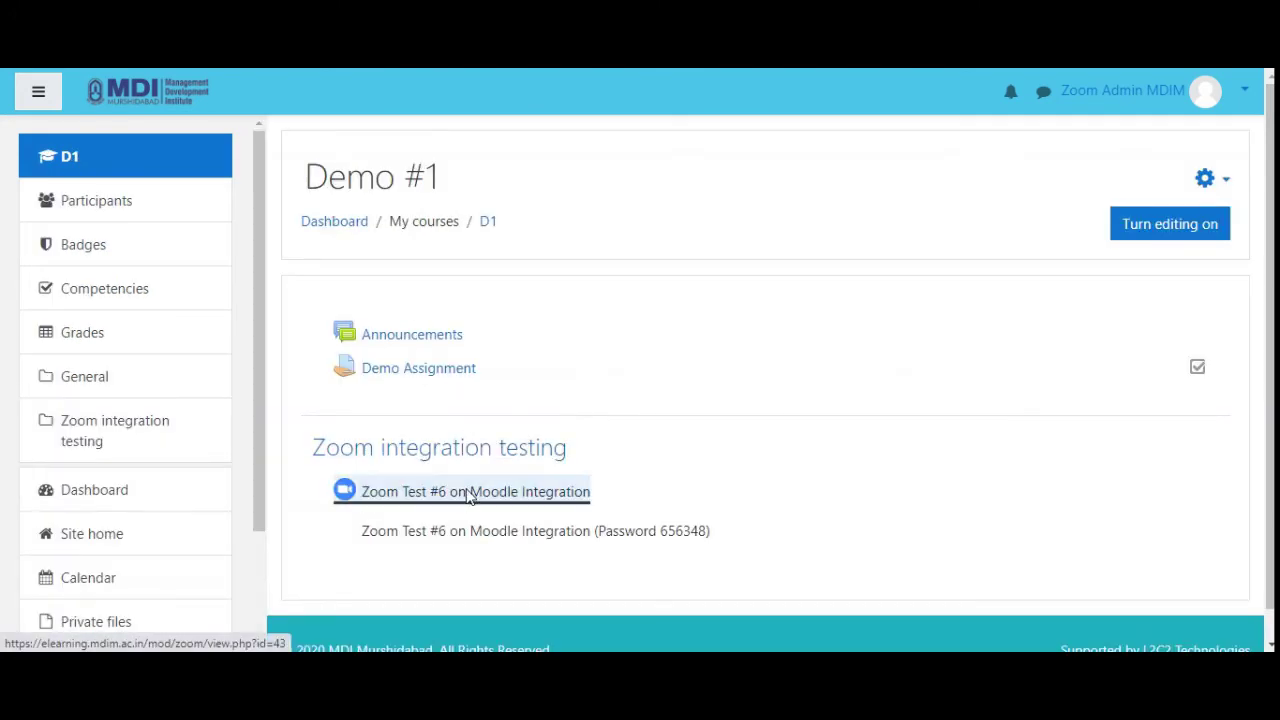
Open the Zoom Test #6 activity and look over its start time, 1 hour 30 mins duration and join link
left_click(469, 497)
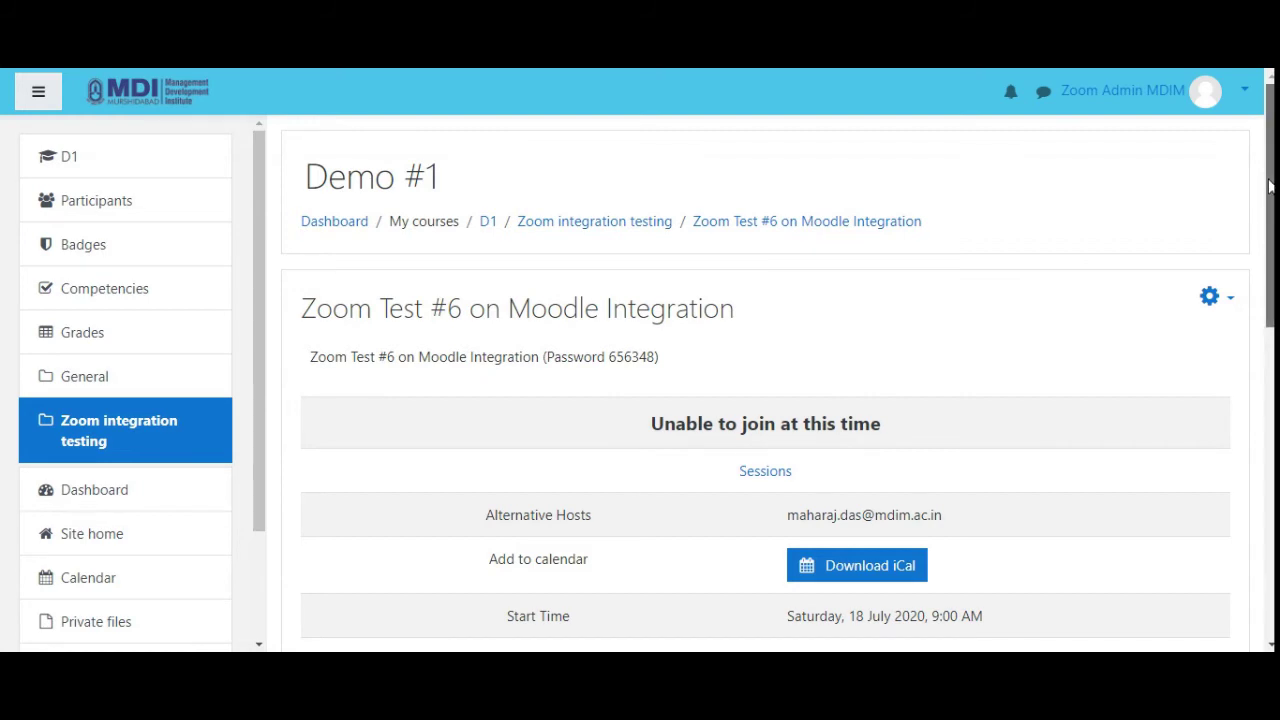
left_click_drag(1268, 185, 1261, 262)
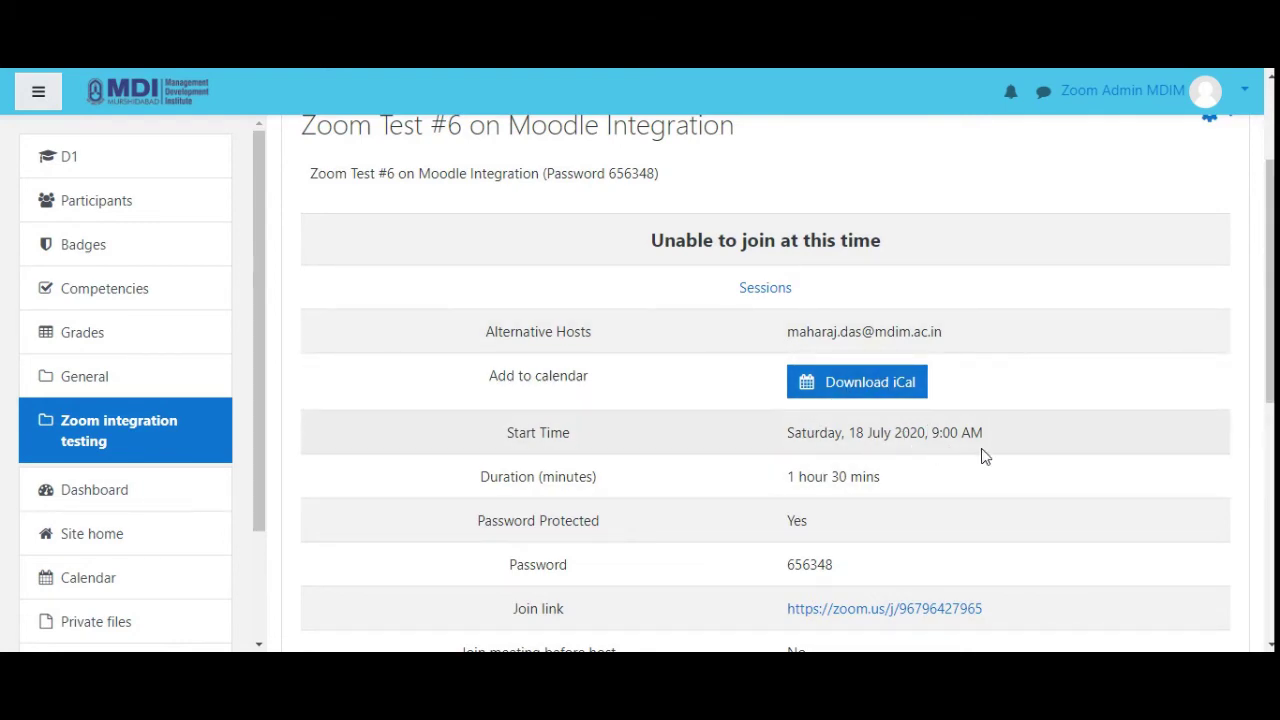
left_click_drag(1270, 370, 1270, 612)
left_click(1234, 591)
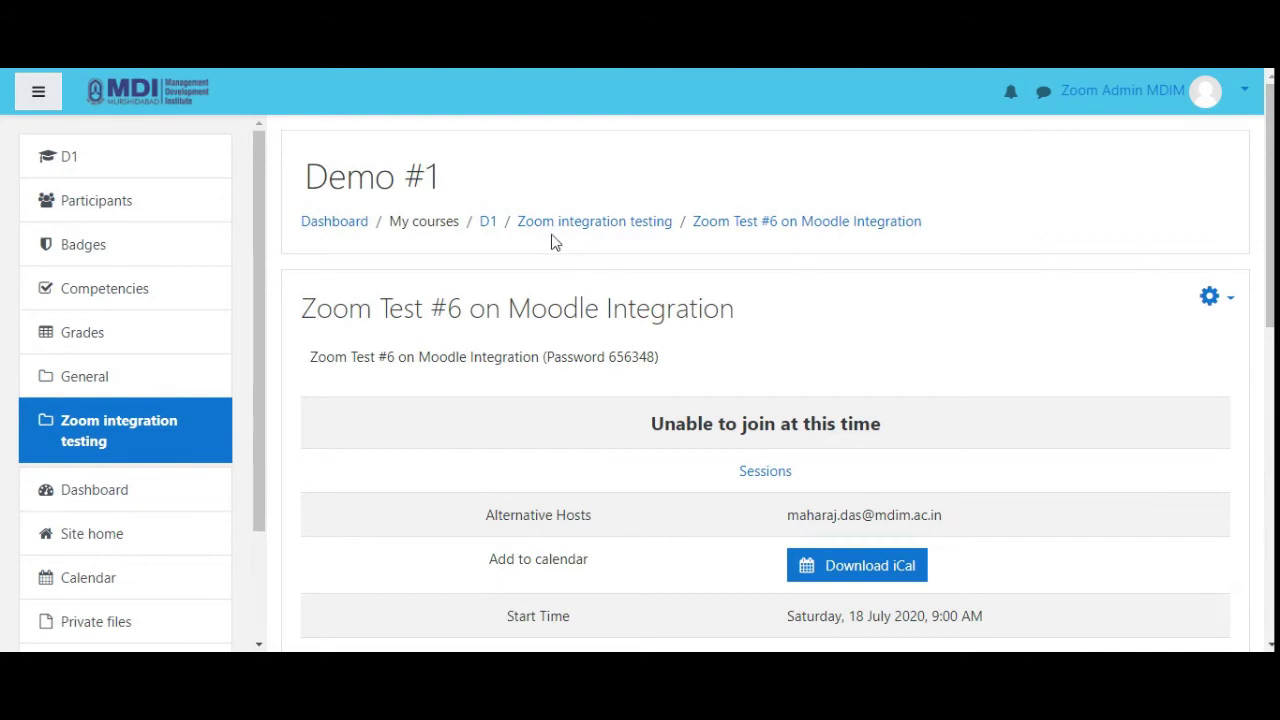
left_click(579, 228)
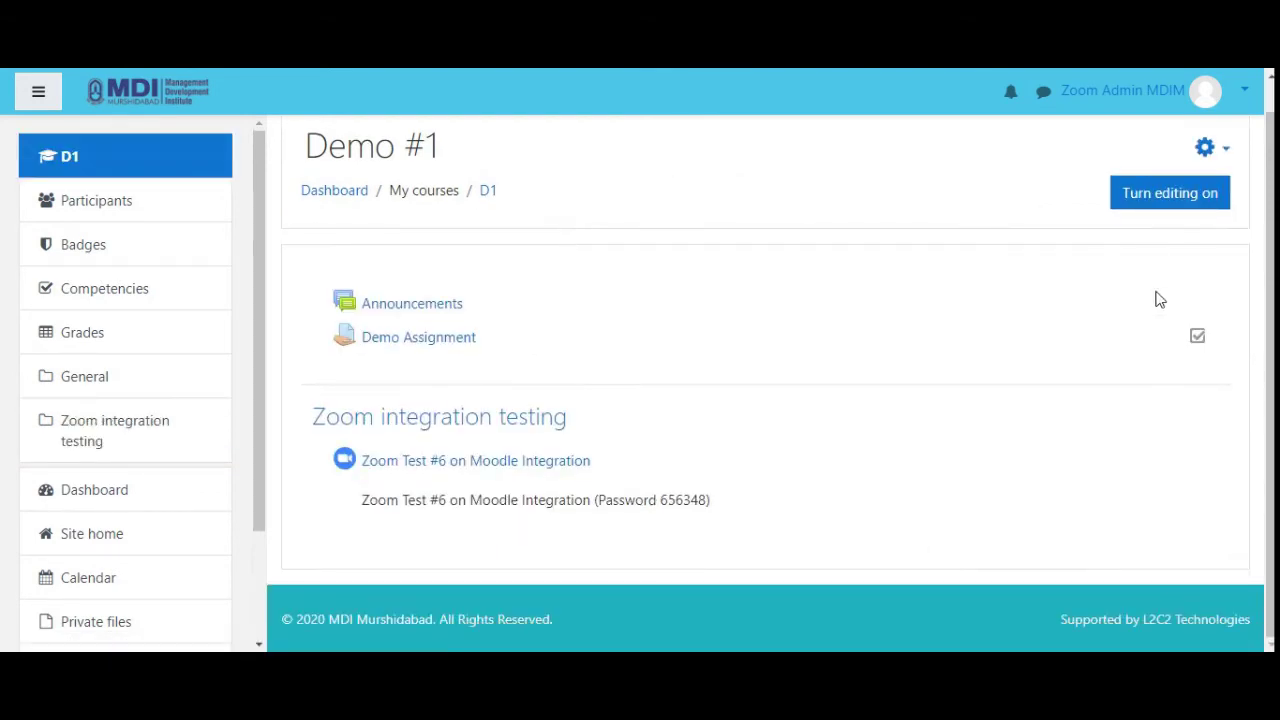
left_click(1198, 200)
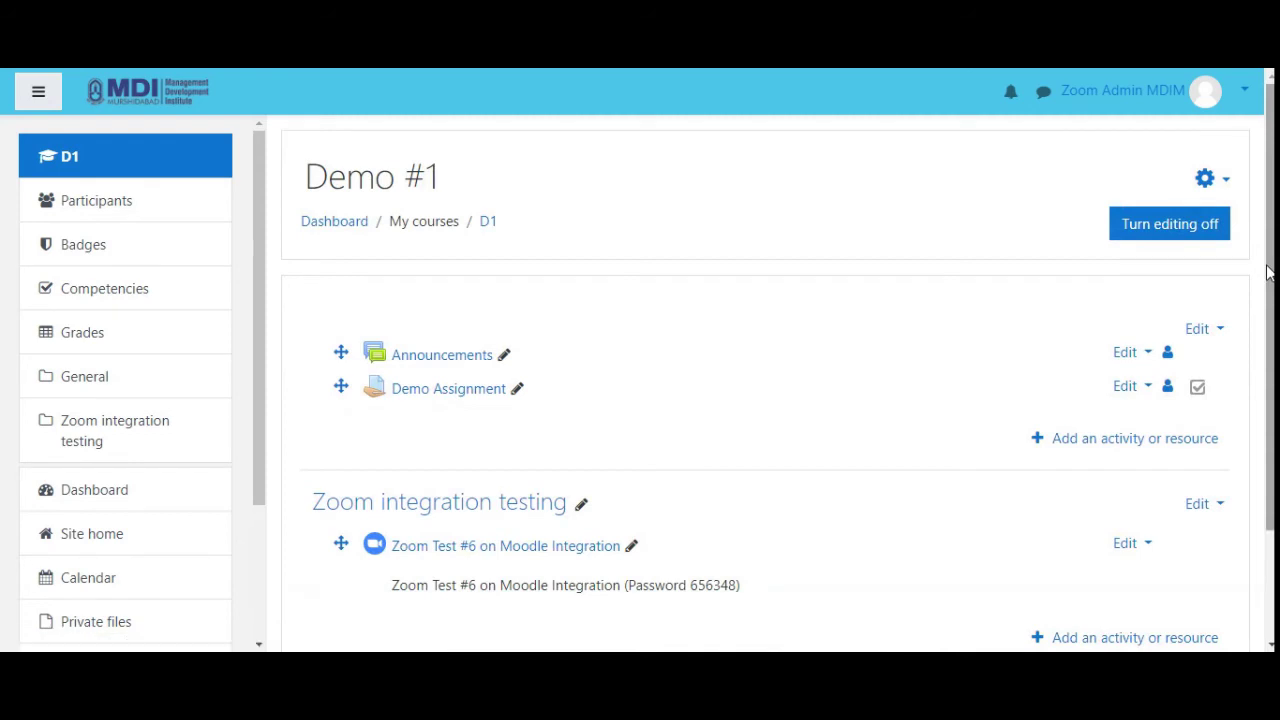
scroll(1273, 270, "down", 3)
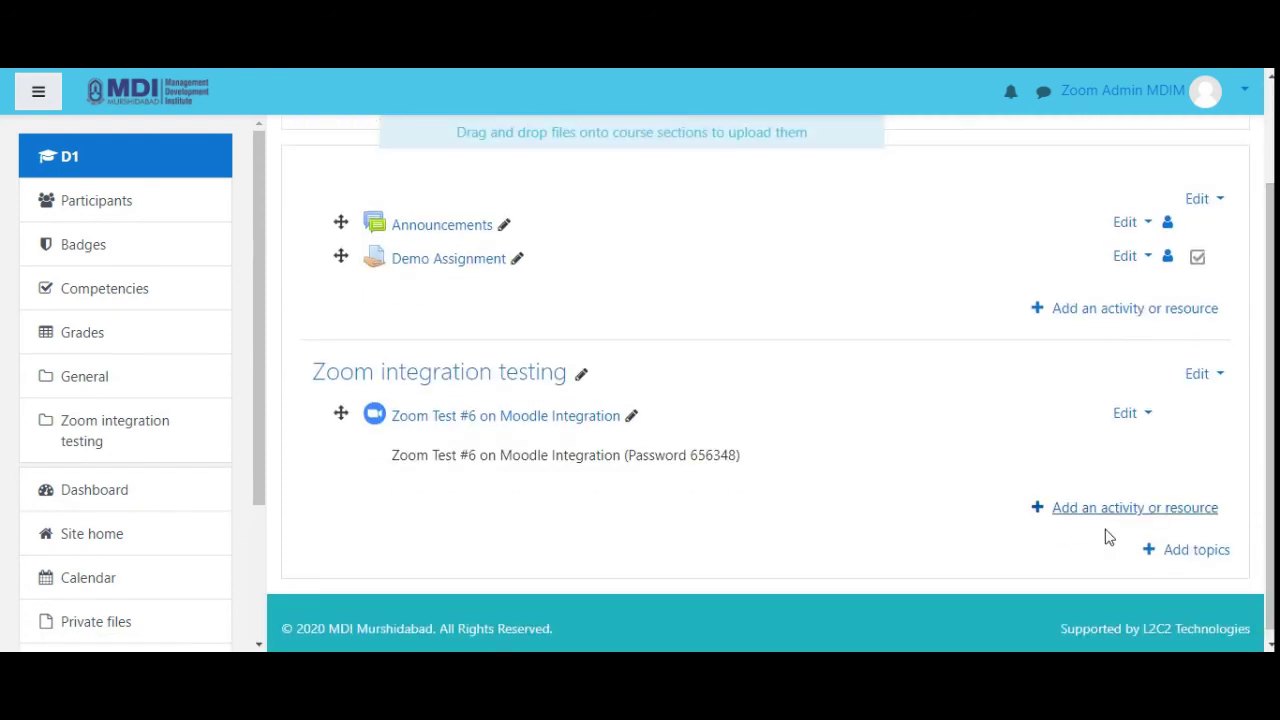
left_click(1040, 511)
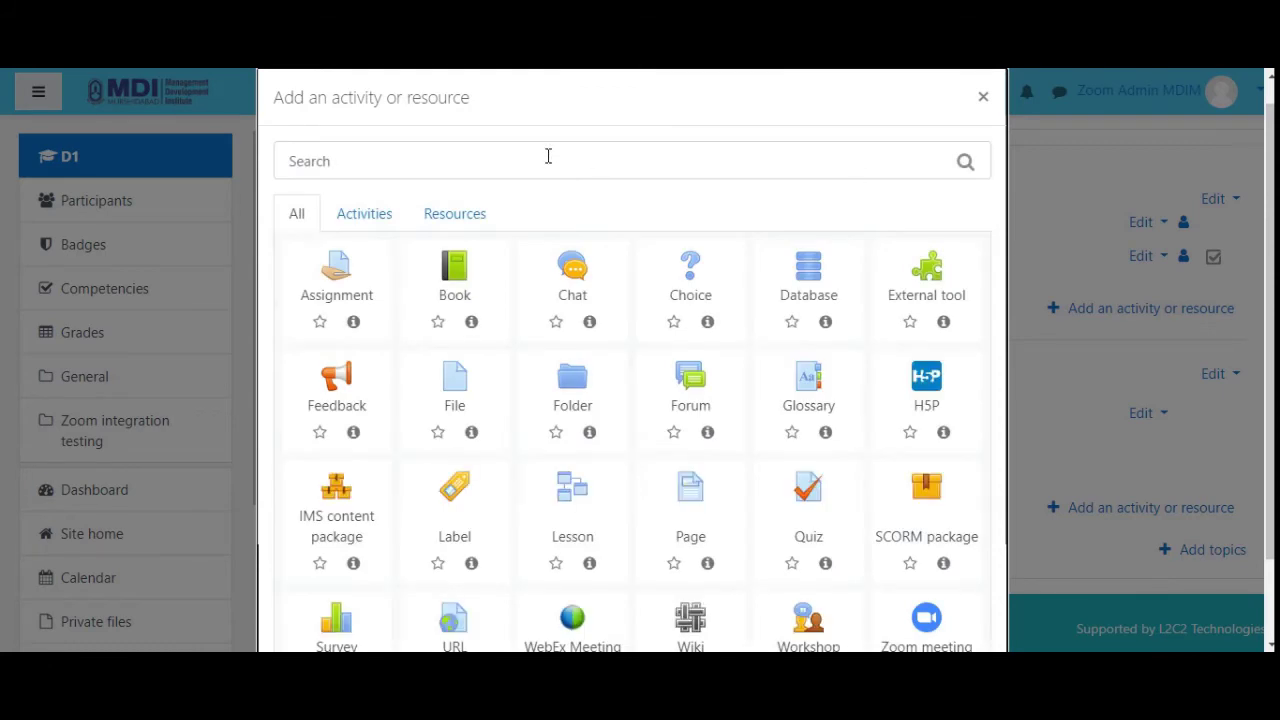
Search the activity chooser for 'Zoom' and add a new Zoom meeting activity
left_click(548, 158)
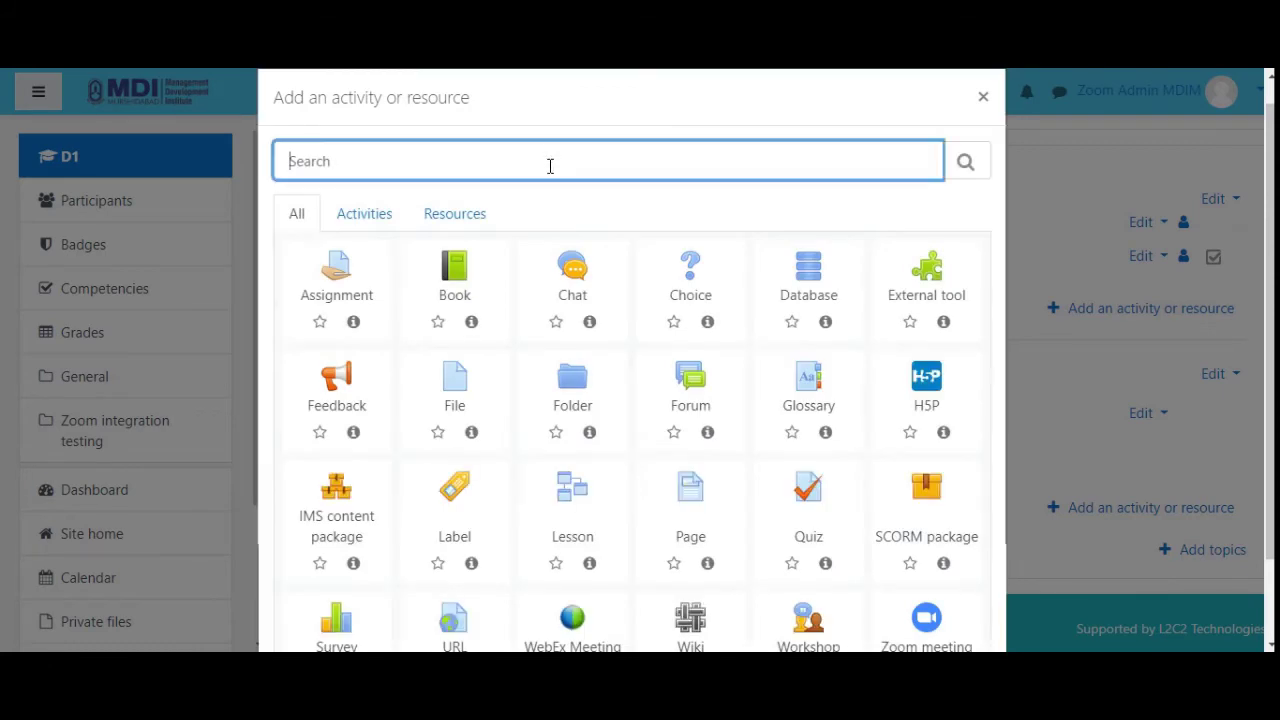
type("Zoom")
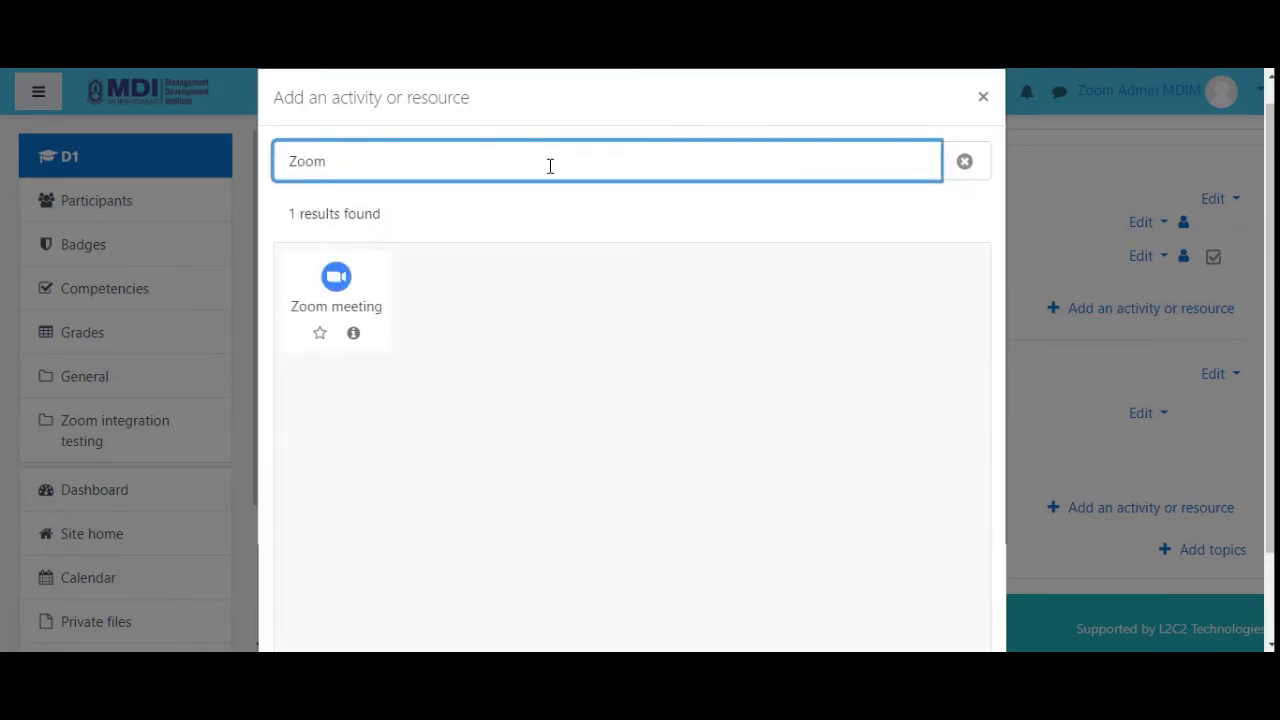
left_click(333, 288)
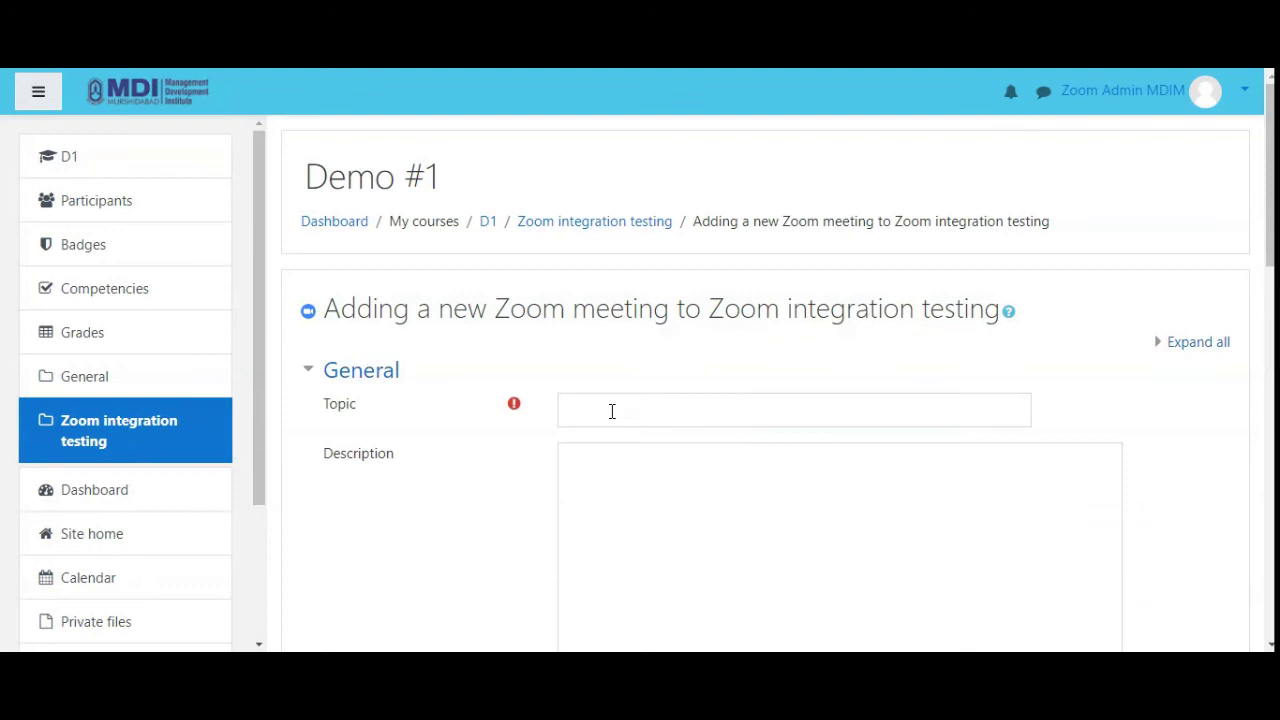
left_click(612, 411)
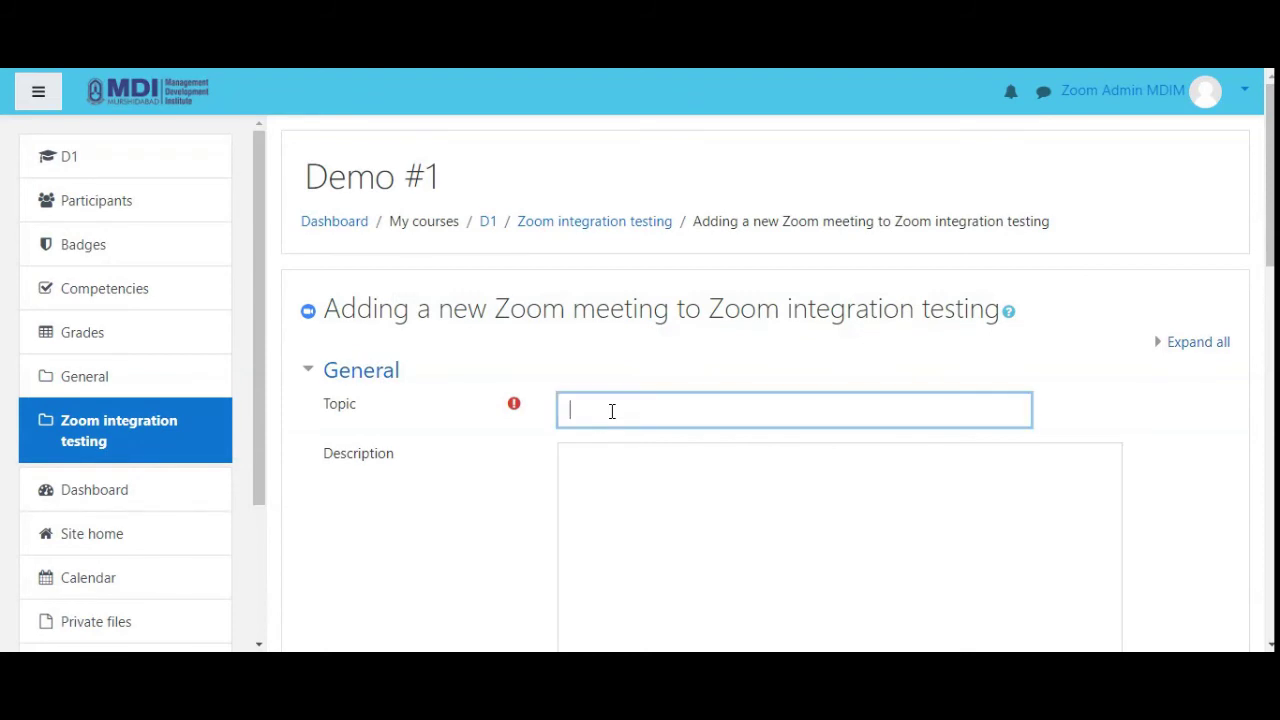
Enter the meeting topic 'Zoom Test #7 for Moodle Integration'
type("Z")
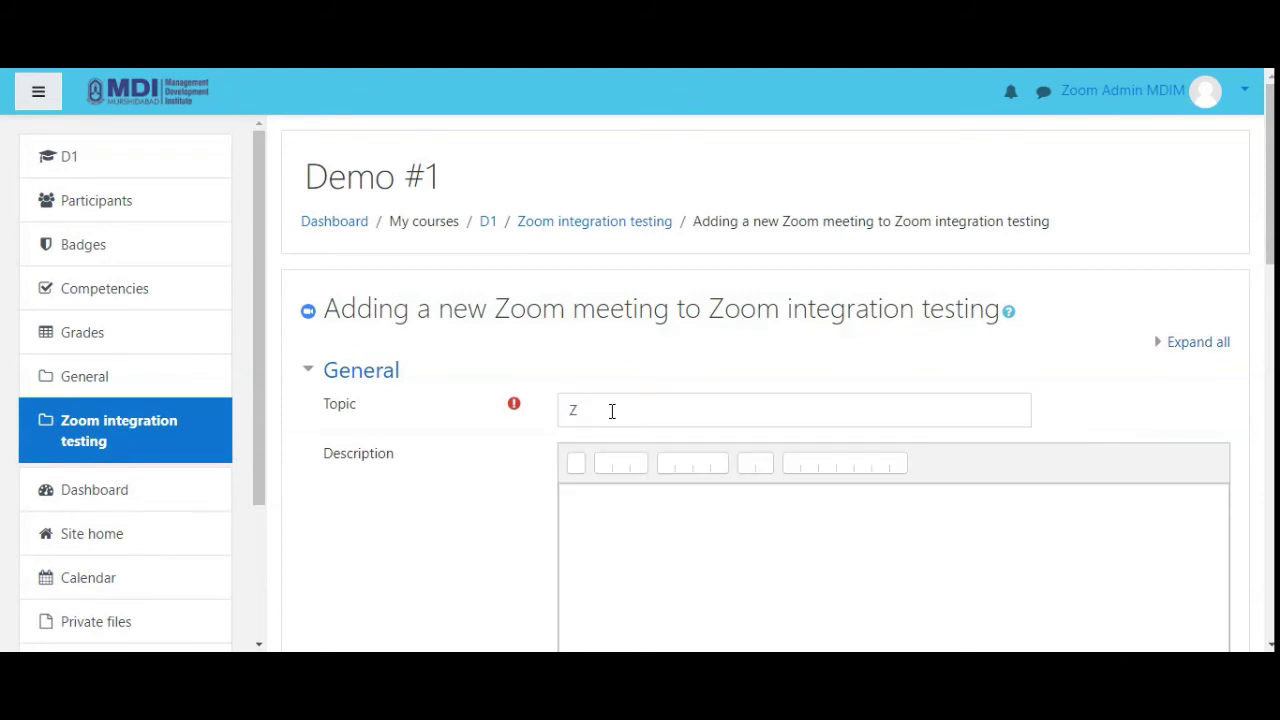
left_click(612, 411)
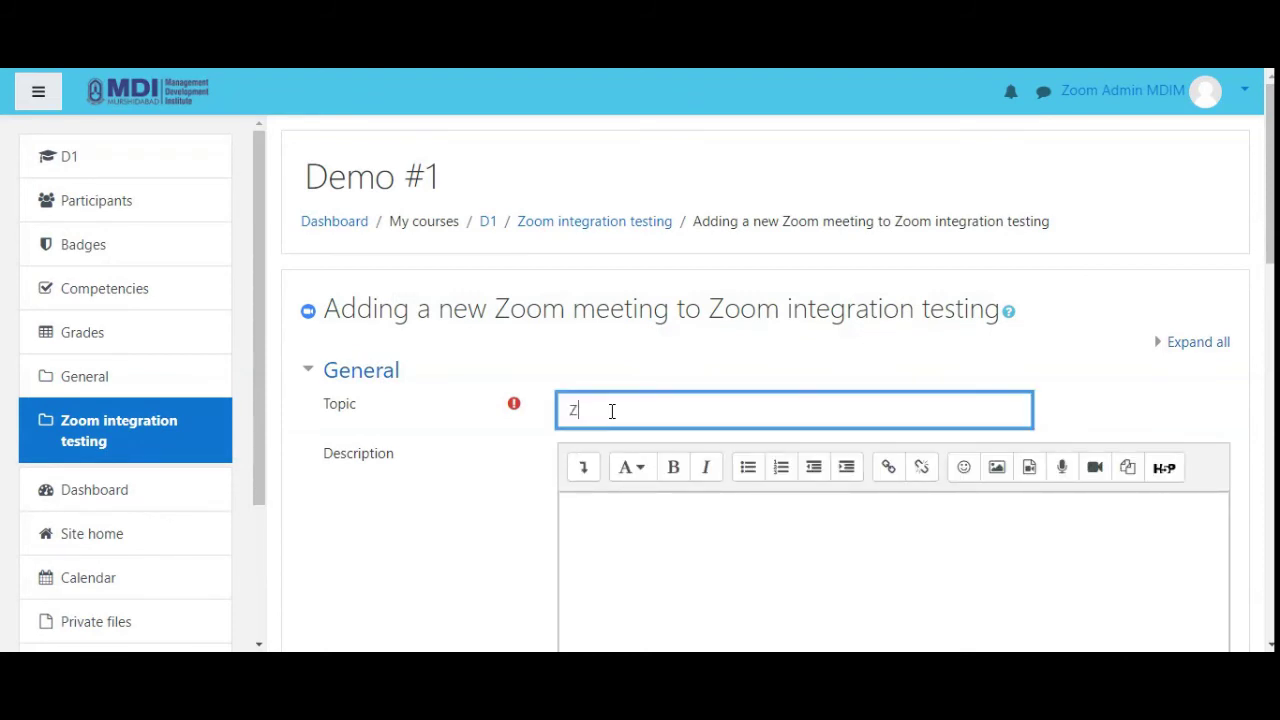
type("oom Test #7 for M")
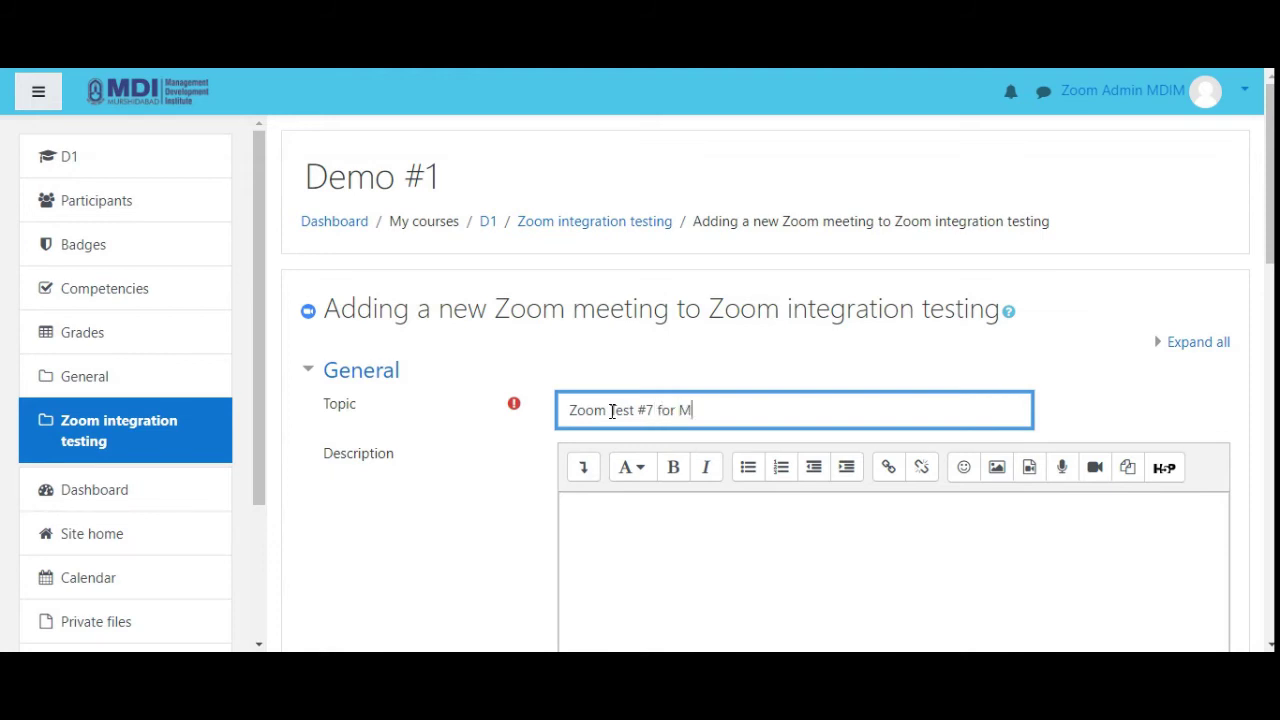
type("oodle Integra")
type("tegrat")
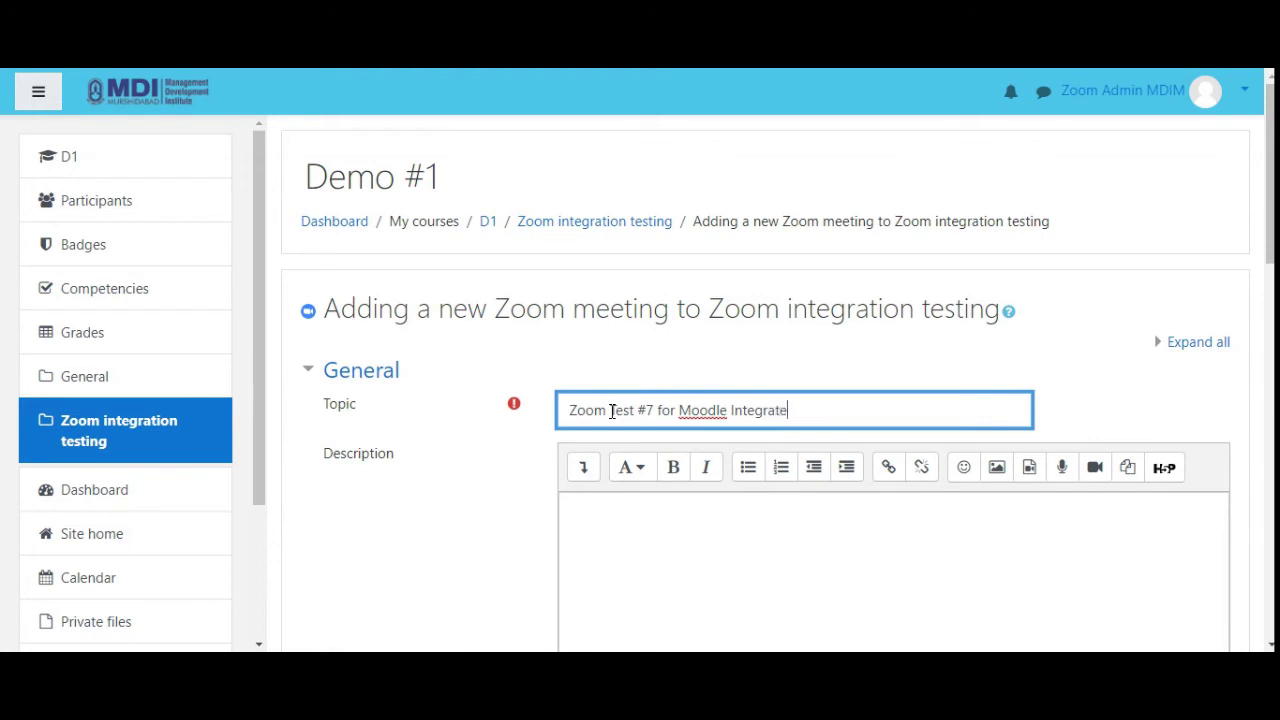
type("ion")
Copy the topic into the description and add '(Password' after it
key("ctrl+a")
key("ctrl+c")
left_click(622, 546)
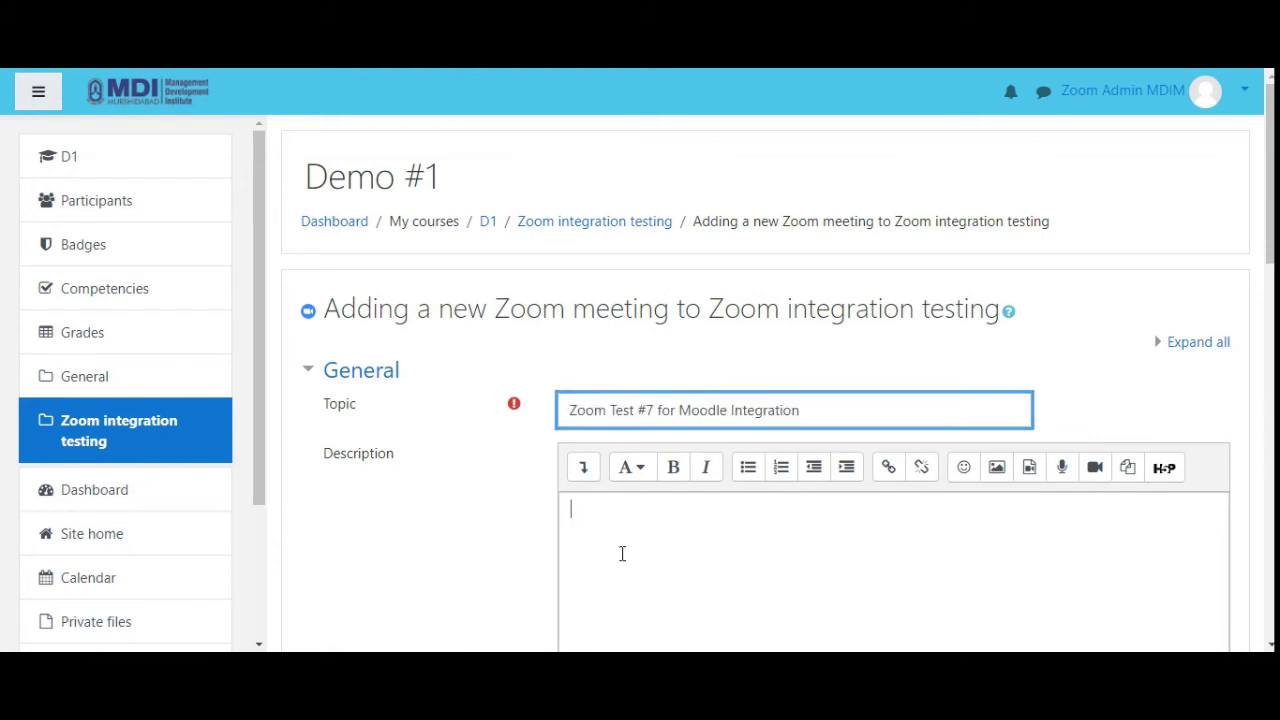
key("ctrl+v")
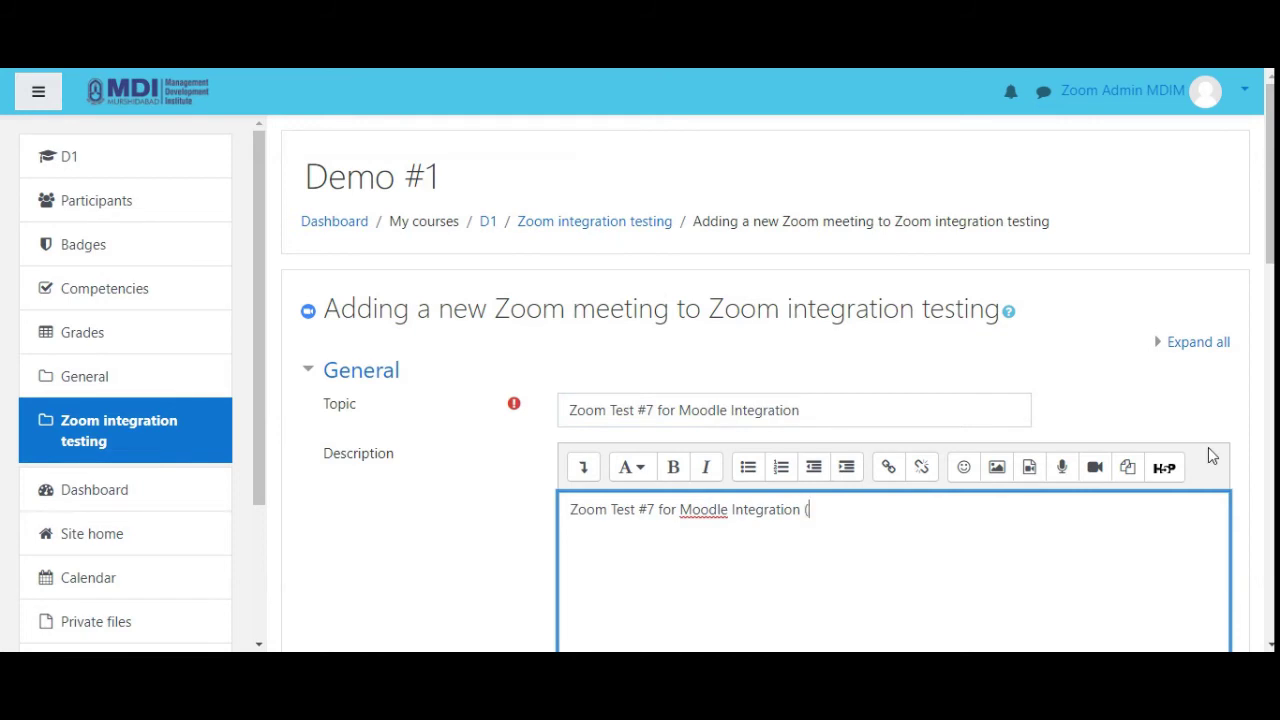
type("(Passwod")
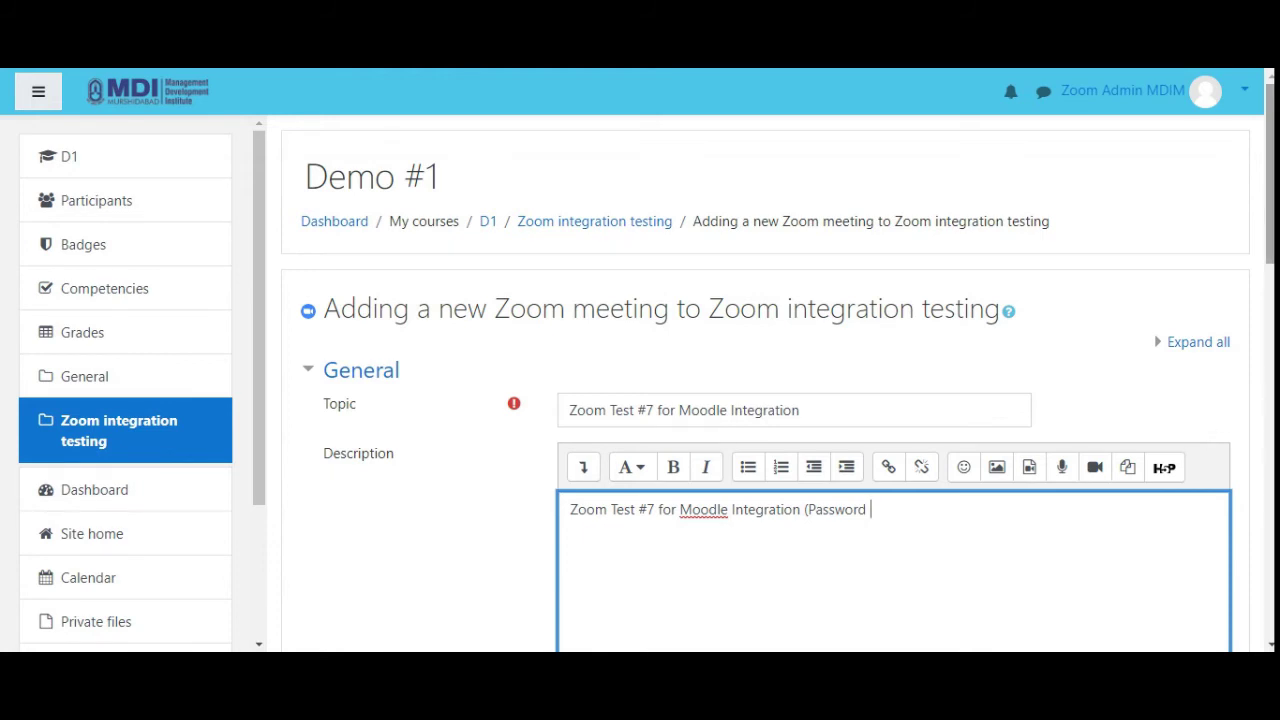
Copy the generated meeting password and paste it at the end of the description
scroll(1205, 420, "down", 3)
scroll(778, 385, "down", 1)
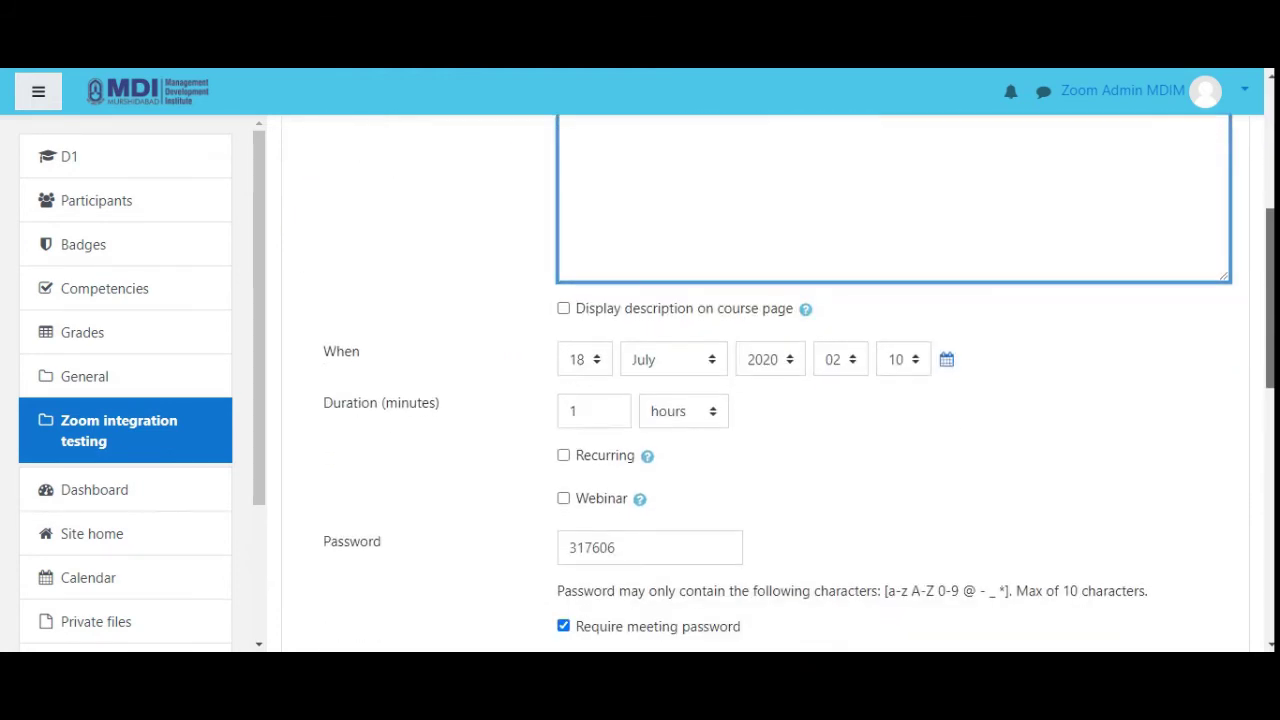
left_click_drag(648, 555, 477, 556)
key("ctrl+c")
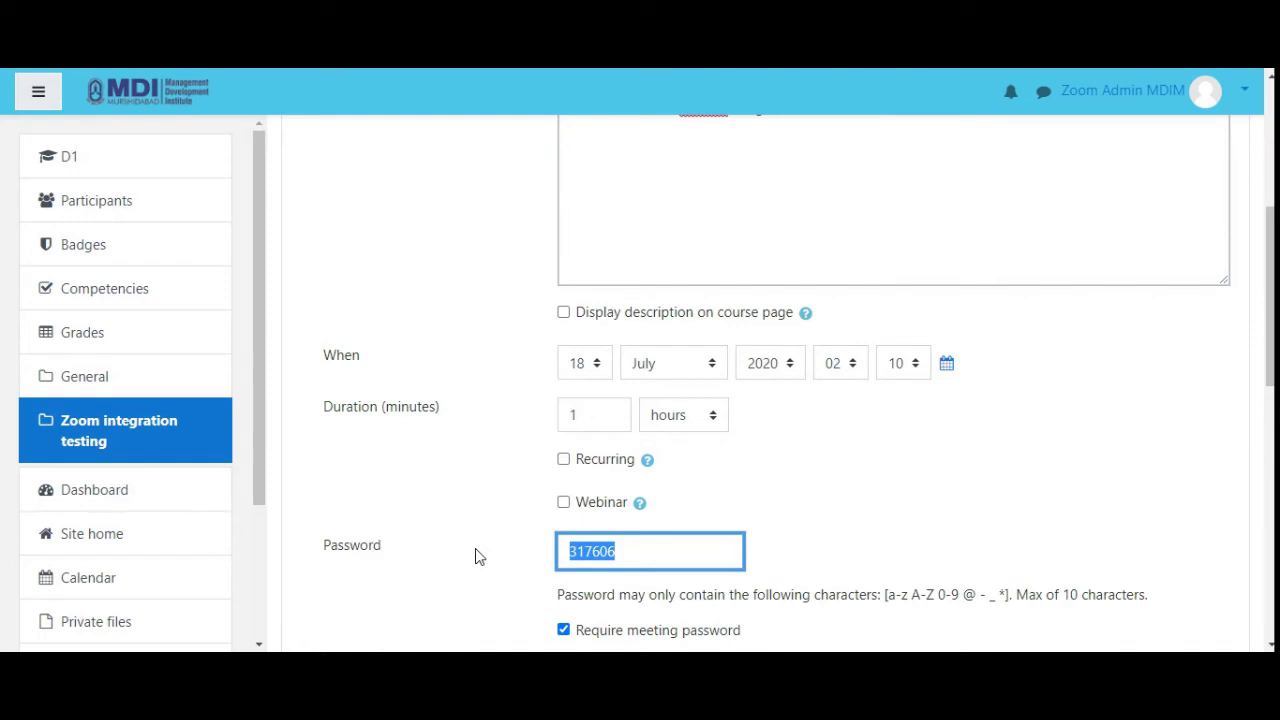
scroll(1270, 300, "up", 3)
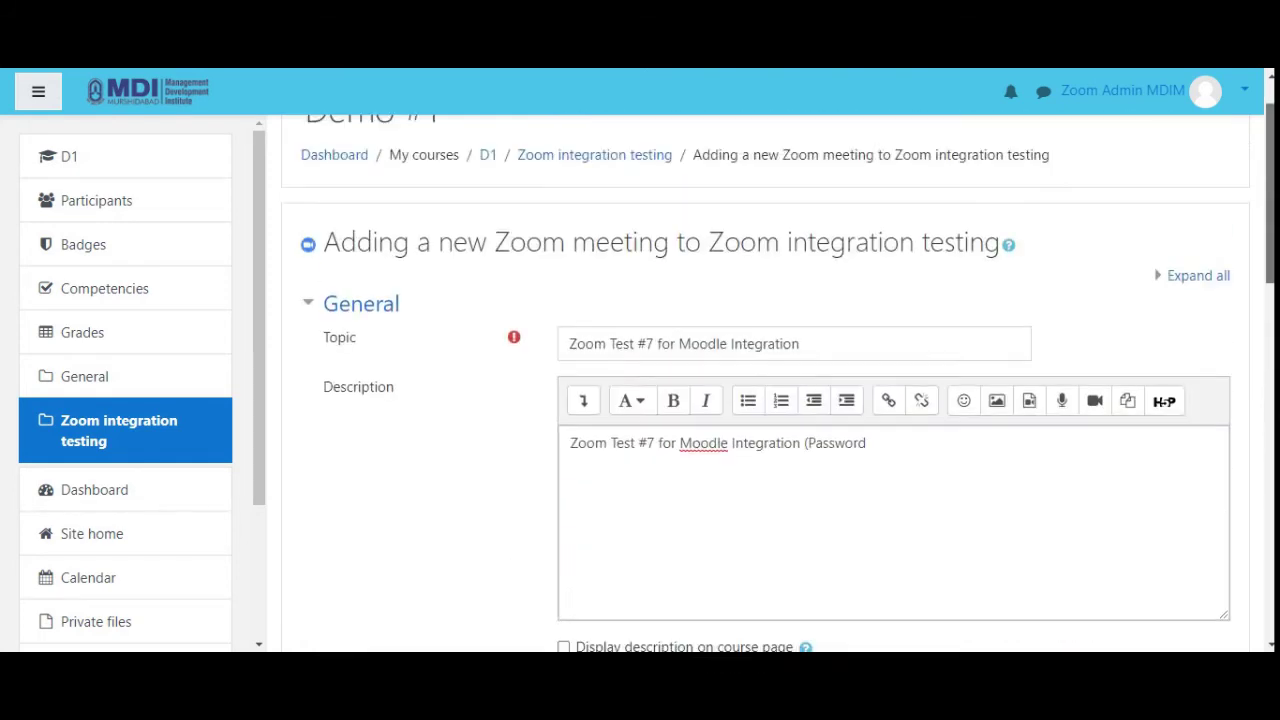
left_click(961, 444)
key("ctrl+v")
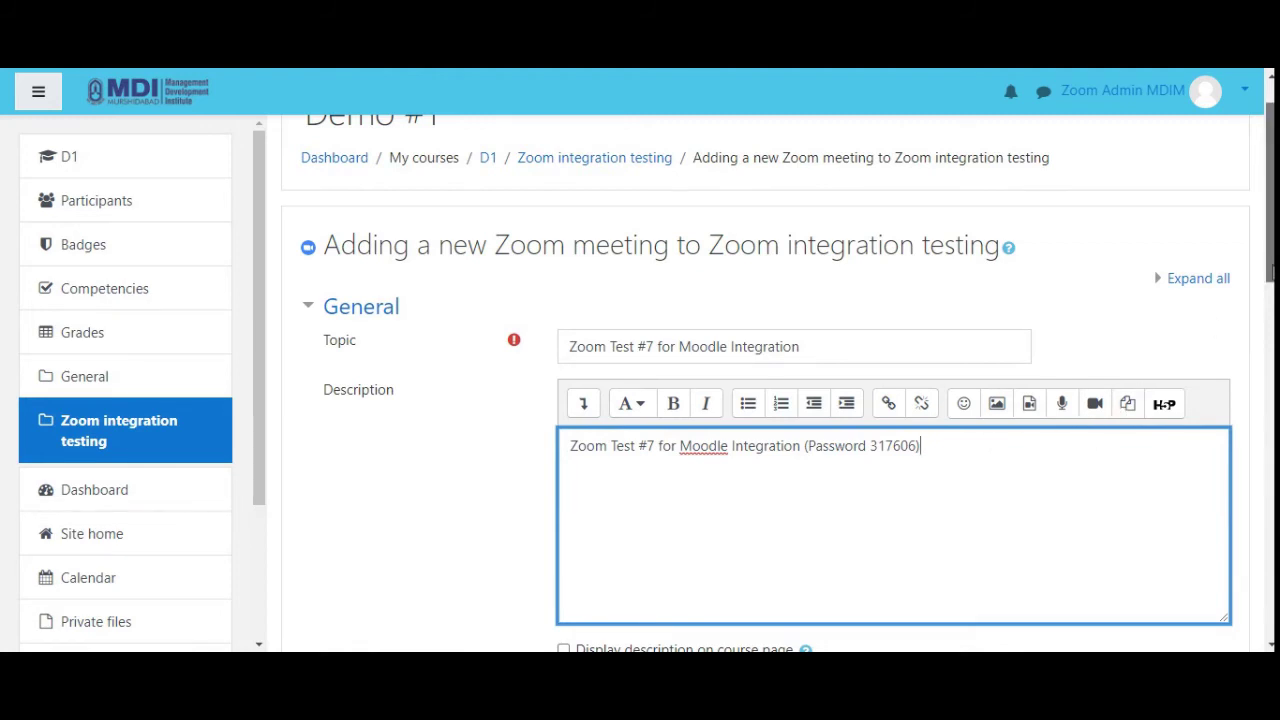
scroll(1268, 260, "down", 2)
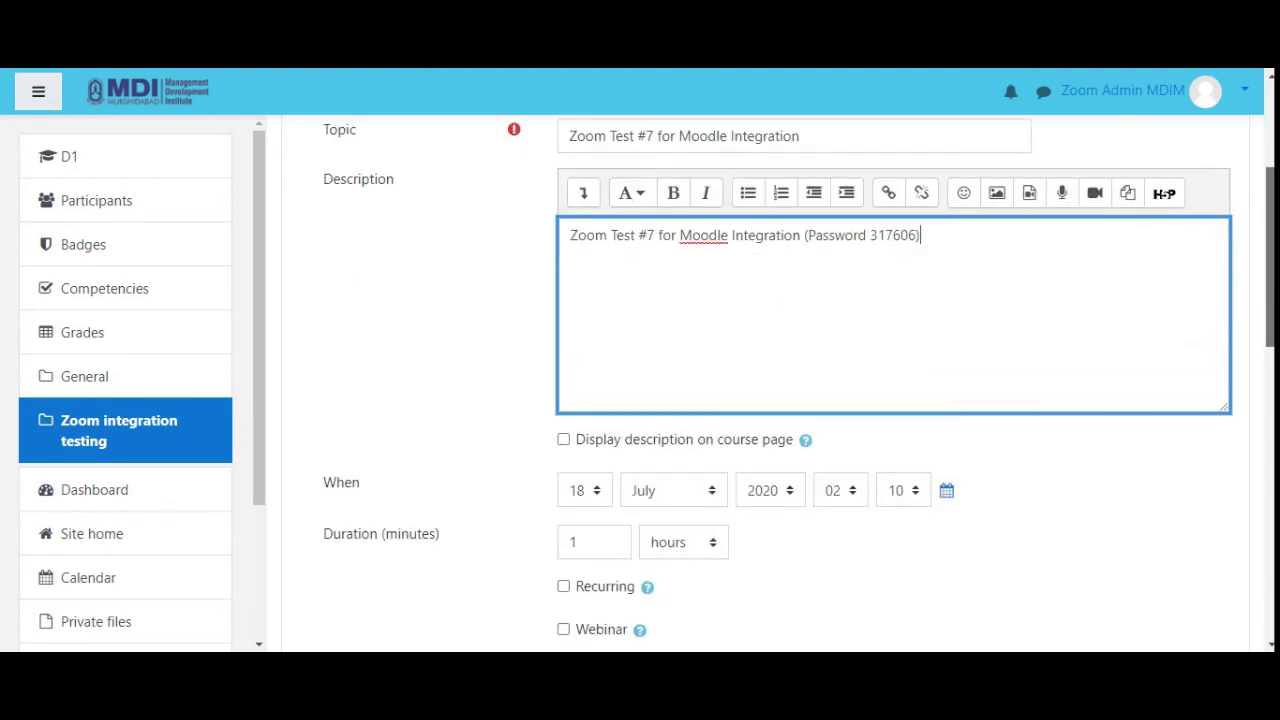
Display the description on the course page and set the start minute to 15
left_click(566, 442)
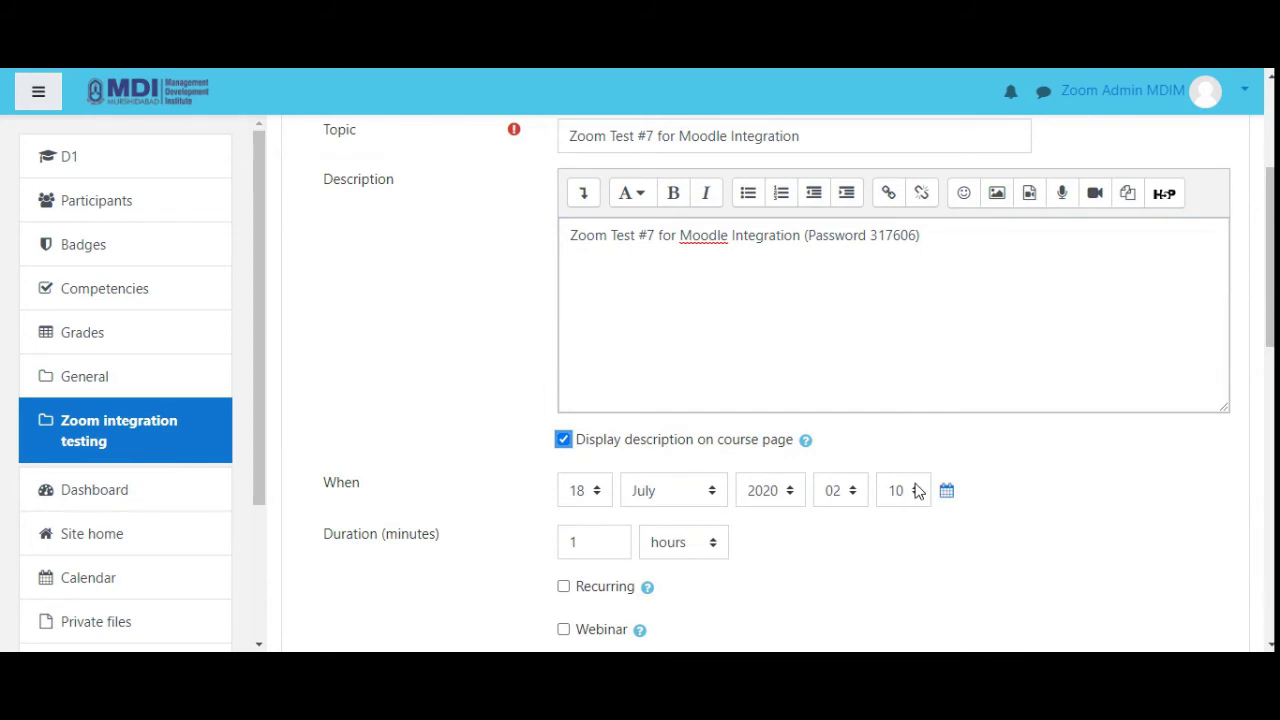
left_click(914, 489)
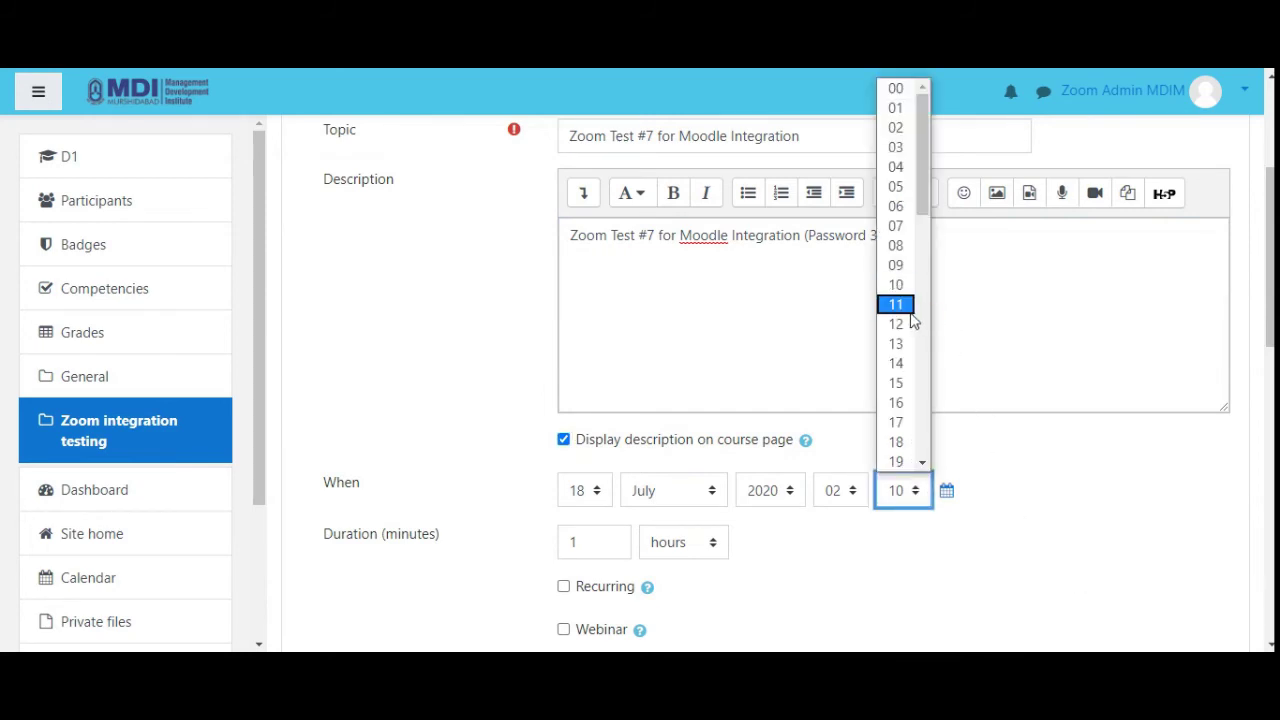
left_click(896, 384)
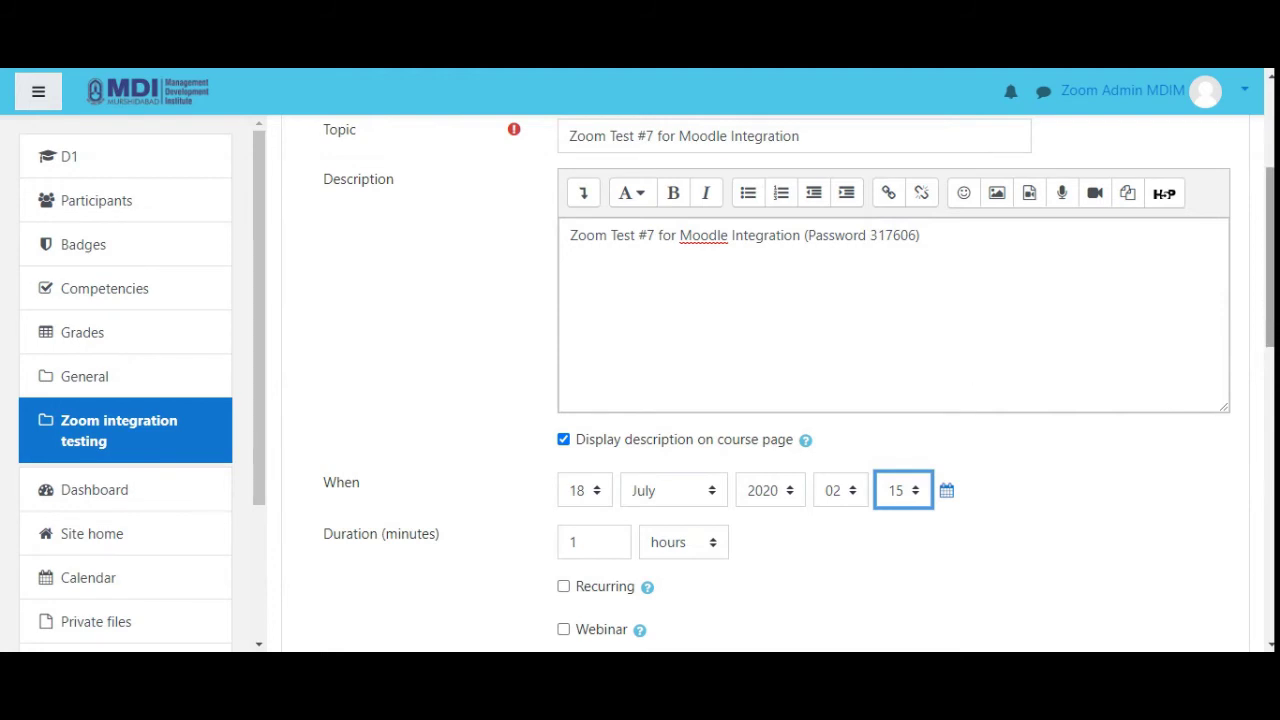
Set the meeting duration to 90 minutes
scroll(1270, 257, "down", 1)
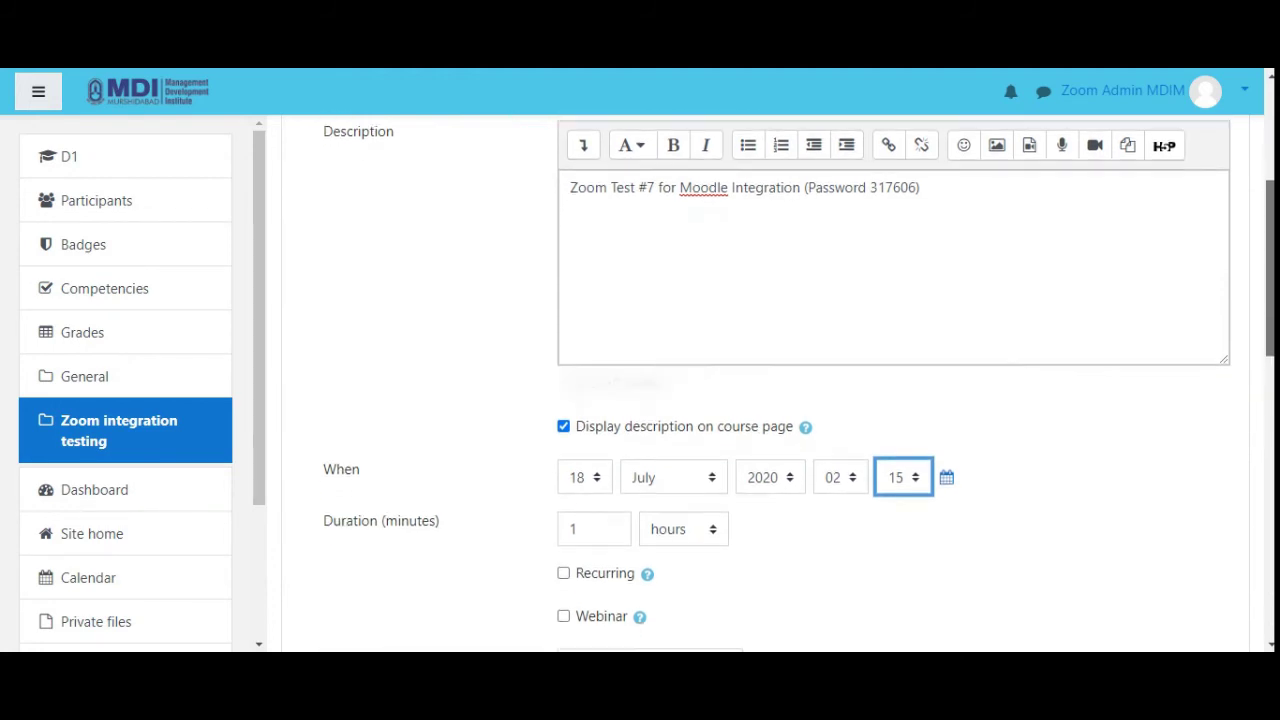
scroll(712, 369, "down", 2)
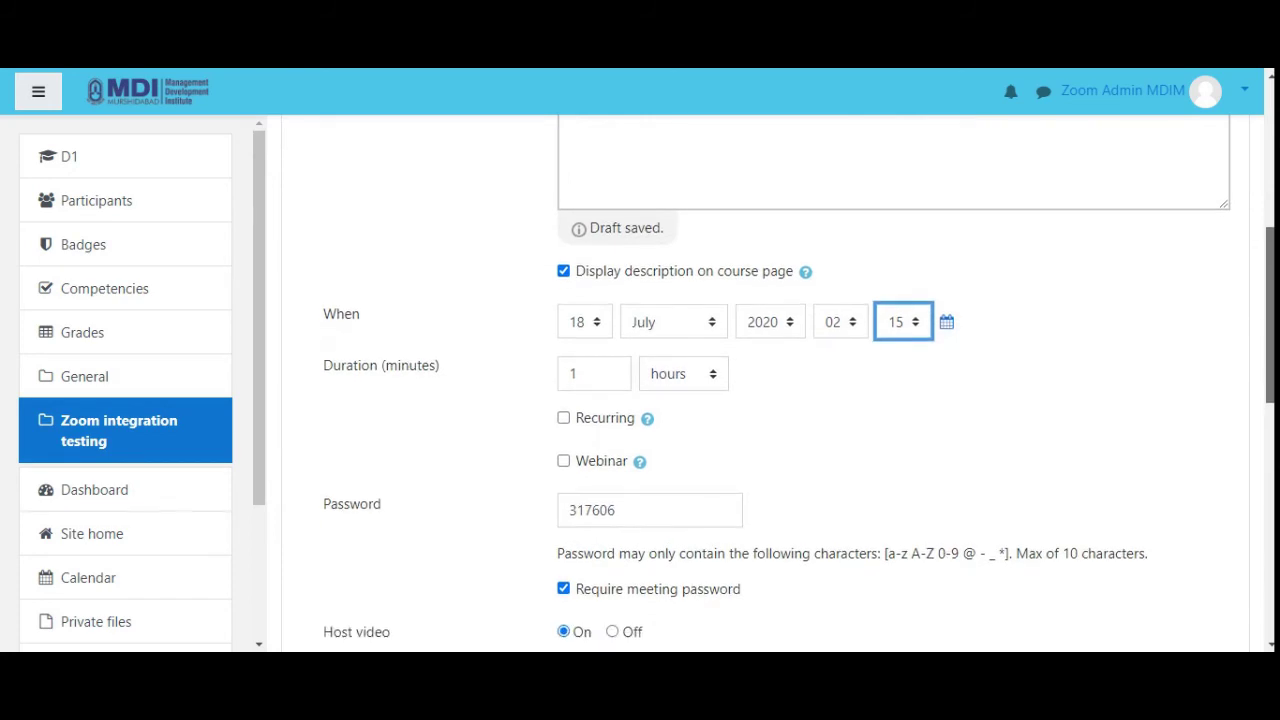
left_click_drag(600, 371, 557, 375)
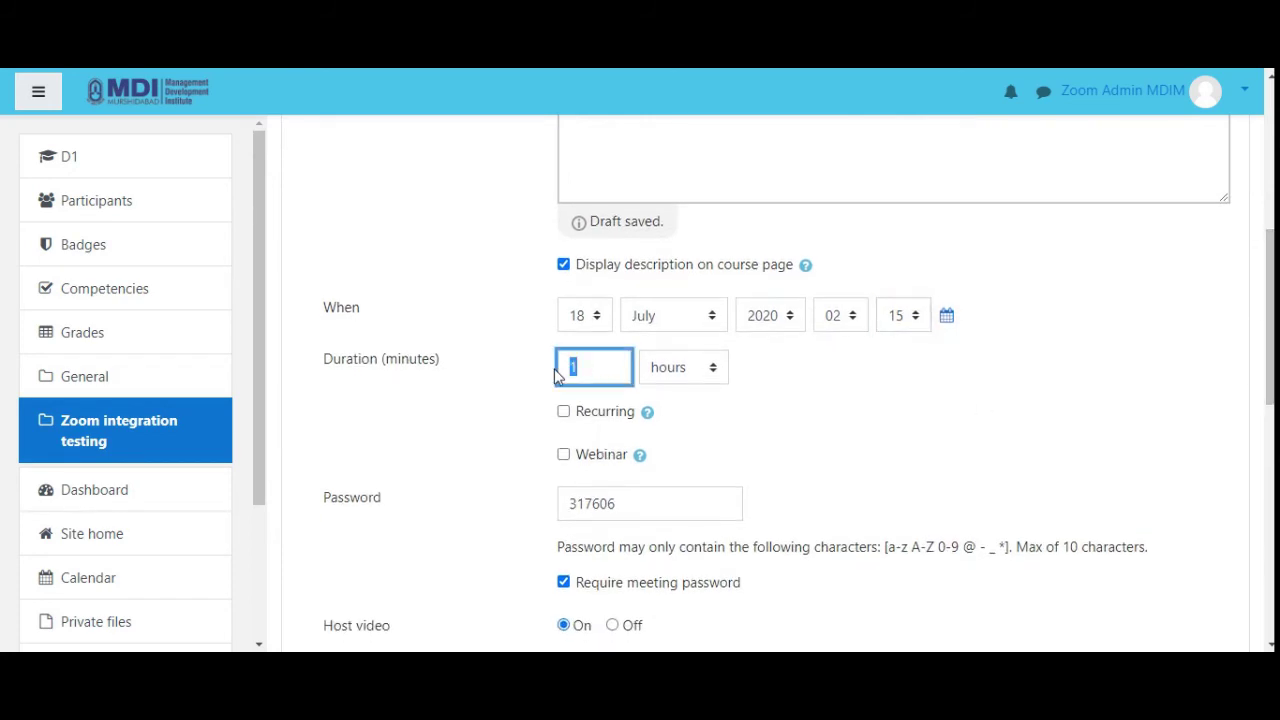
type("90")
scroll(558, 374, "down", 1)
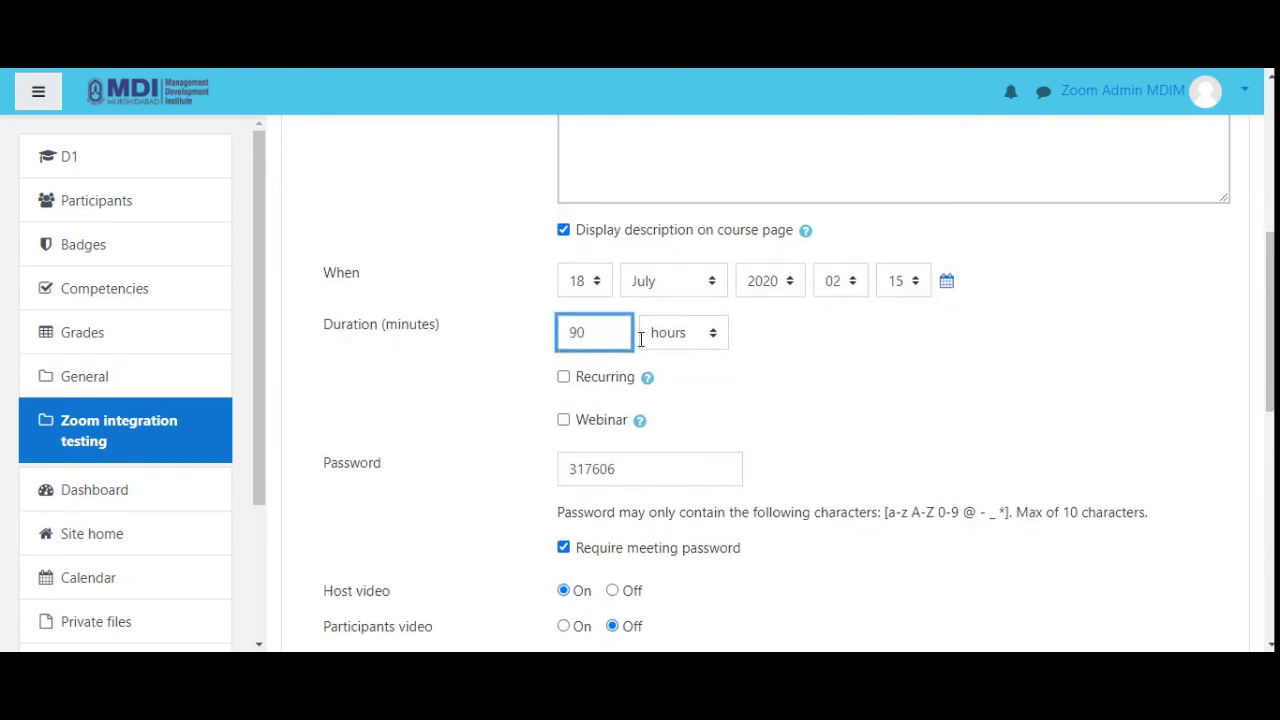
left_click(703, 336)
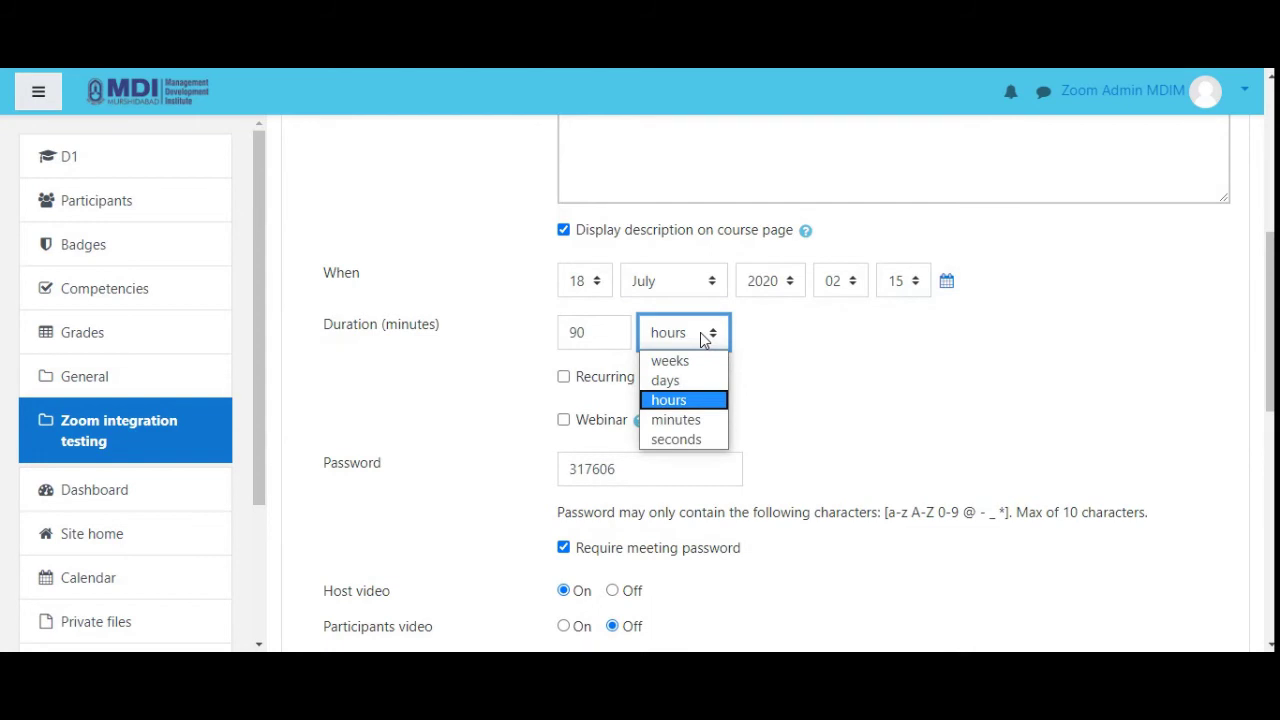
left_click(687, 421)
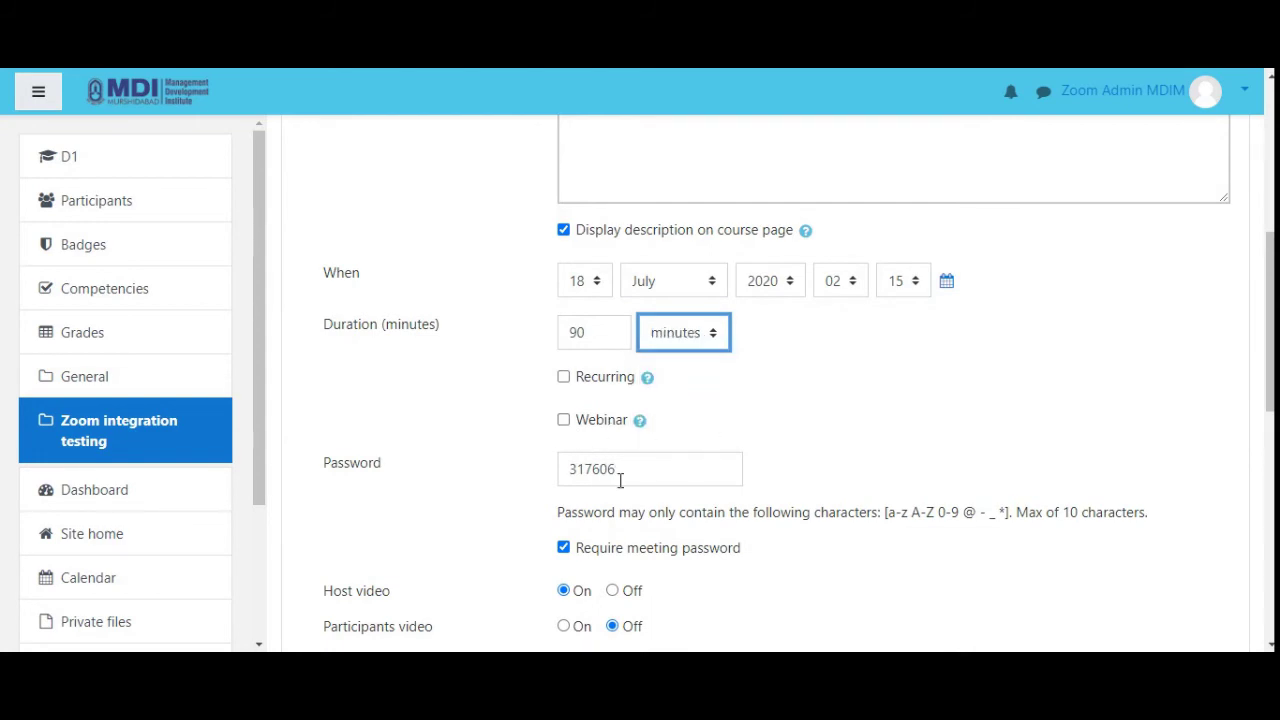
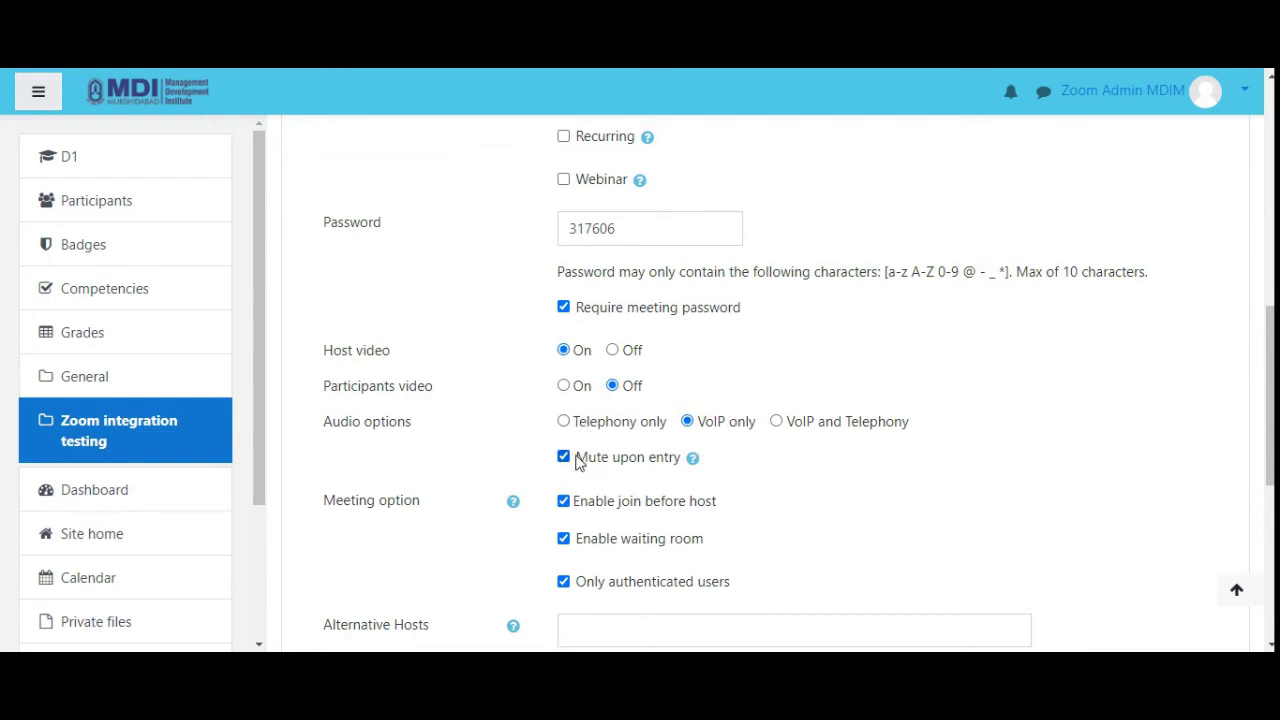
Disable the waiting room and the authenticated-users-only option, and begin entering an alternative host's e-mail
left_click(646, 542)
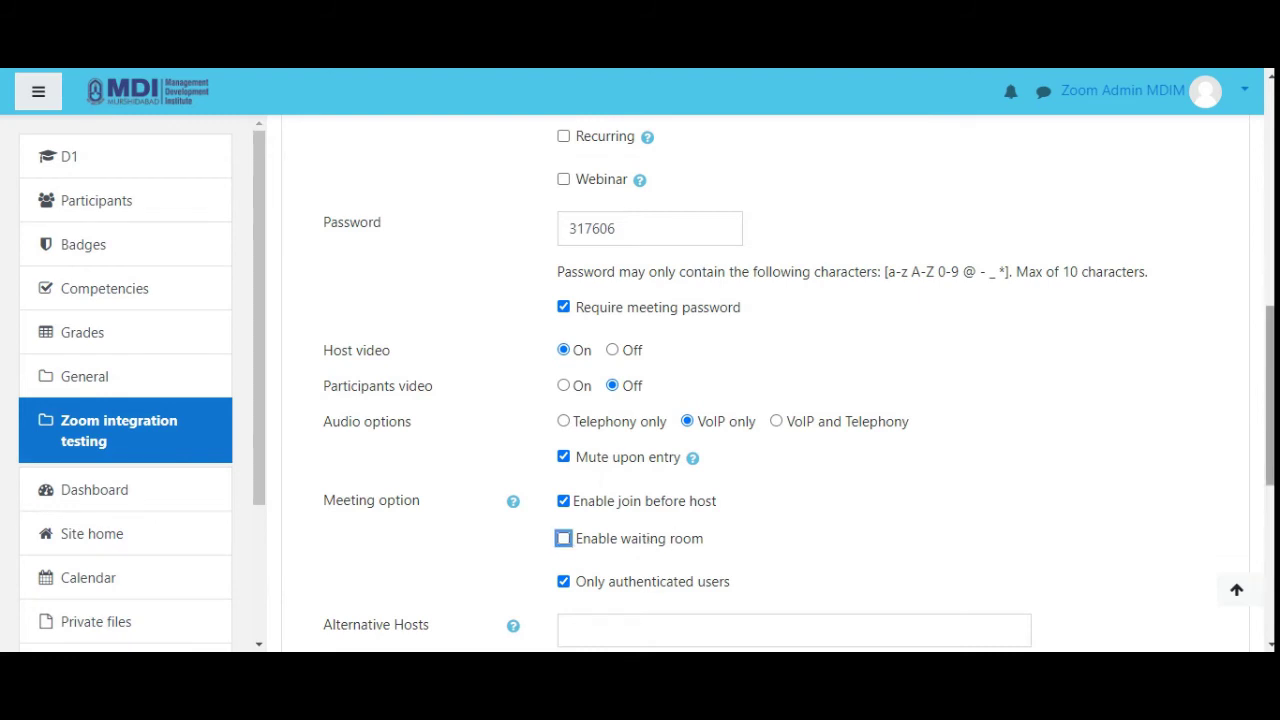
left_click_drag(1273, 435, 1273, 493)
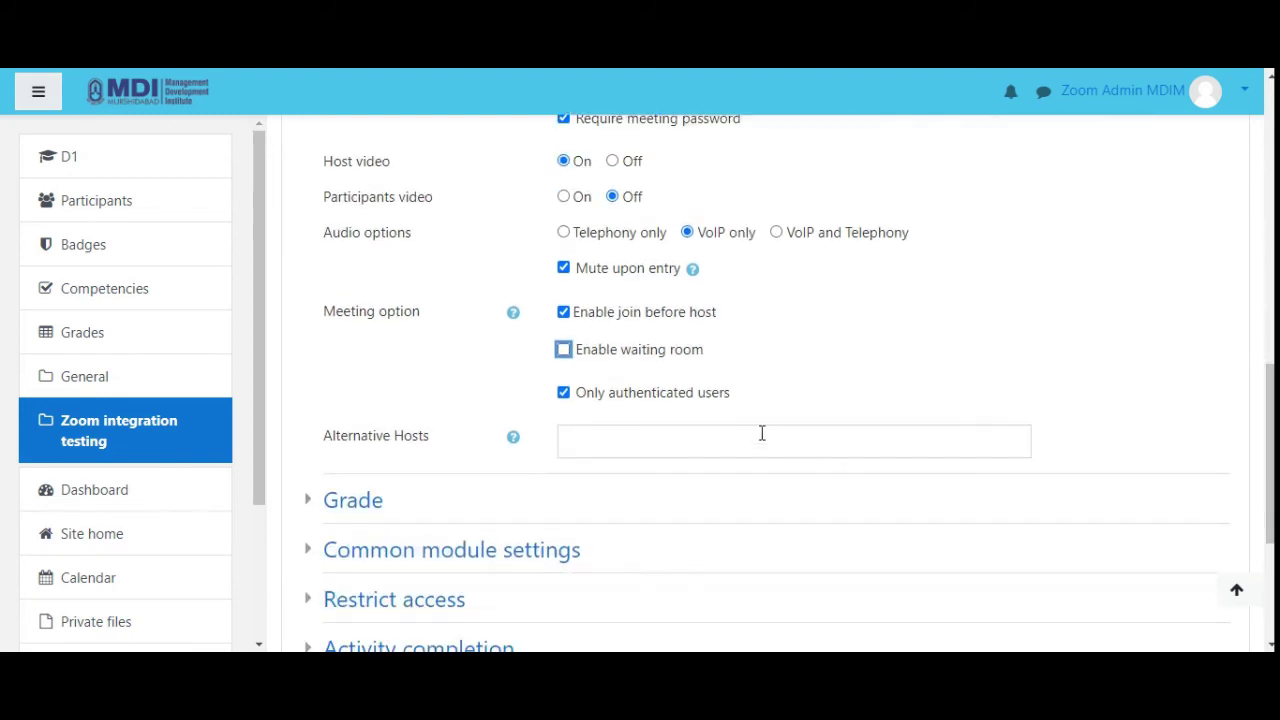
left_click(681, 398)
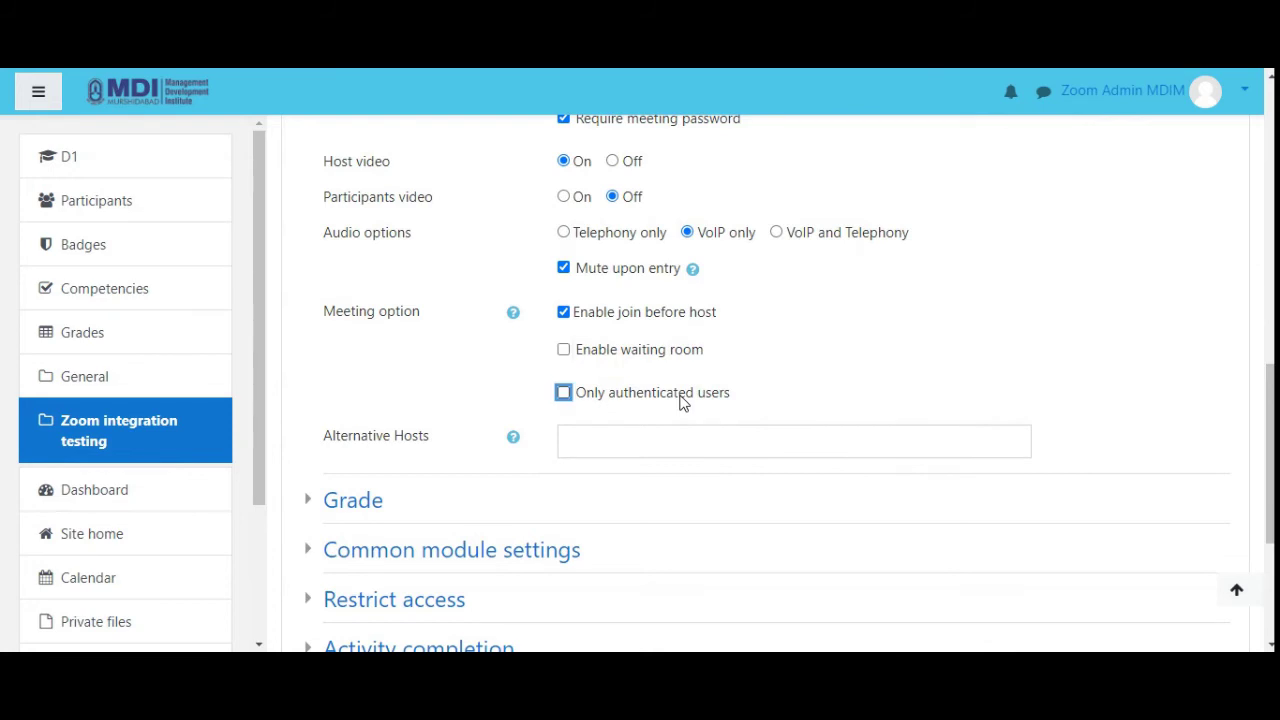
left_click(610, 440)
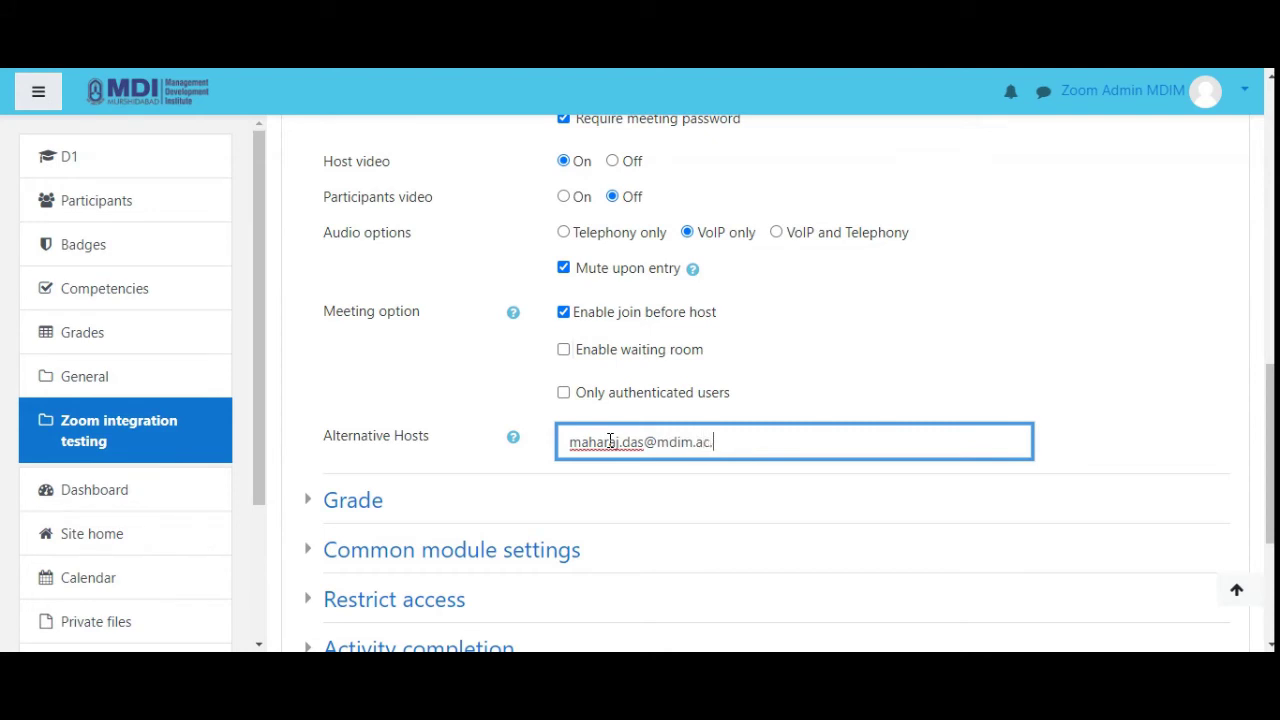
Set Completion tracking to 'Do not indicate activity completion' and save the meeting, returning to the course
scroll(388, 450, "down", 3)
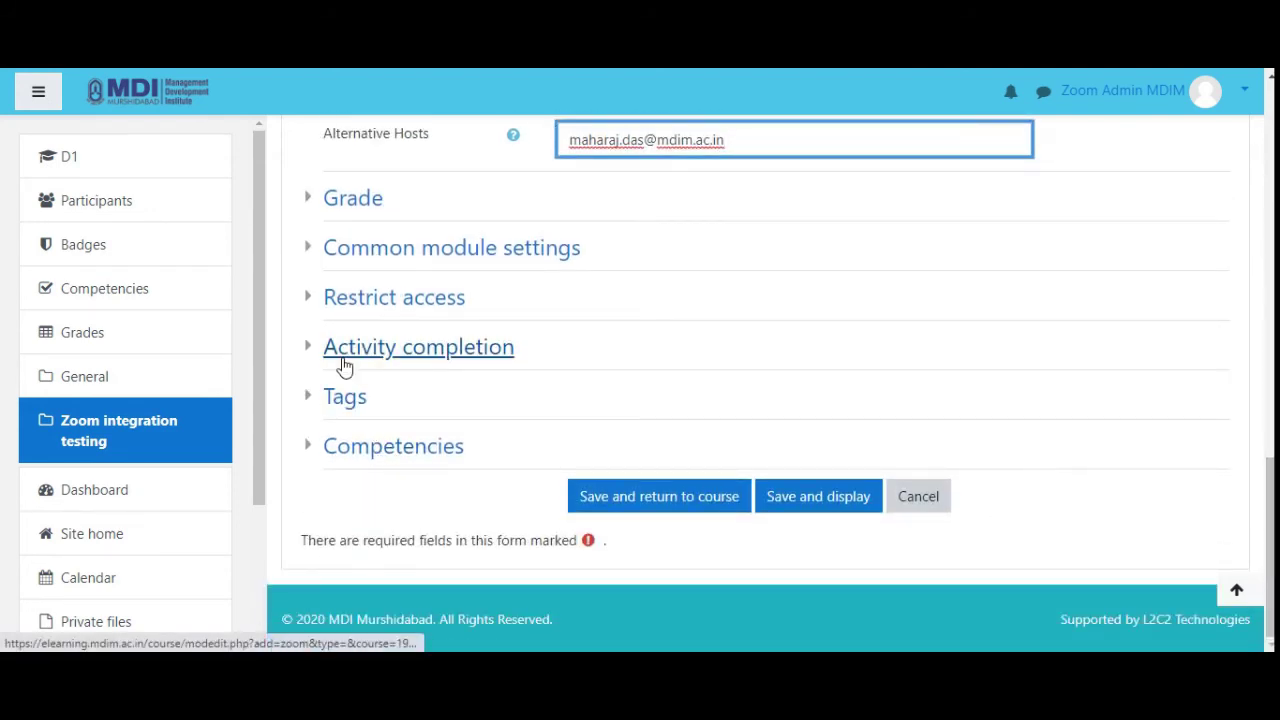
left_click(406, 352)
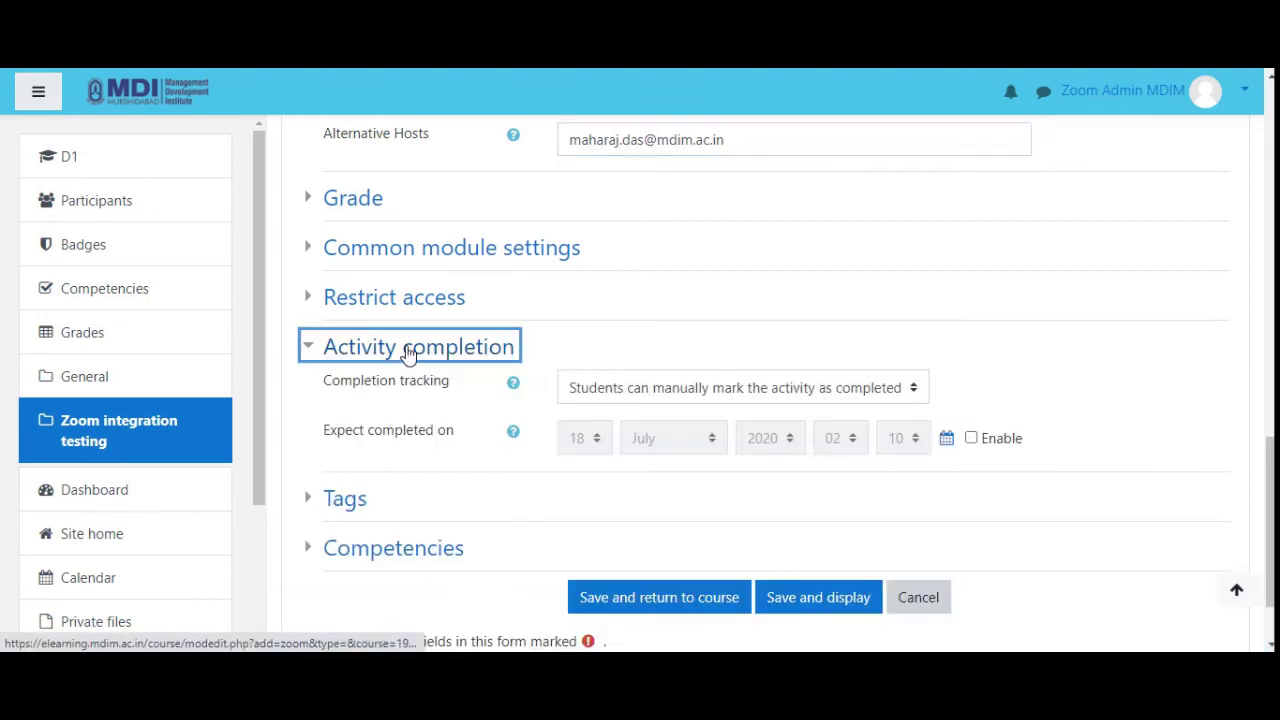
left_click(604, 390)
left_click(604, 416)
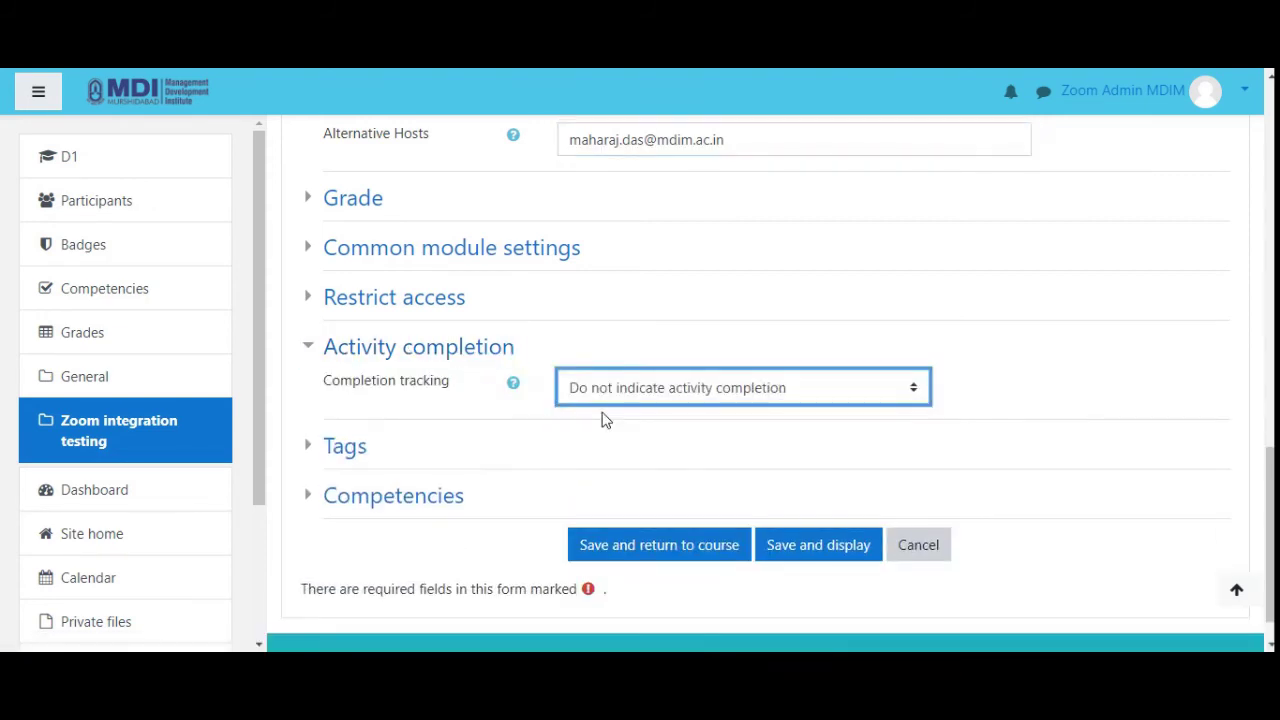
left_click(671, 546)
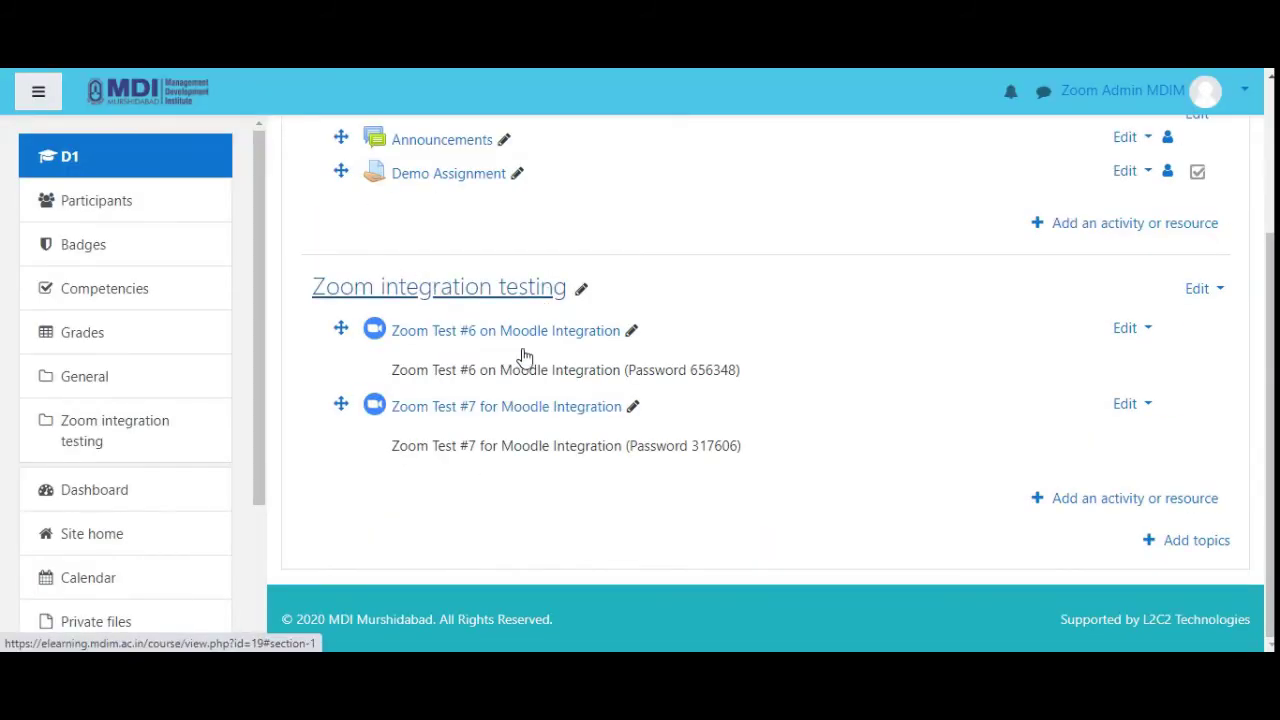
Turn editing off on the Demo #1 course page
scroll(770, 400, "up", 3)
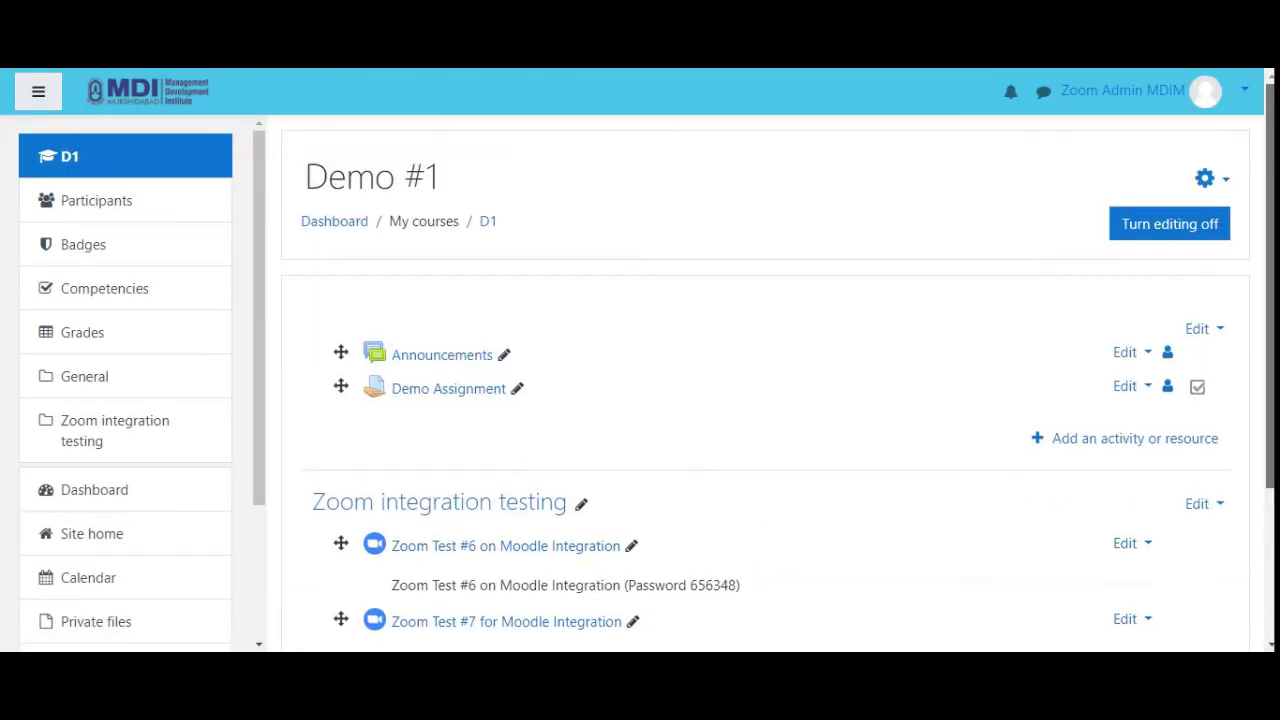
left_click(1170, 224)
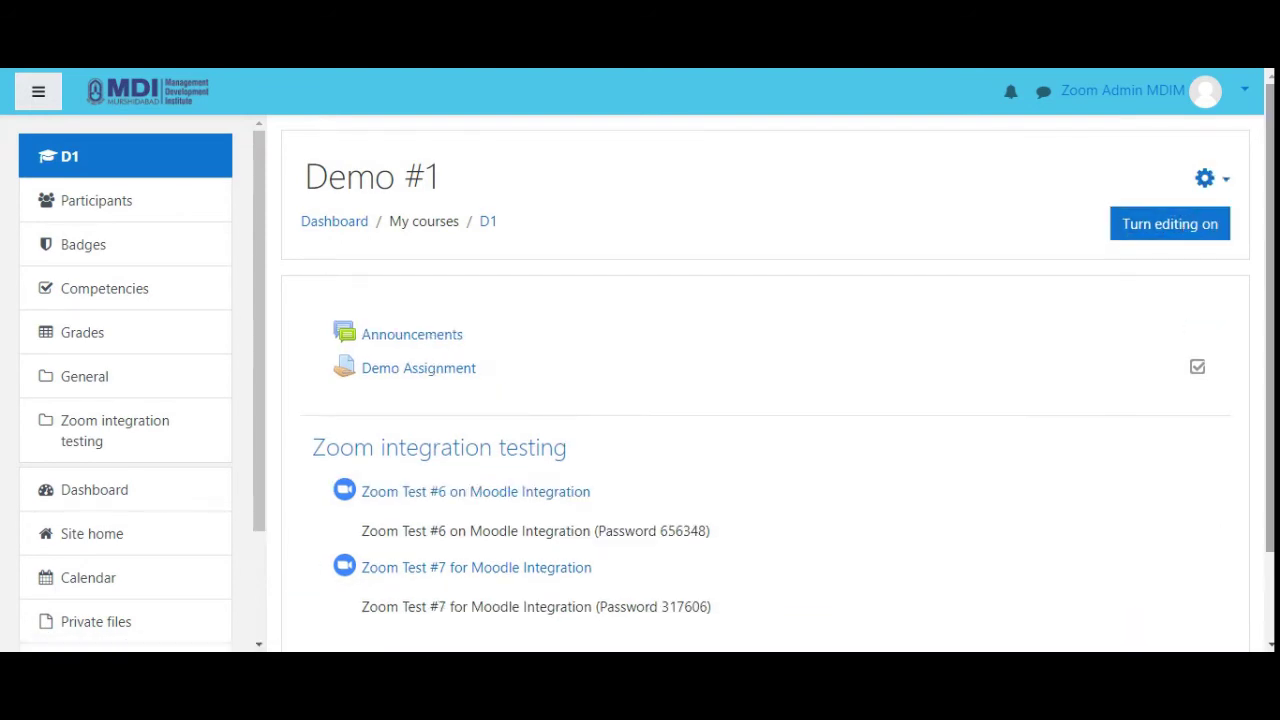
scroll(770, 400, "down", 1)
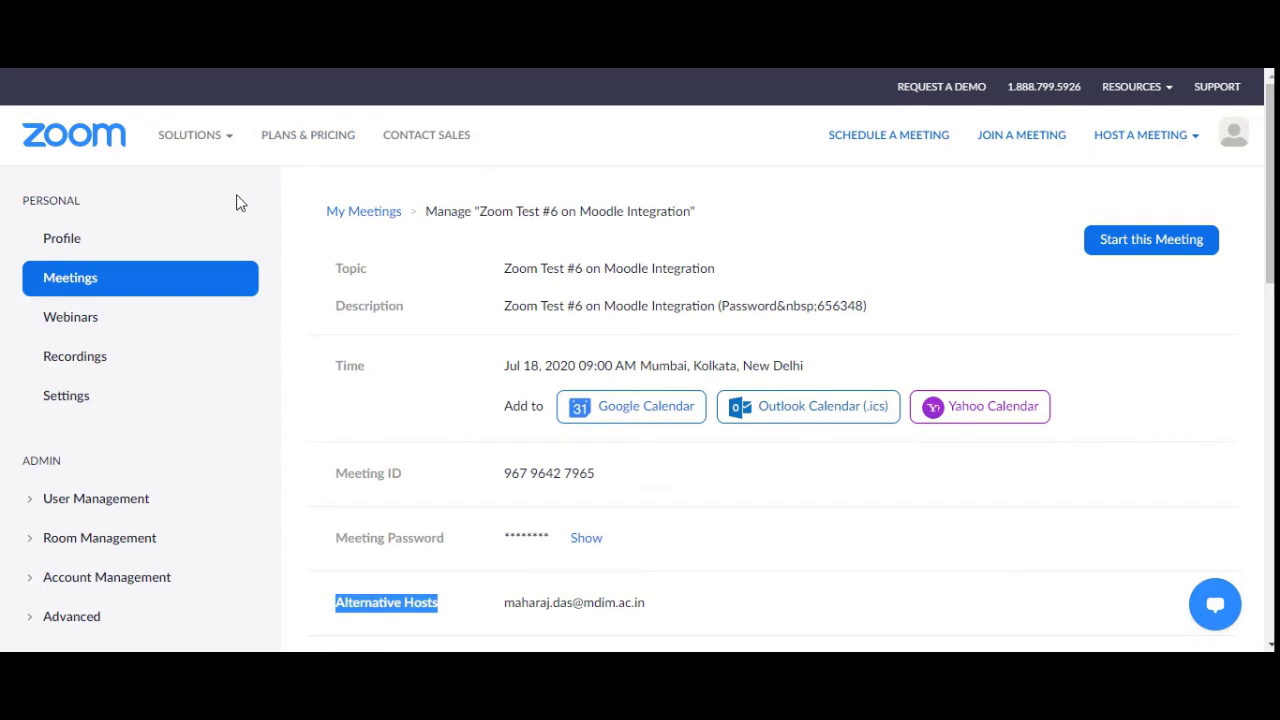
Return to the My Meetings list in the Zoom web portal
left_click(76, 284)
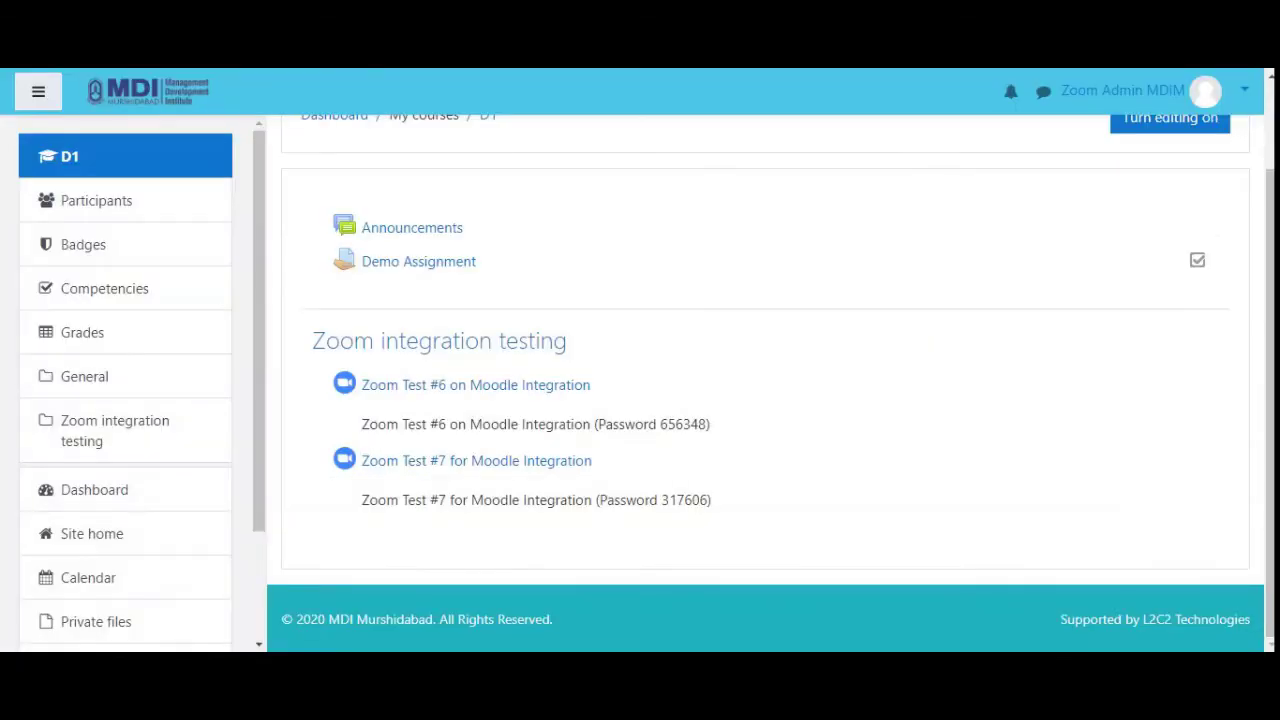
Open the Zoom Test #7 activity, start its 18 July 2020 2:15 AM meeting, and review the page
left_click(540, 465)
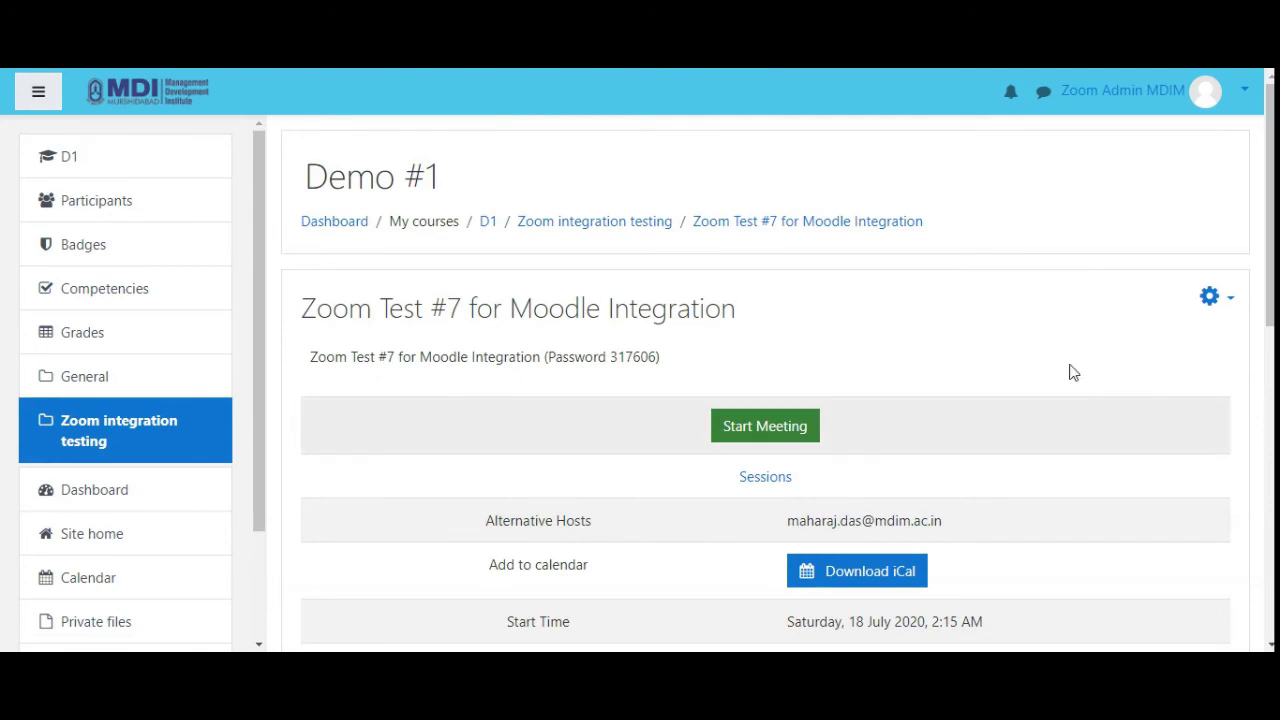
scroll(765, 380, "down", 1)
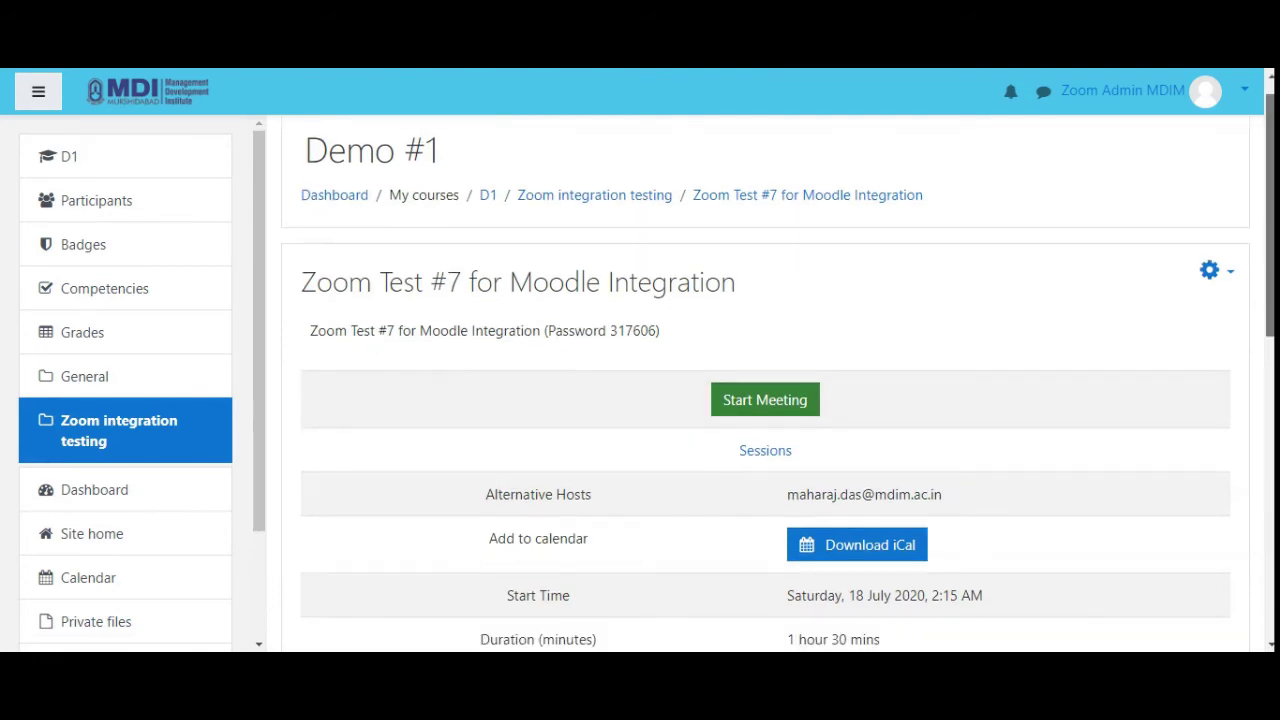
scroll(953, 341, "down", 2)
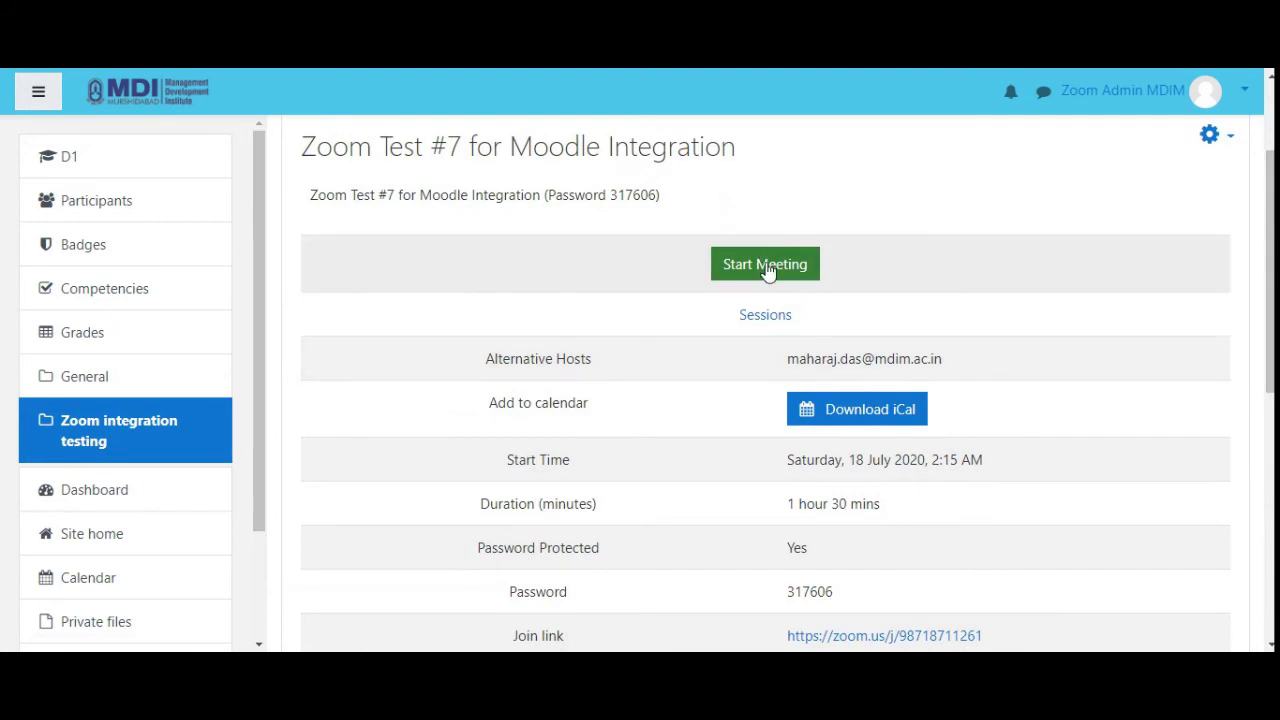
left_click(764, 267)
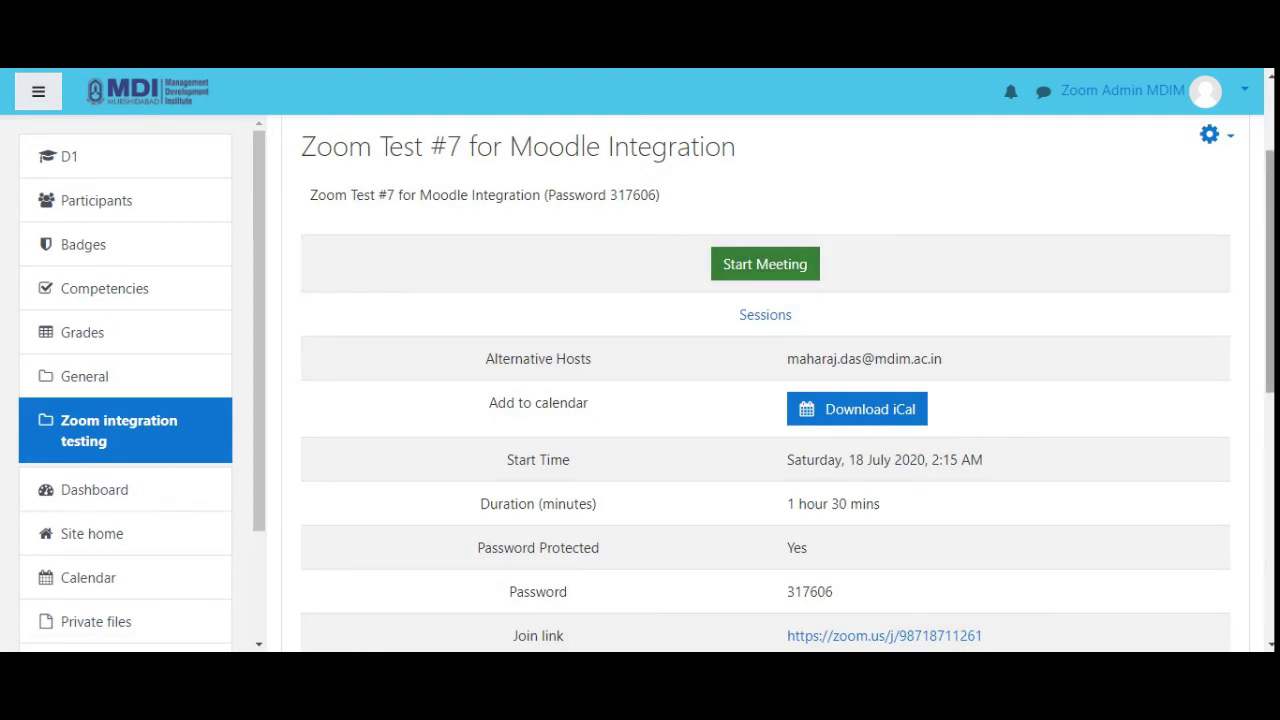
scroll(765, 388, "up", 3)
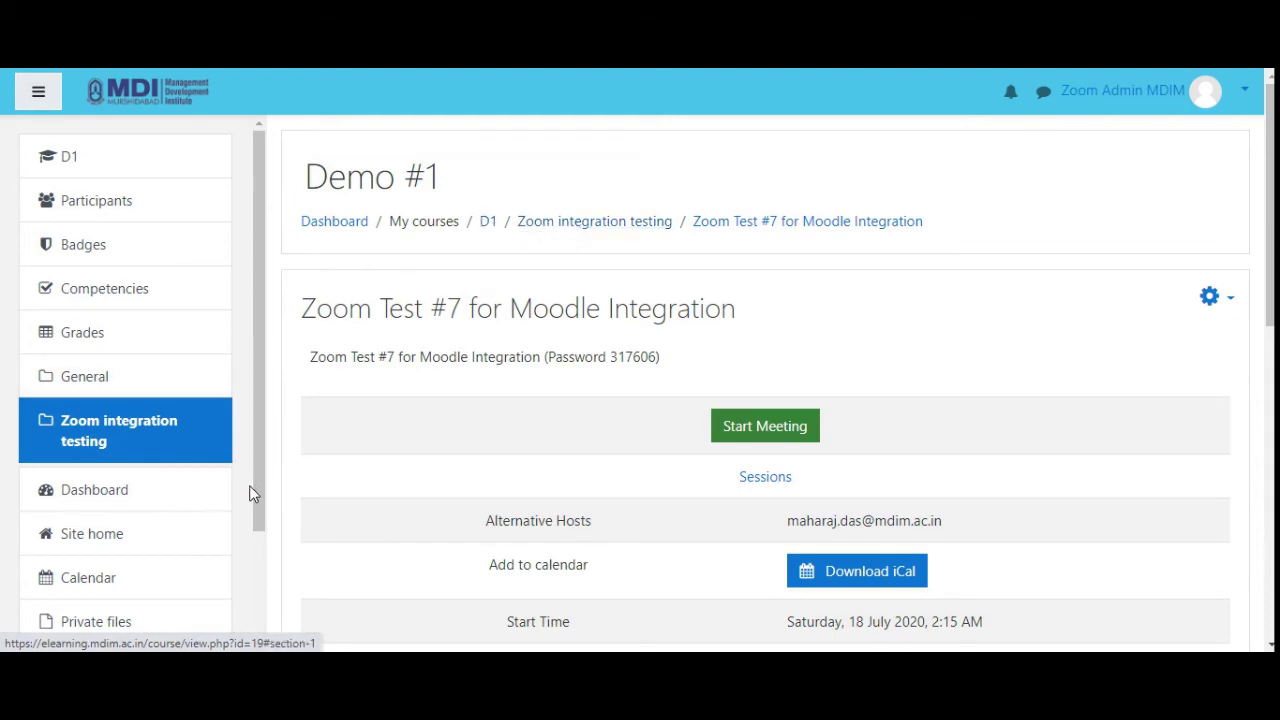
scroll(258, 509, "down", 3)
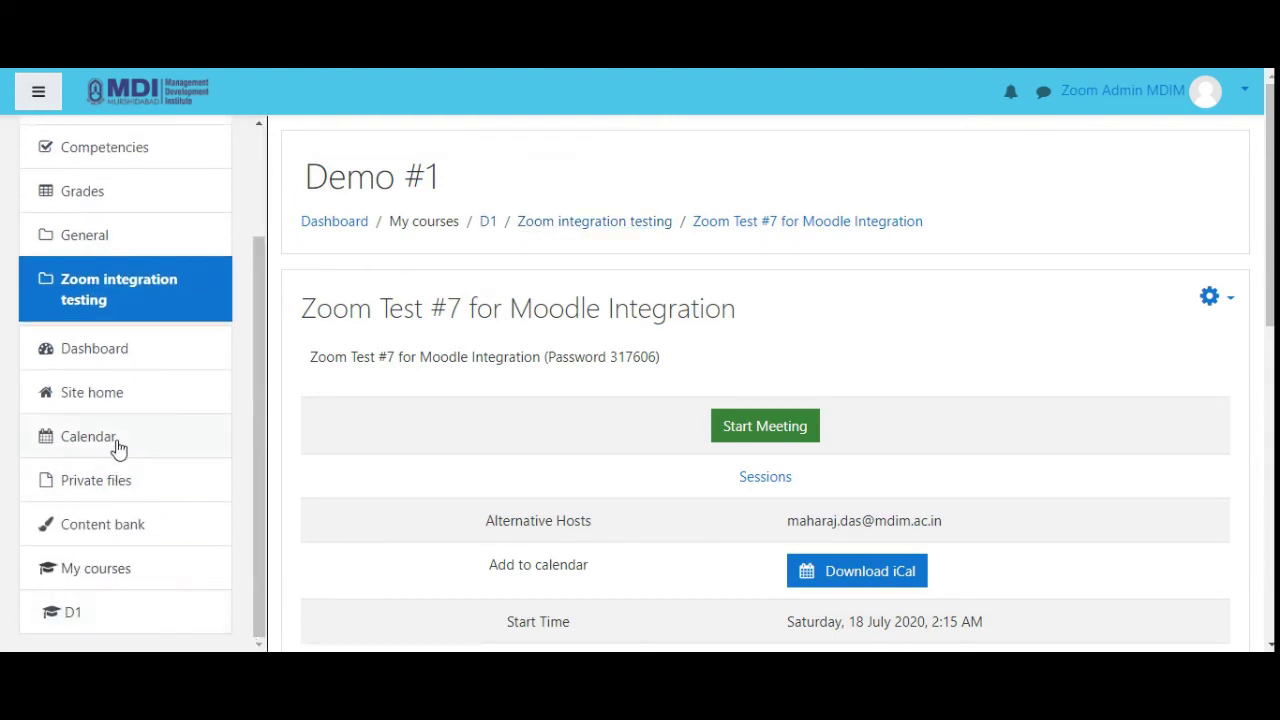
left_click_drag(260, 517, 254, 425)
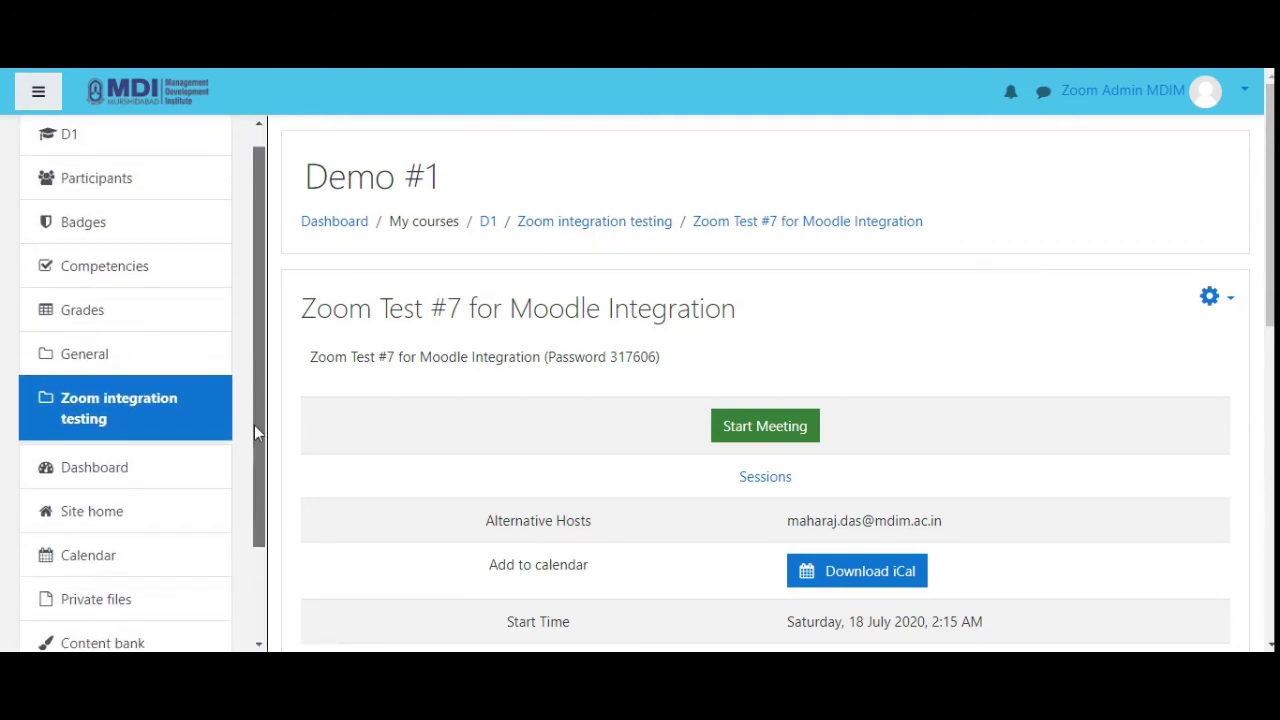
Go back to course D1 and open Enrolled users from the course administration Users section
left_click(487, 223)
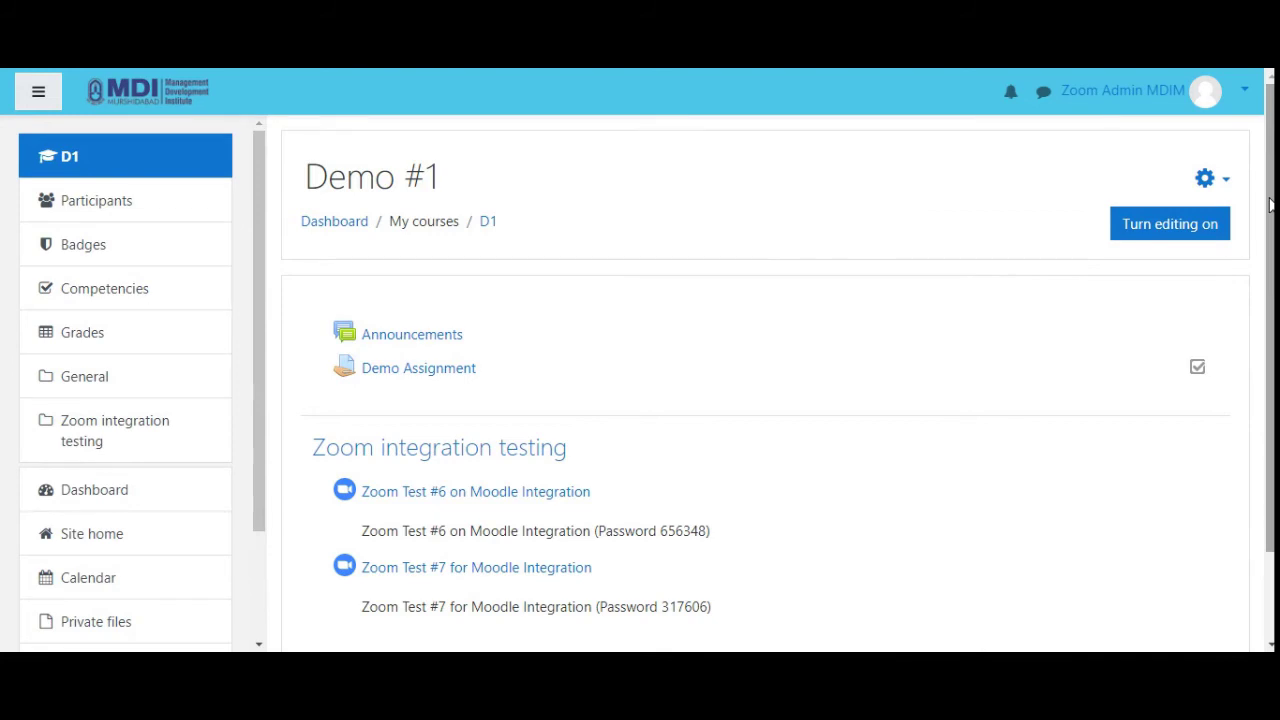
scroll(1270, 205, "down", 2)
scroll(1270, 205, "up", 1)
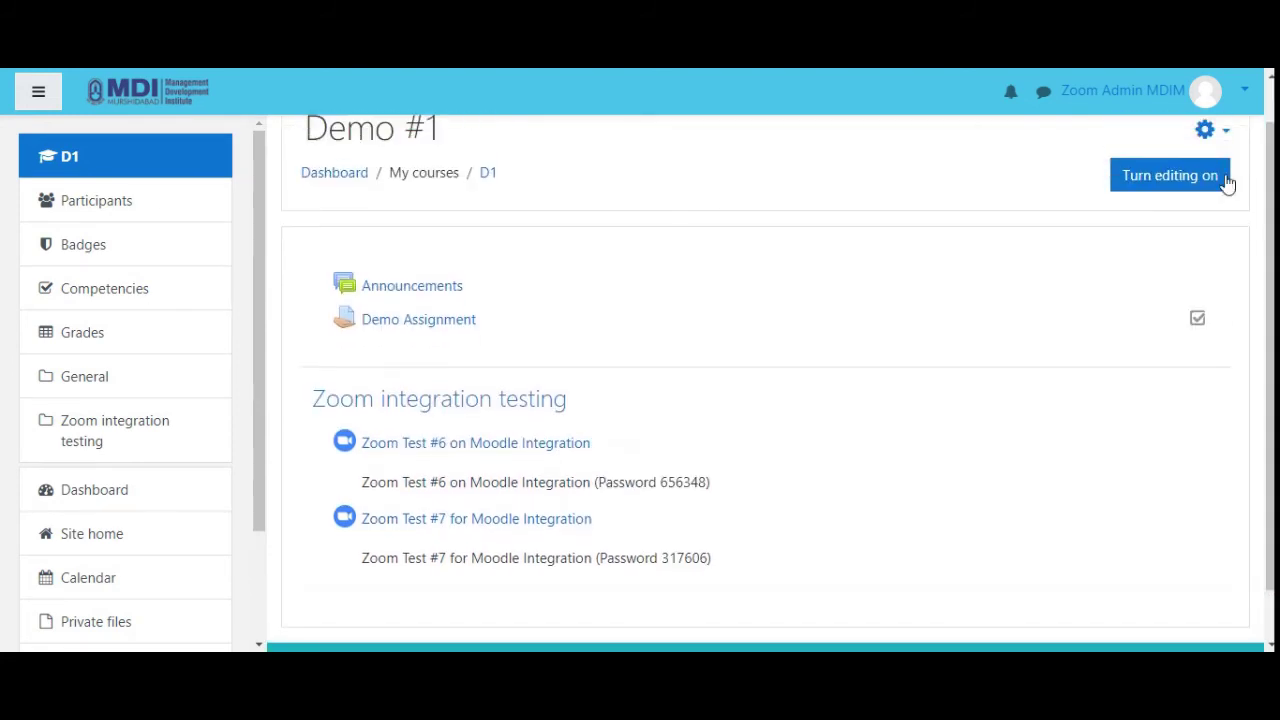
left_click(1225, 136)
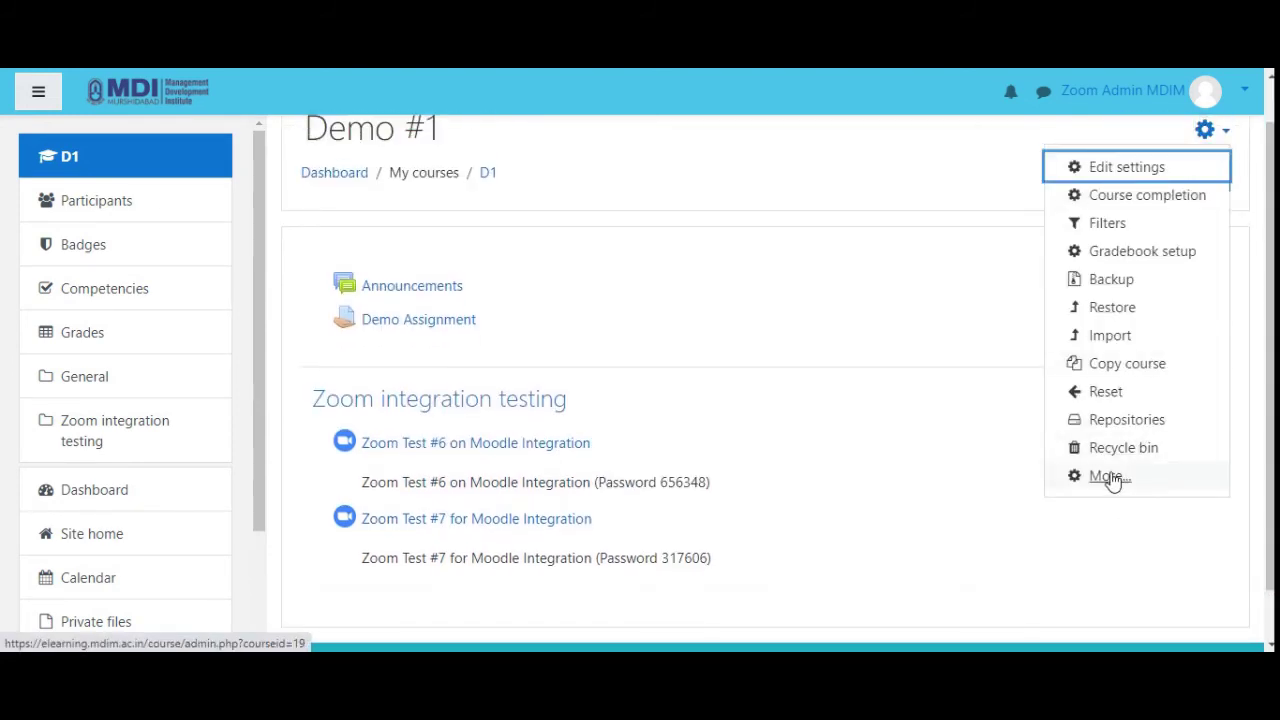
key("Escape")
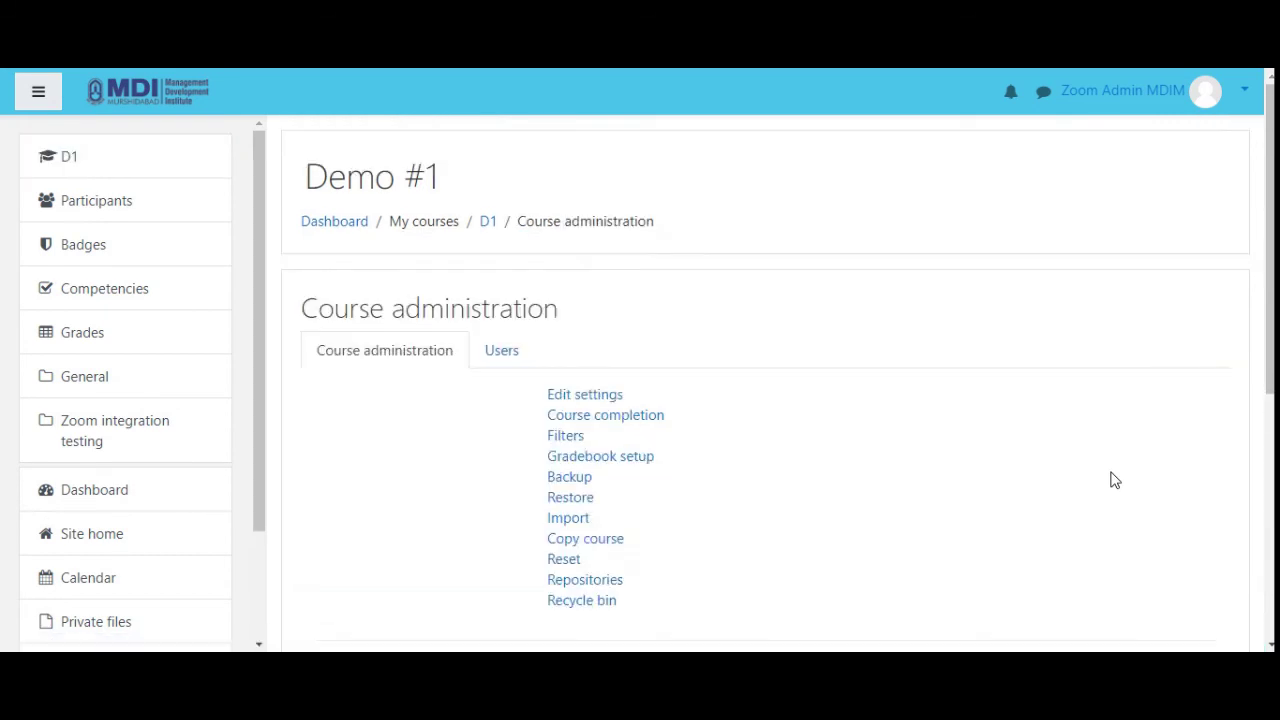
left_click(502, 351)
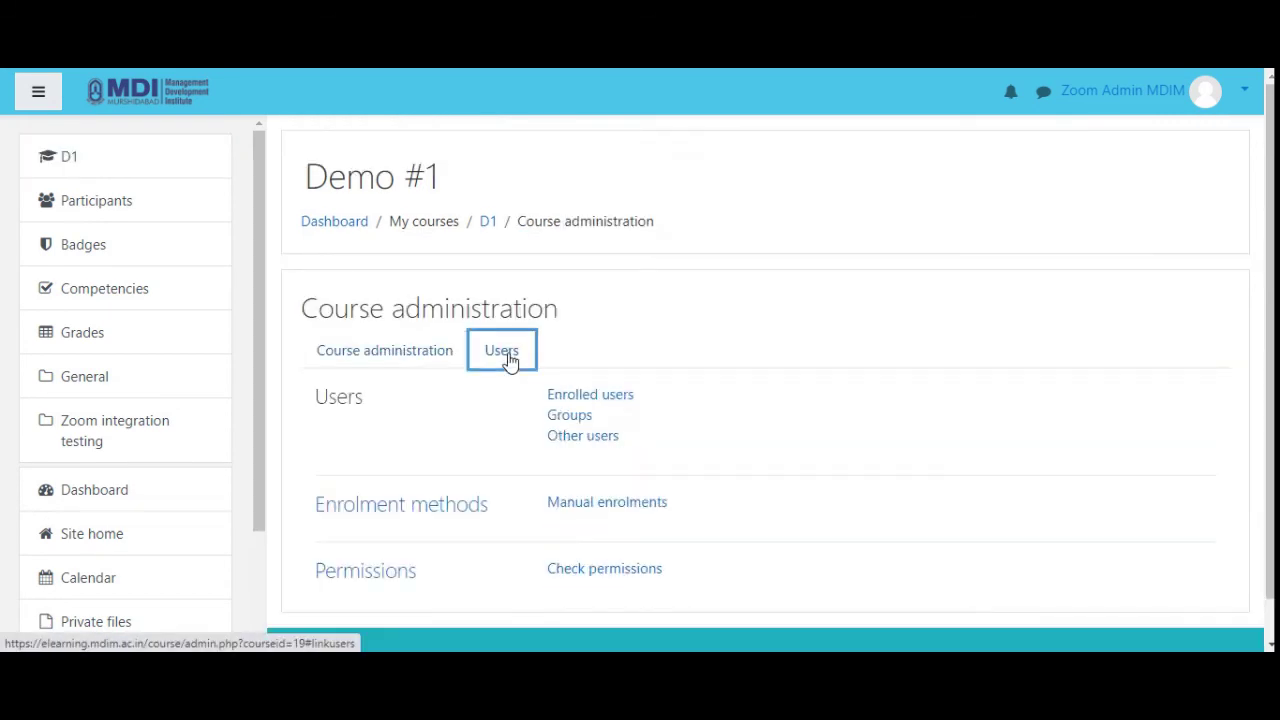
left_click(598, 400)
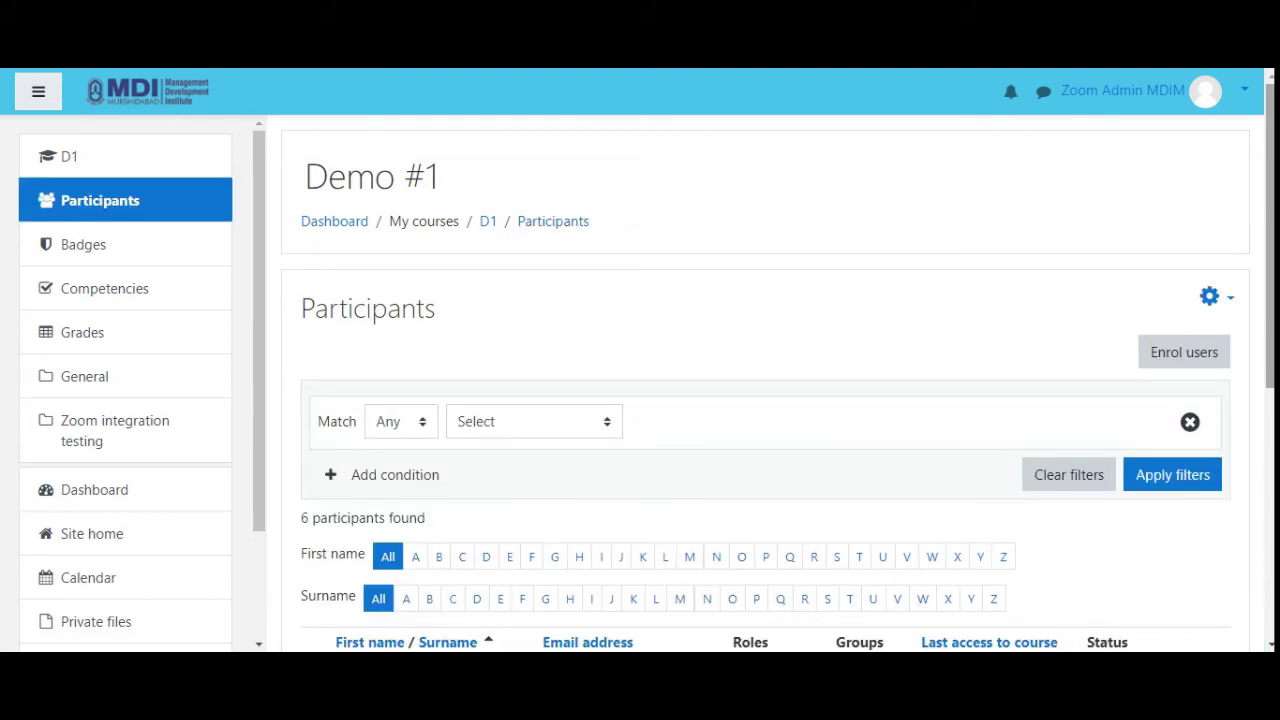
Tick the Zoom admin user's row in the six-person Participants table
scroll(765, 400, "down", 4)
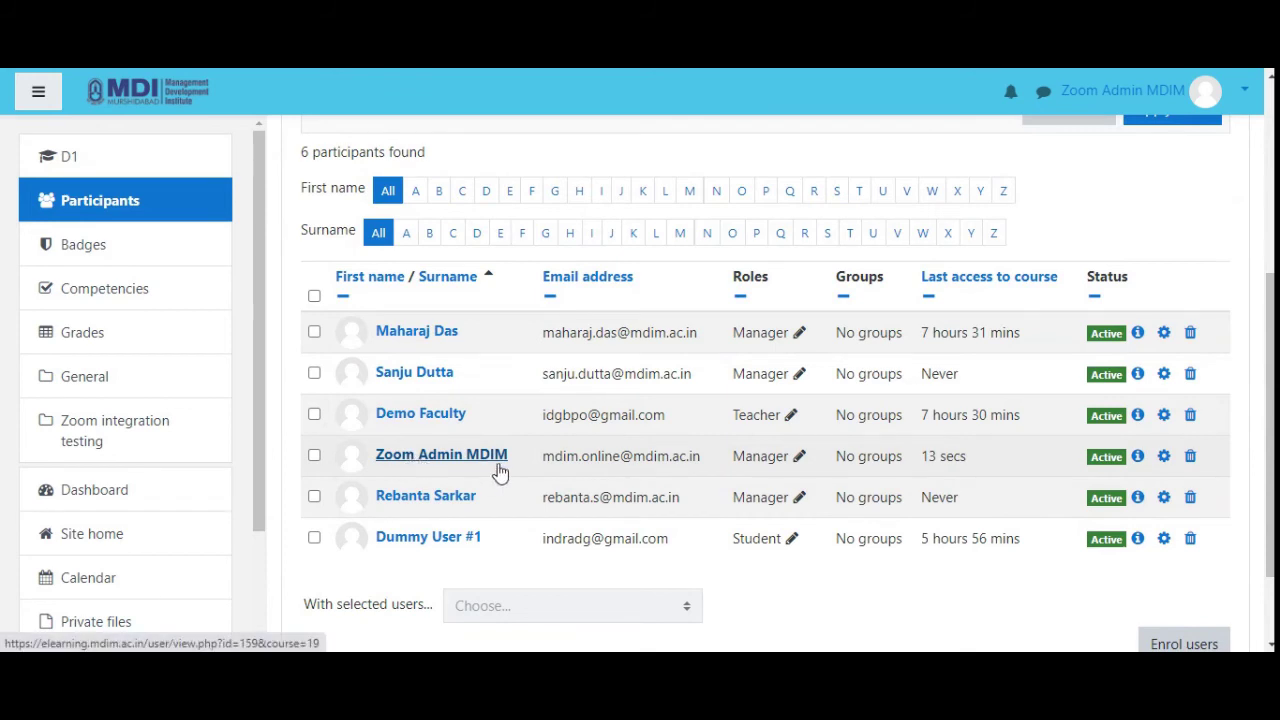
left_click(315, 457)
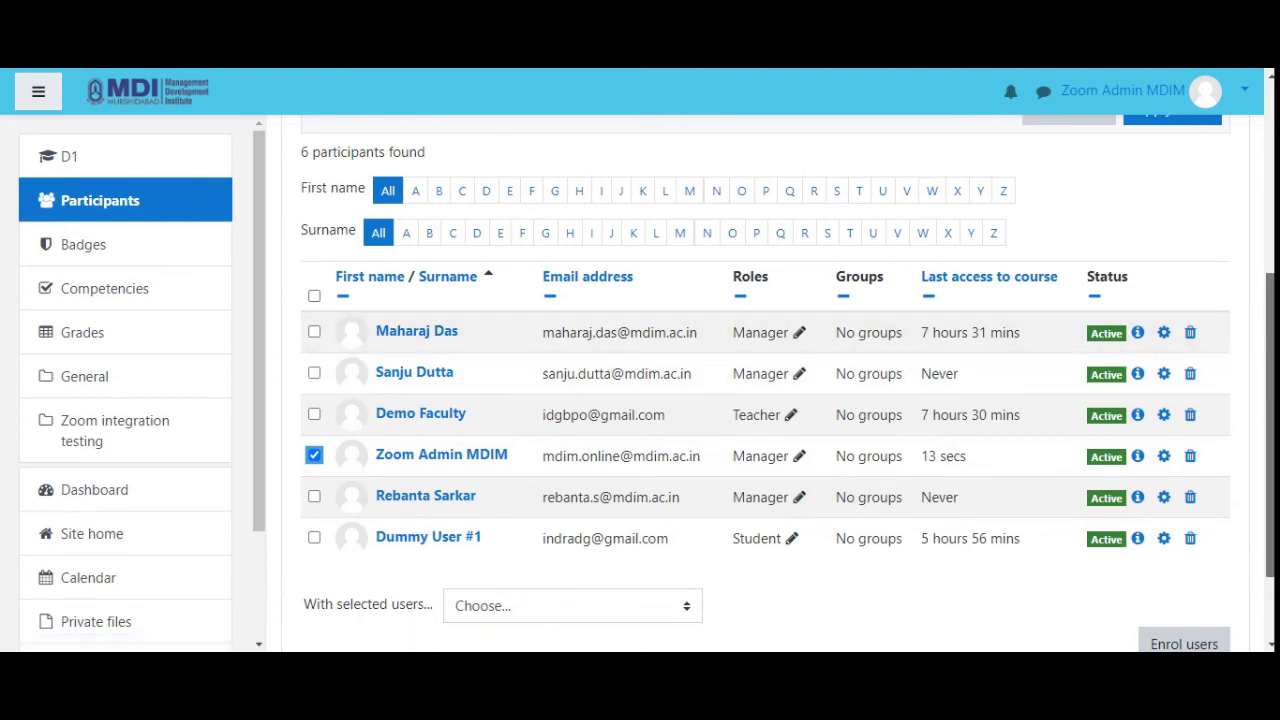
left_click_drag(1270, 420, 1270, 225)
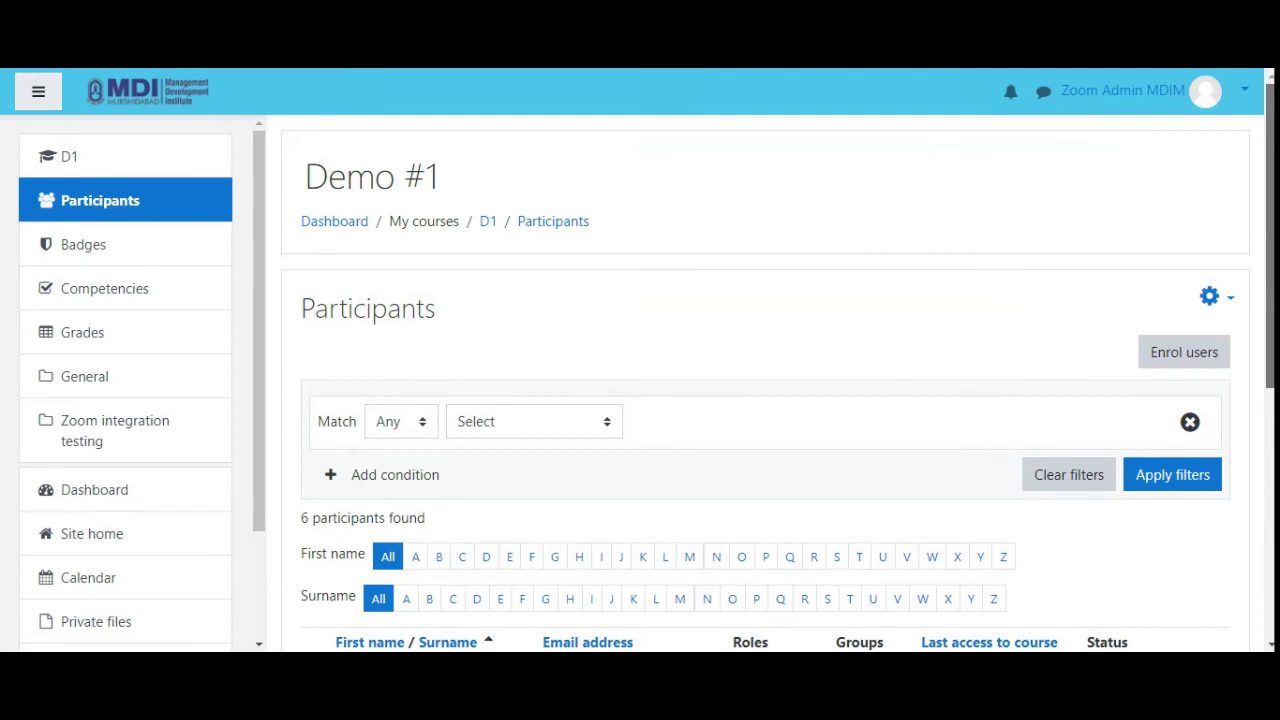
scroll(760, 400, "down", 3)
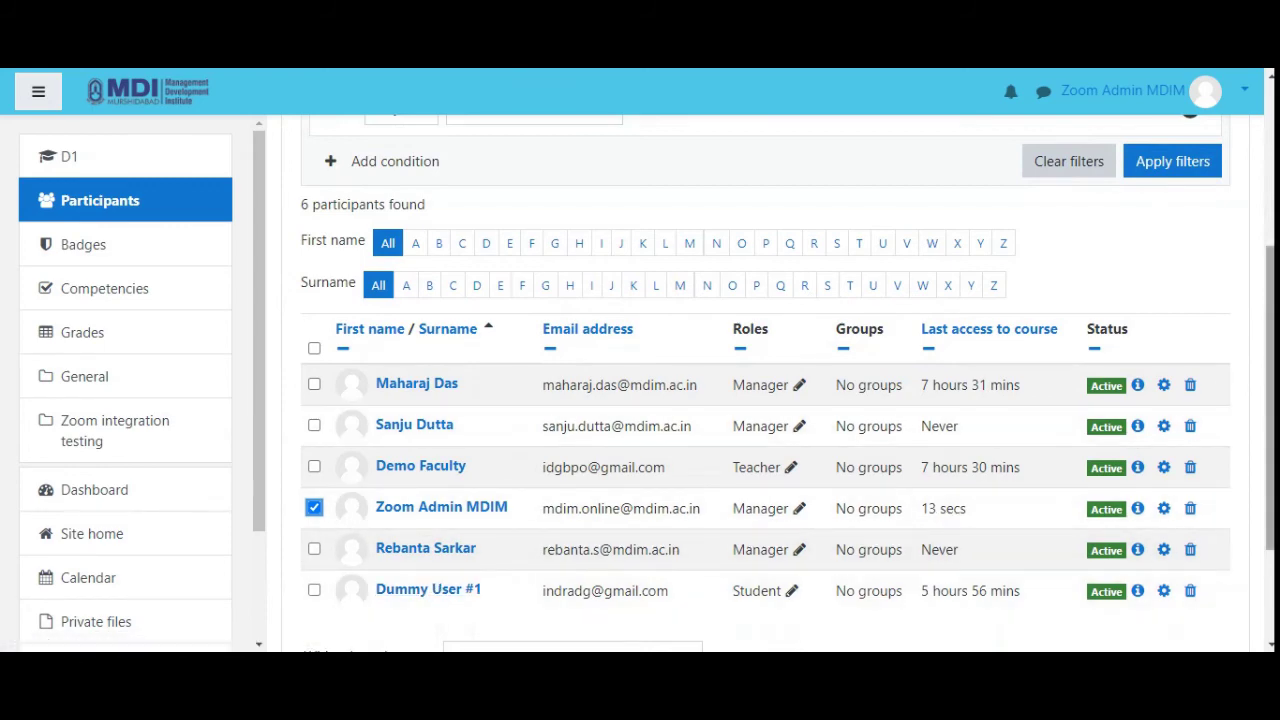
scroll(1270, 400, "up", 3)
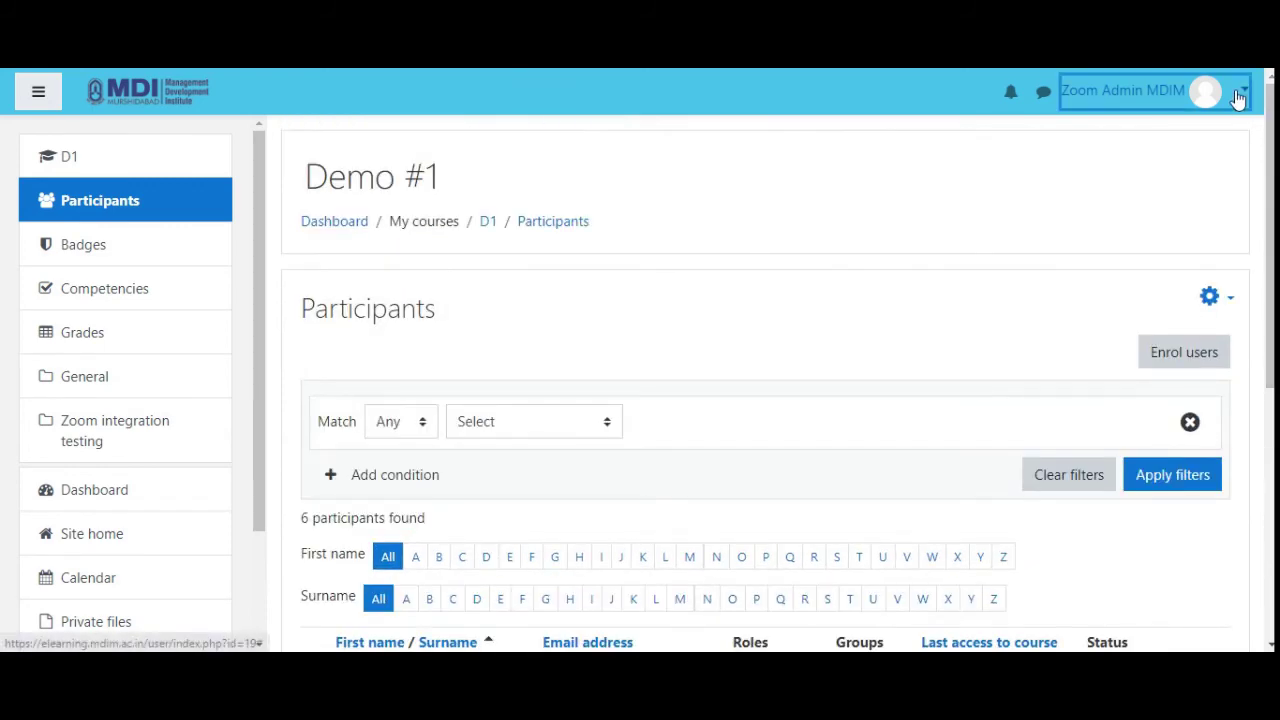
Log out of the Zoom admin account and log in with the saved dummy student credentials
left_click(1238, 97)
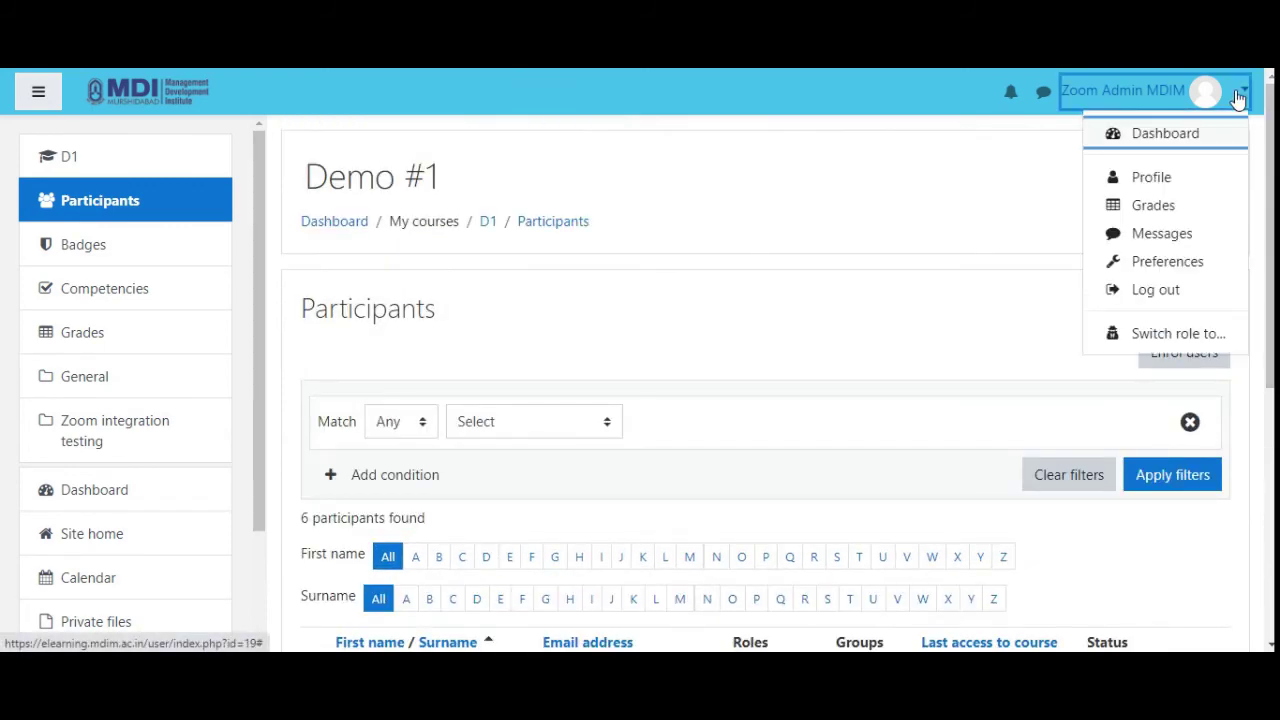
left_click(1155, 292)
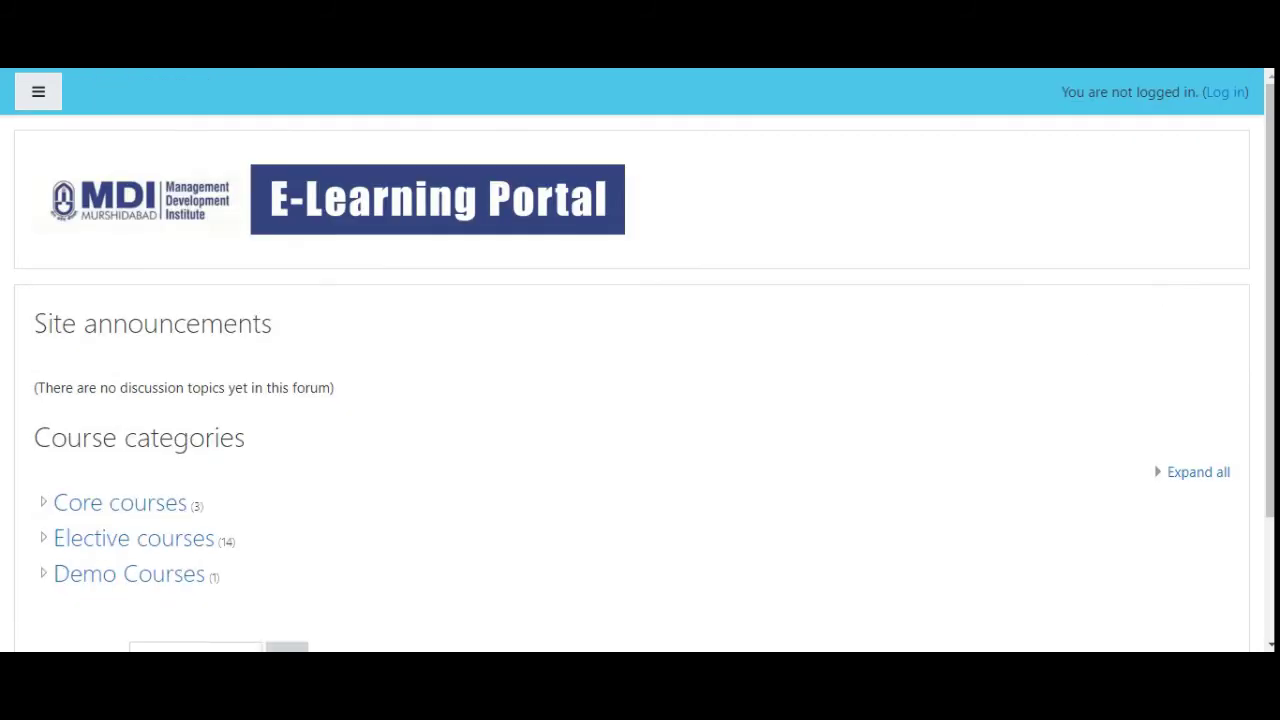
left_click(1230, 93)
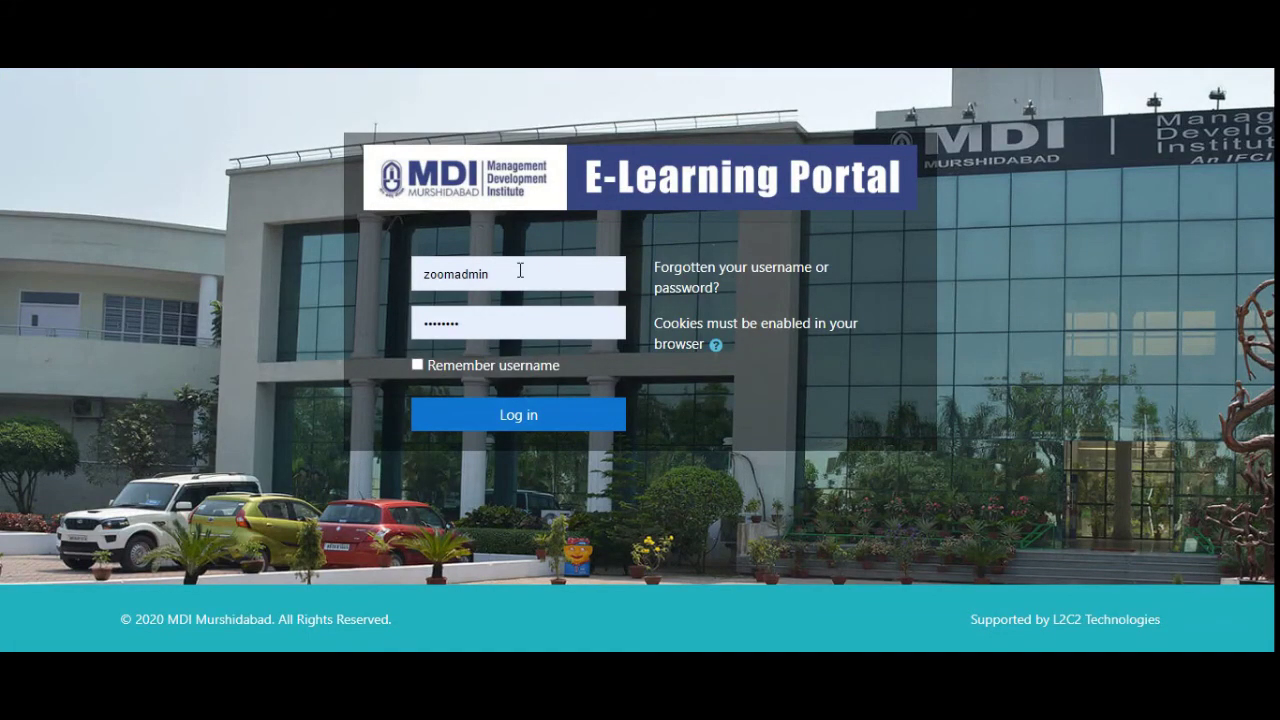
double_click(520, 270)
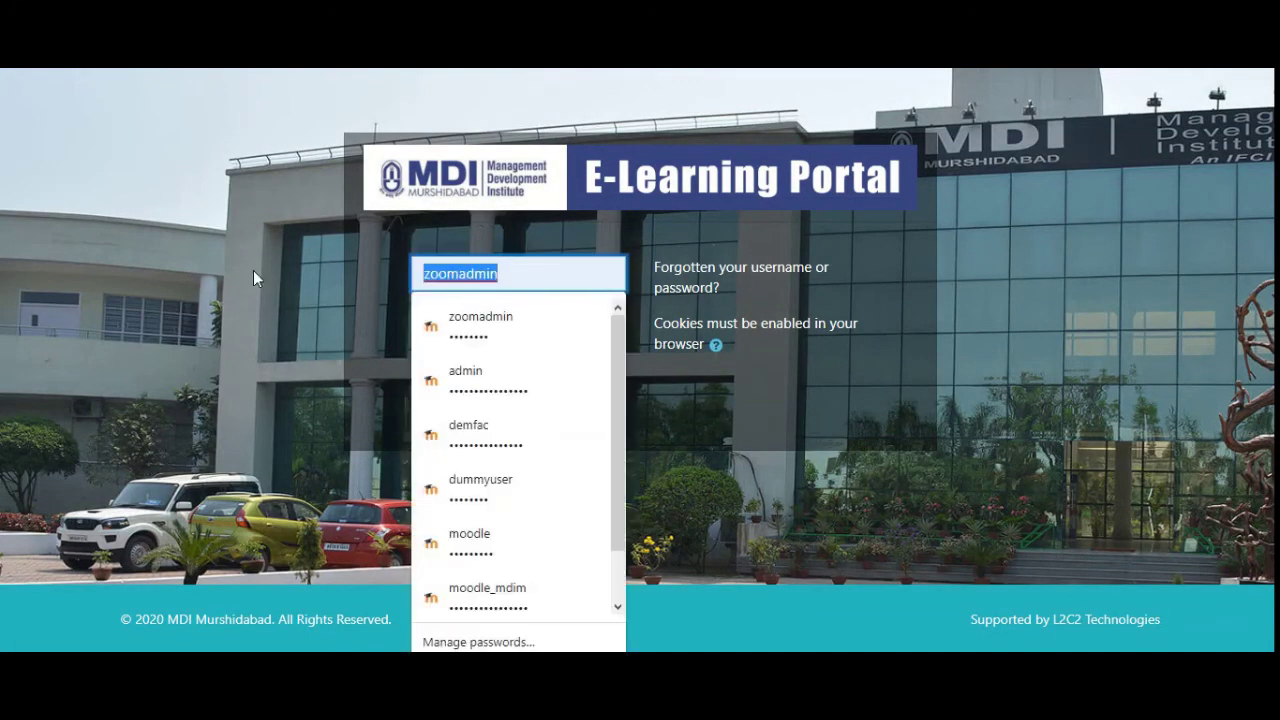
key("BackSpace")
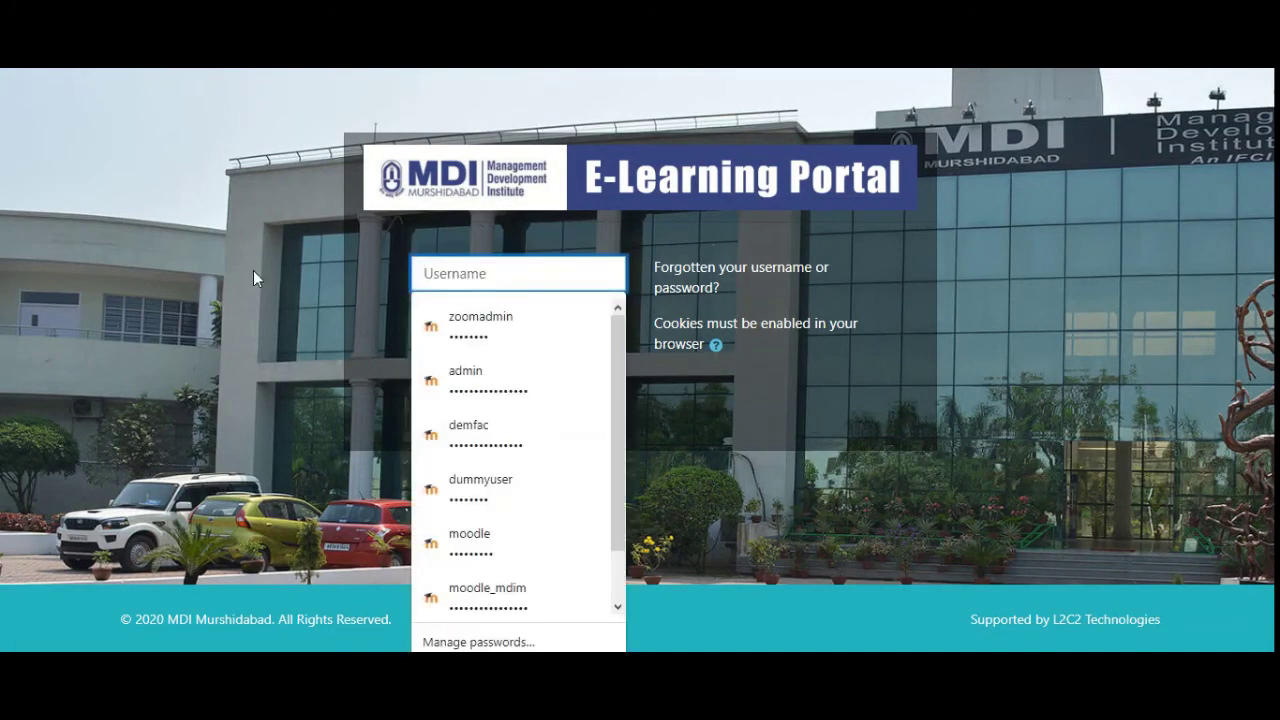
type("dumm")
key("Down")
key("Return")
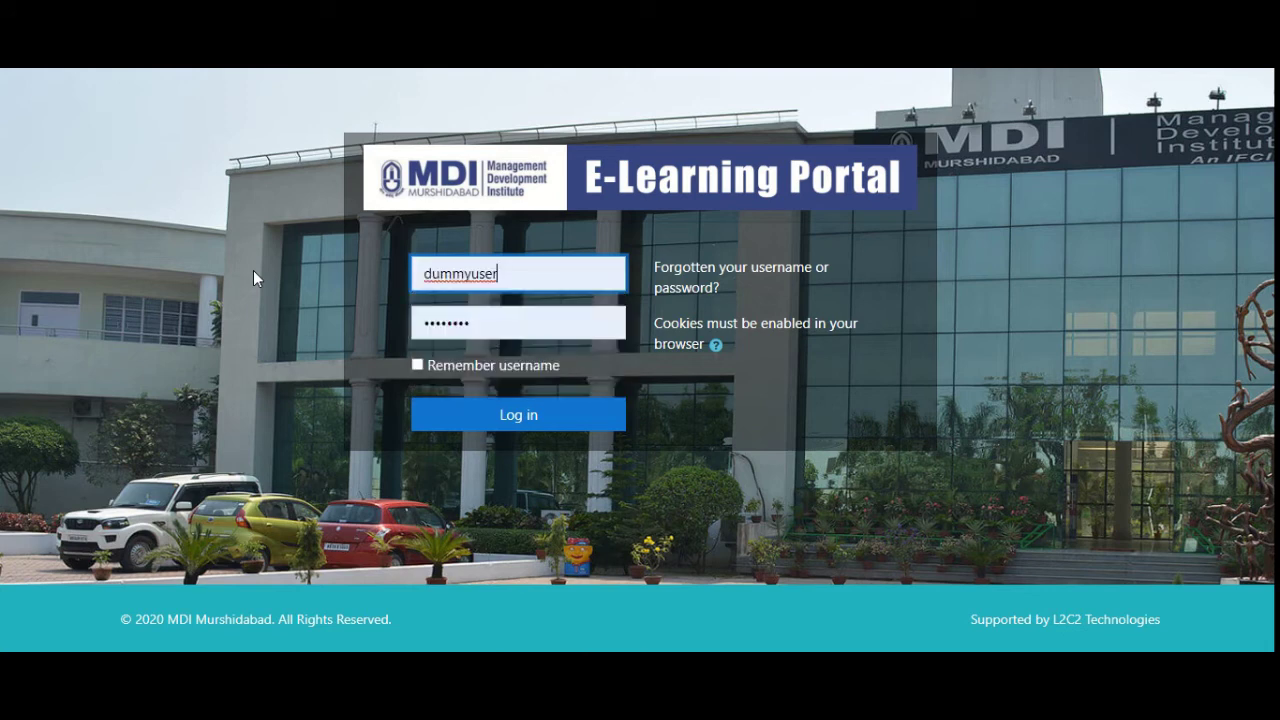
left_click(506, 423)
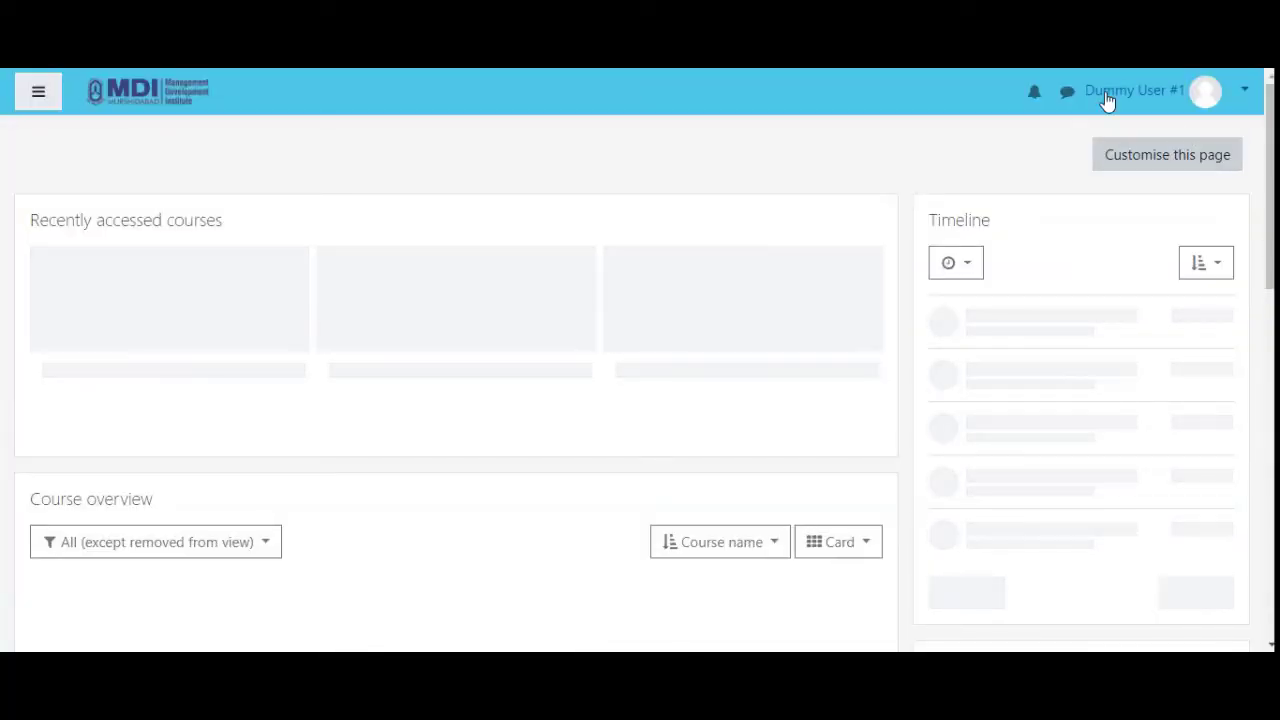
From the student Dashboard, open the Demo #1 course
scroll(640, 380, "down", 1)
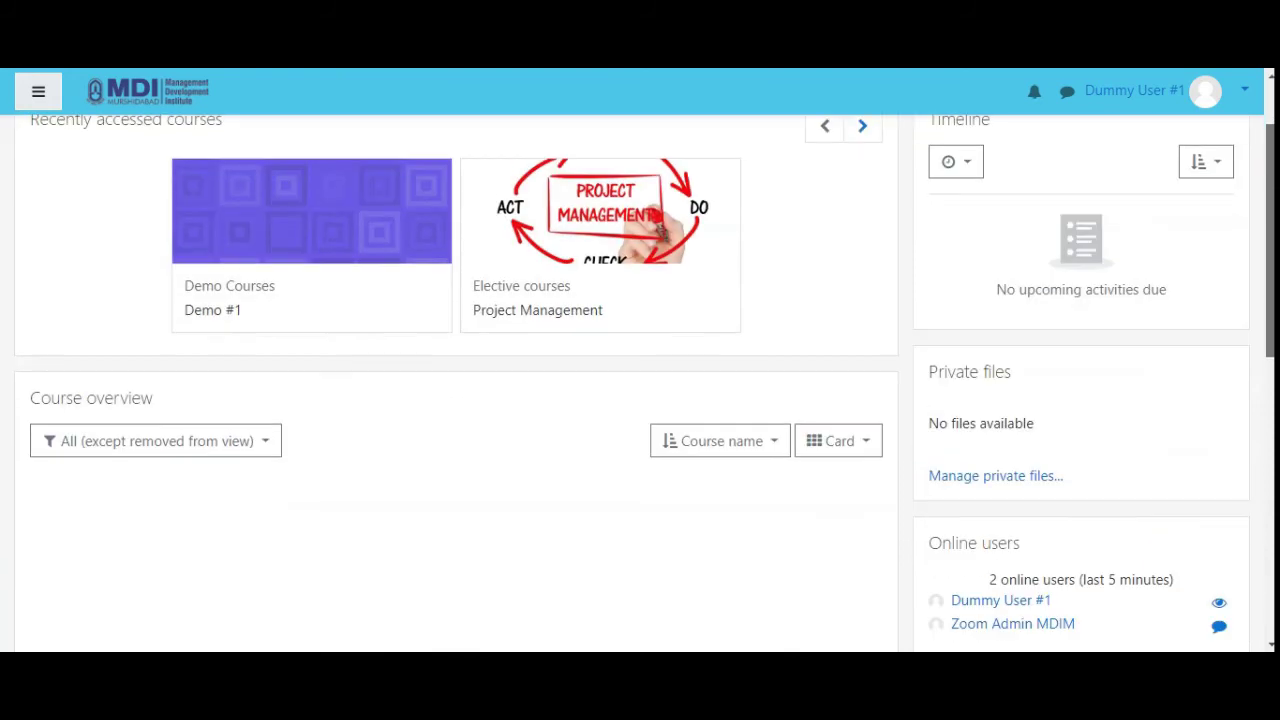
scroll(640, 380, "up", 1)
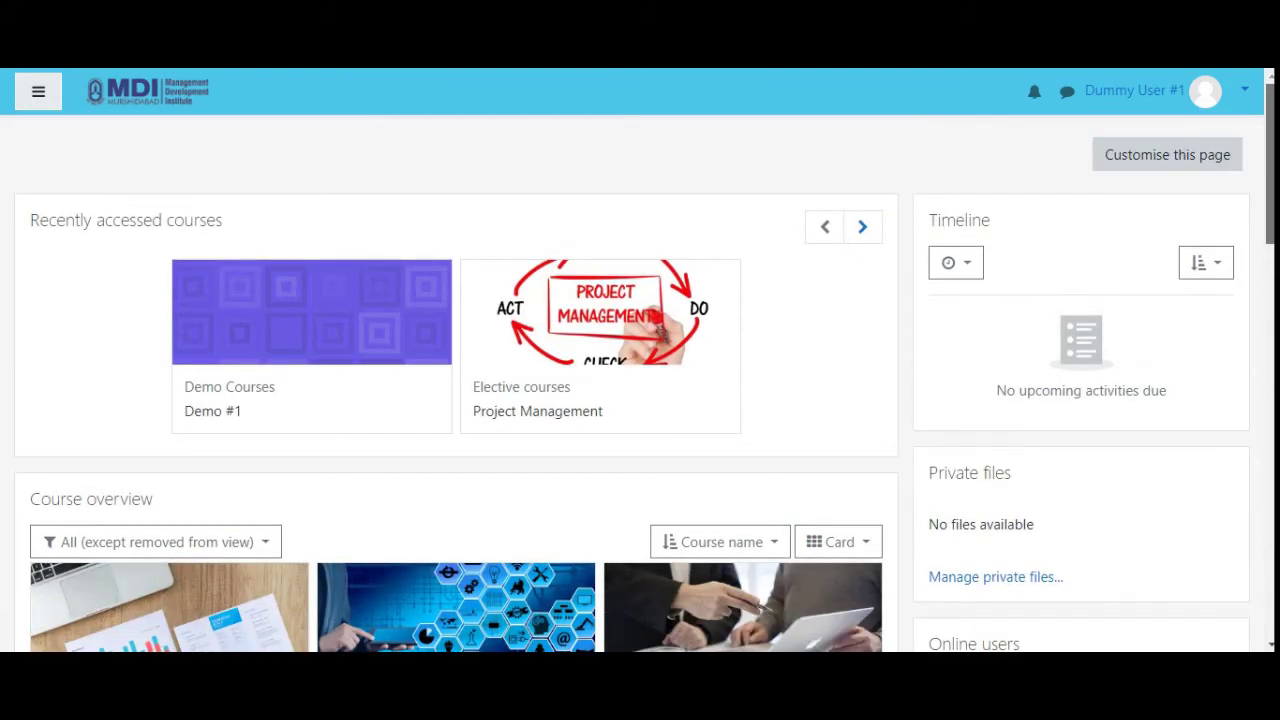
scroll(1271, 220, "down", 4)
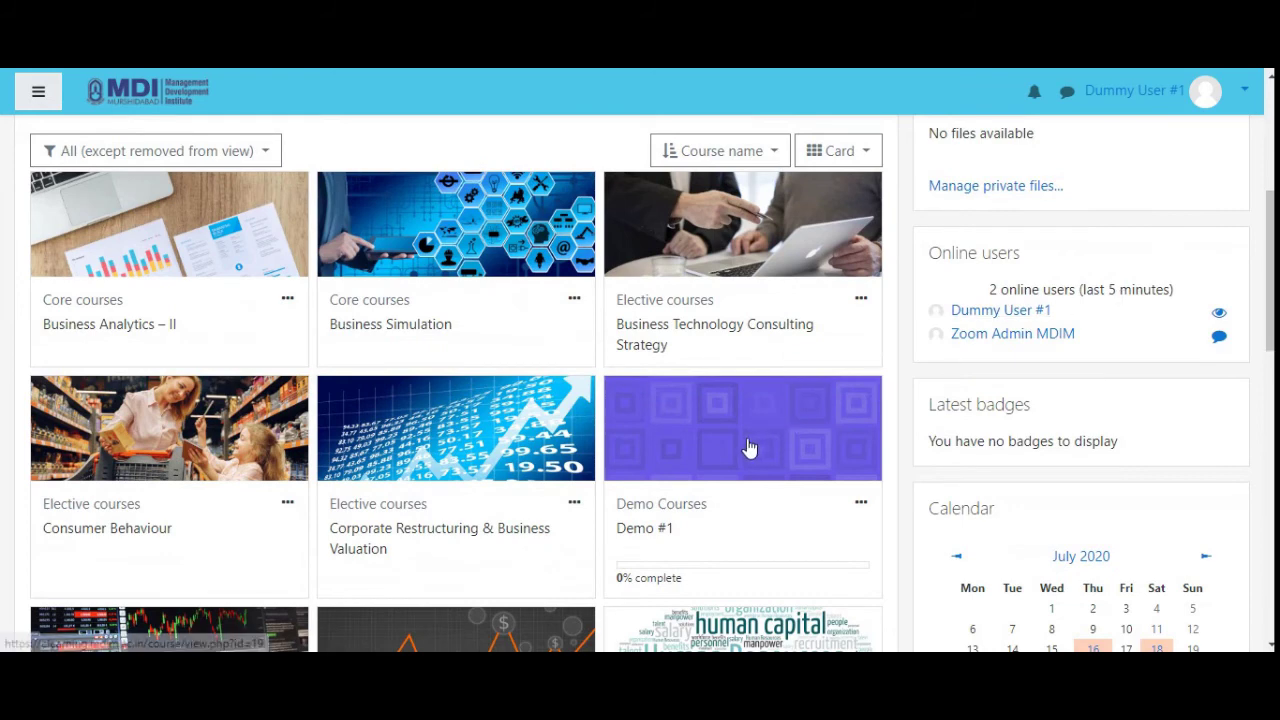
left_click(747, 445)
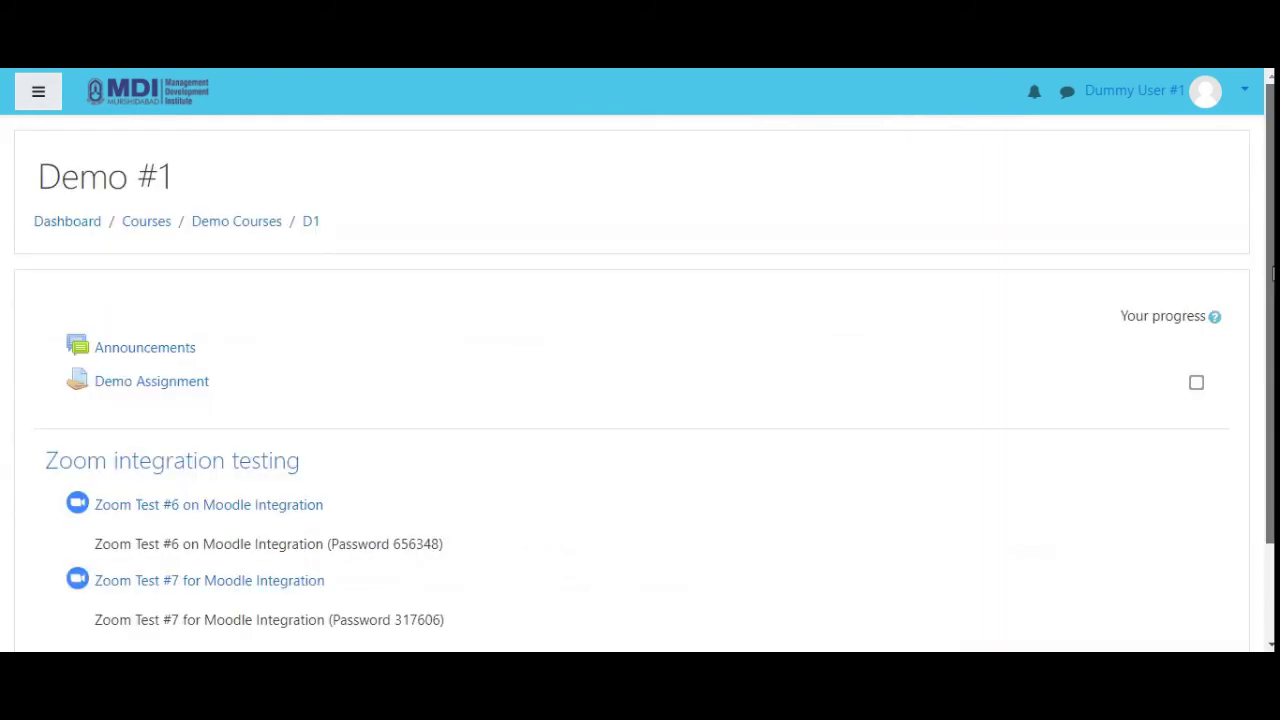
Open Zoom Test #7 for Moodle Integration and scroll to its In progress status
scroll(510, 458, "down", 2)
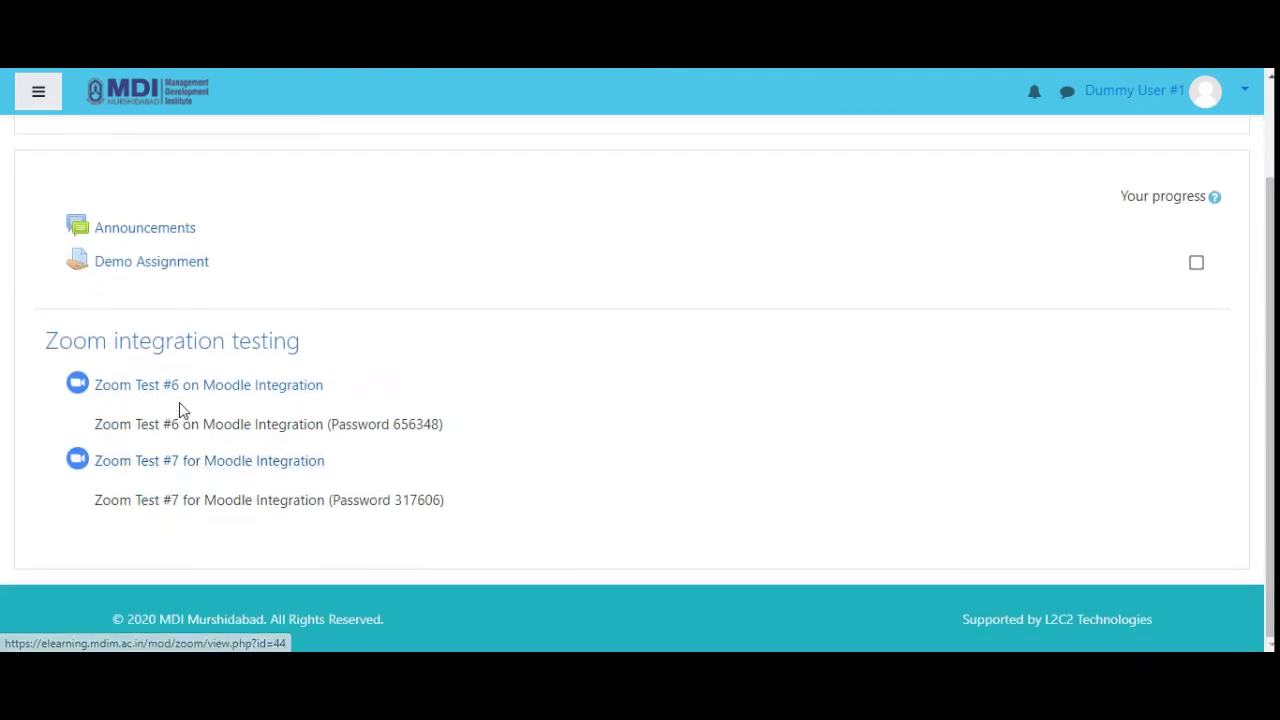
left_click(193, 466)
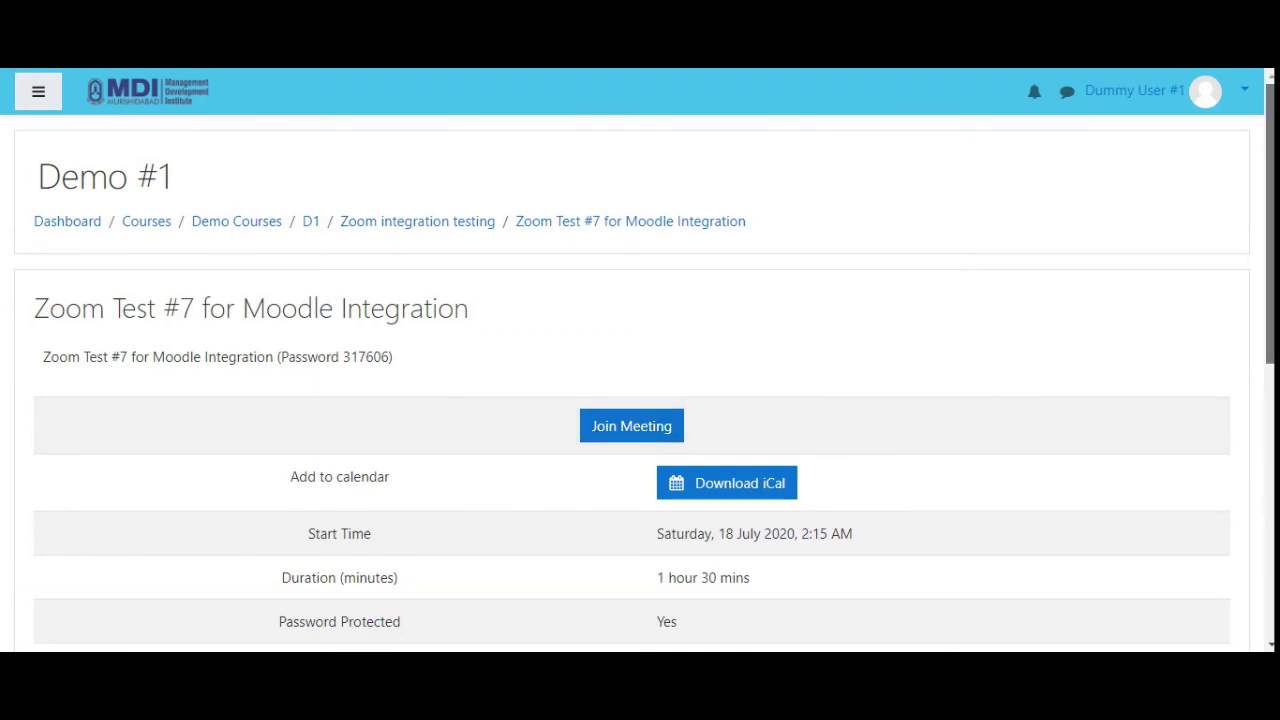
scroll(645, 368, "down", 1)
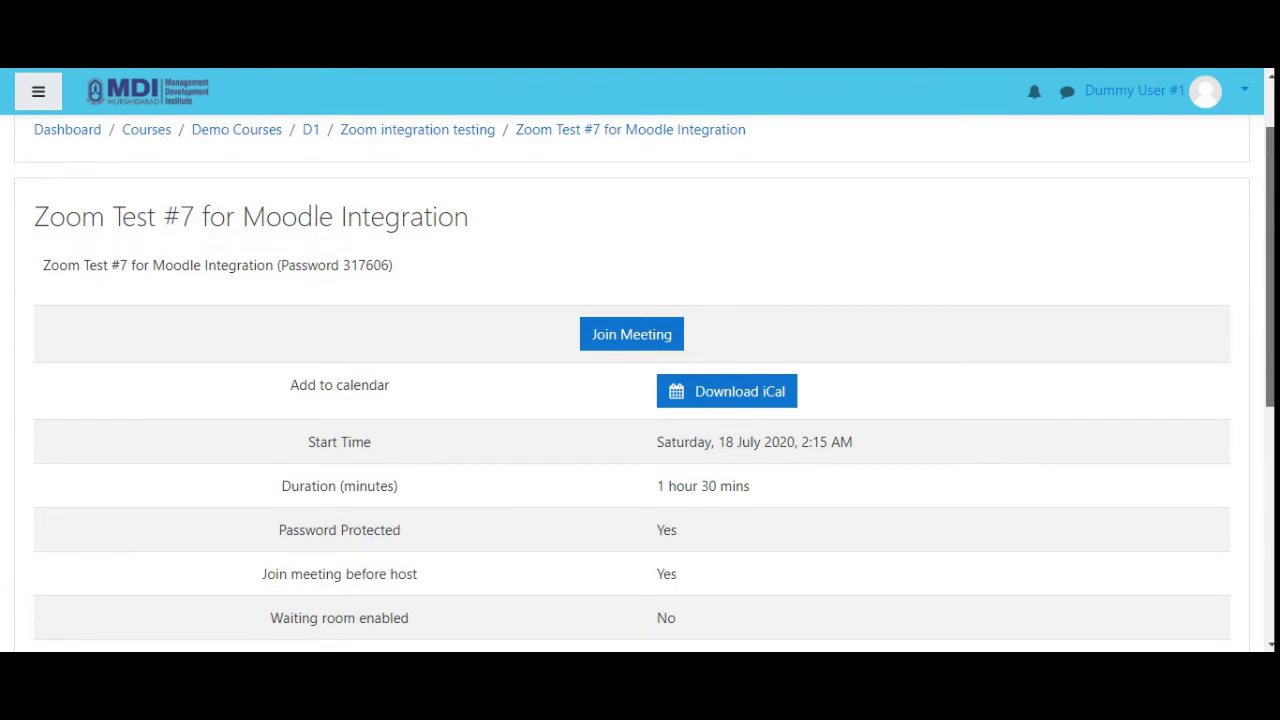
scroll(645, 385, "down", 3)
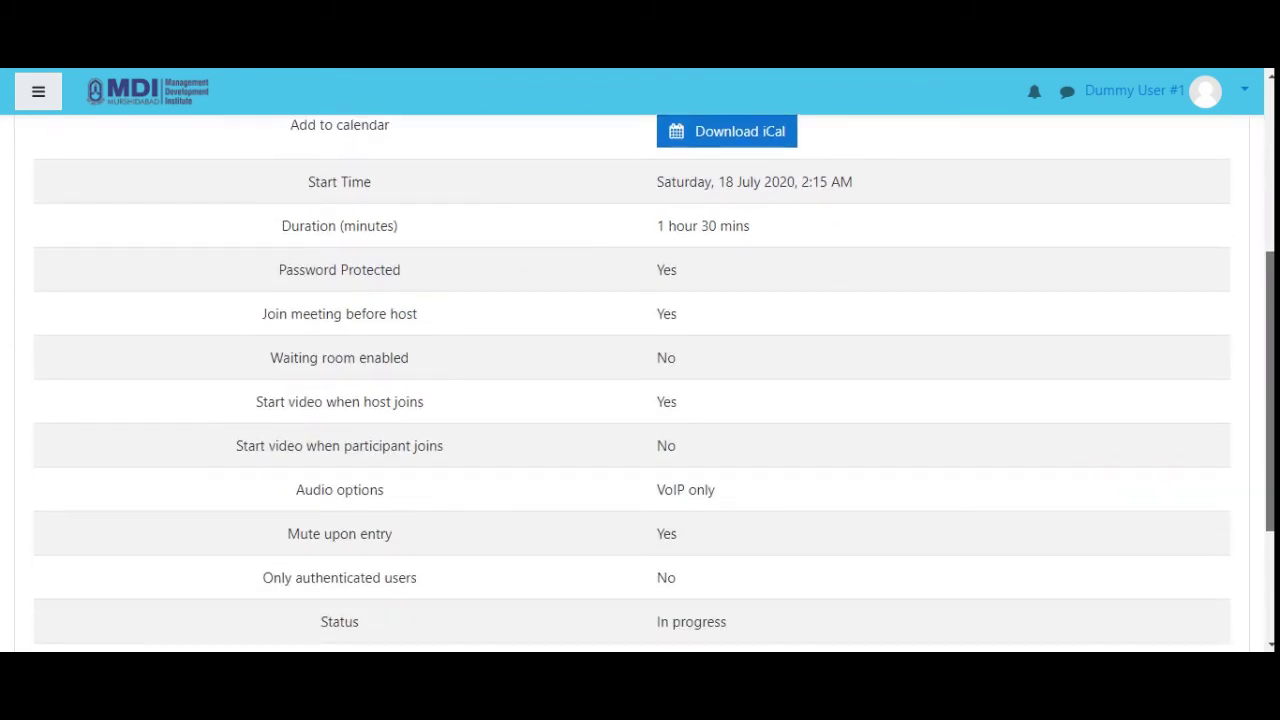
left_click_drag(1273, 452, 1273, 286)
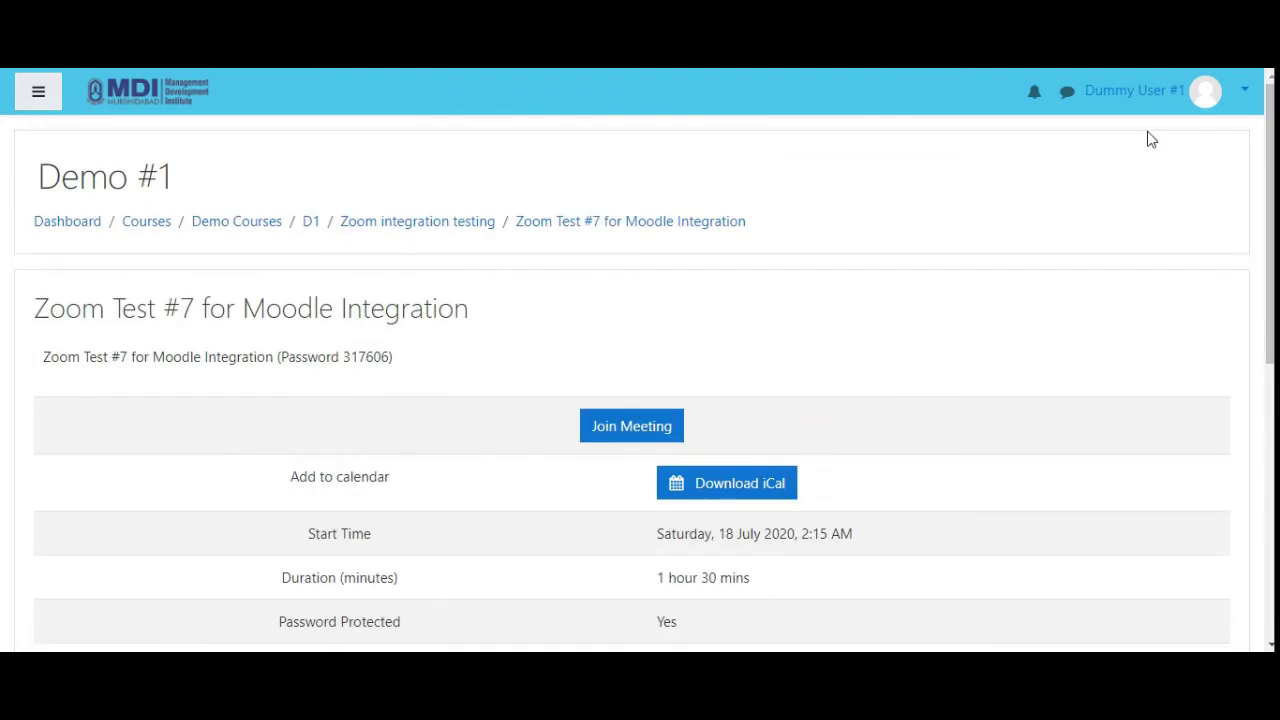
Log out of the student account and sign in as 'admin' using the saved password
left_click(1246, 92)
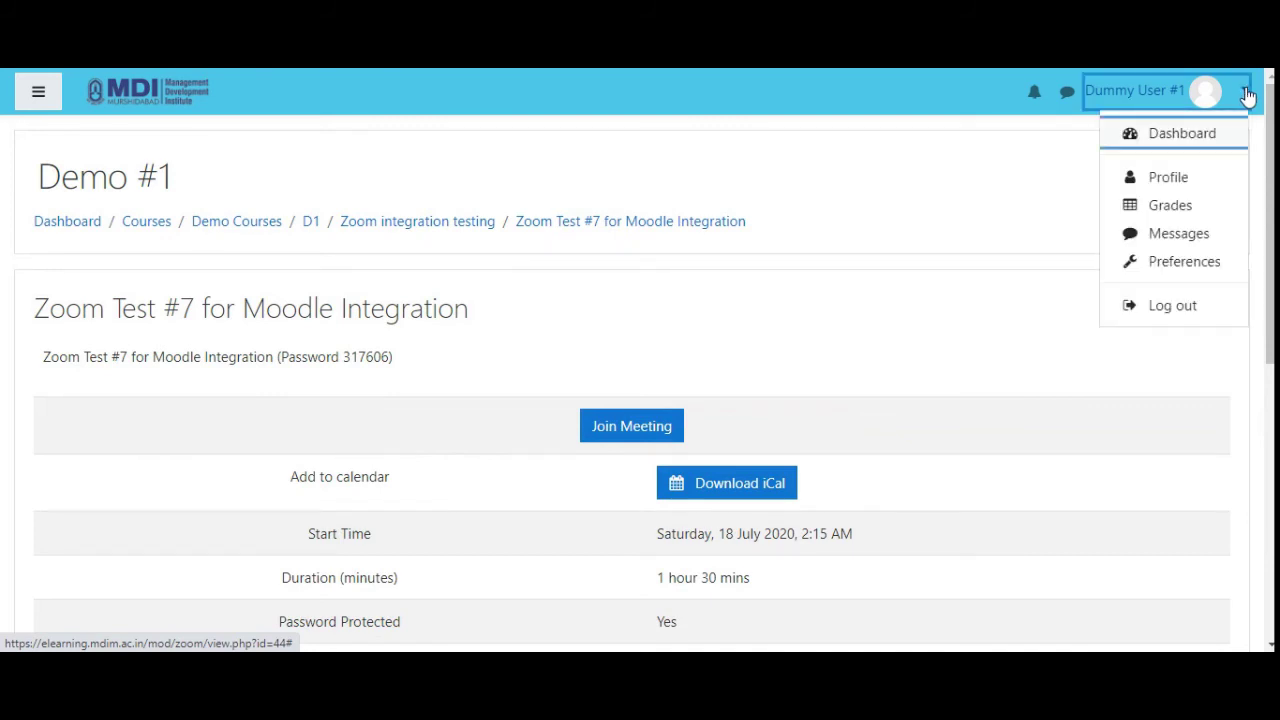
left_click(1150, 307)
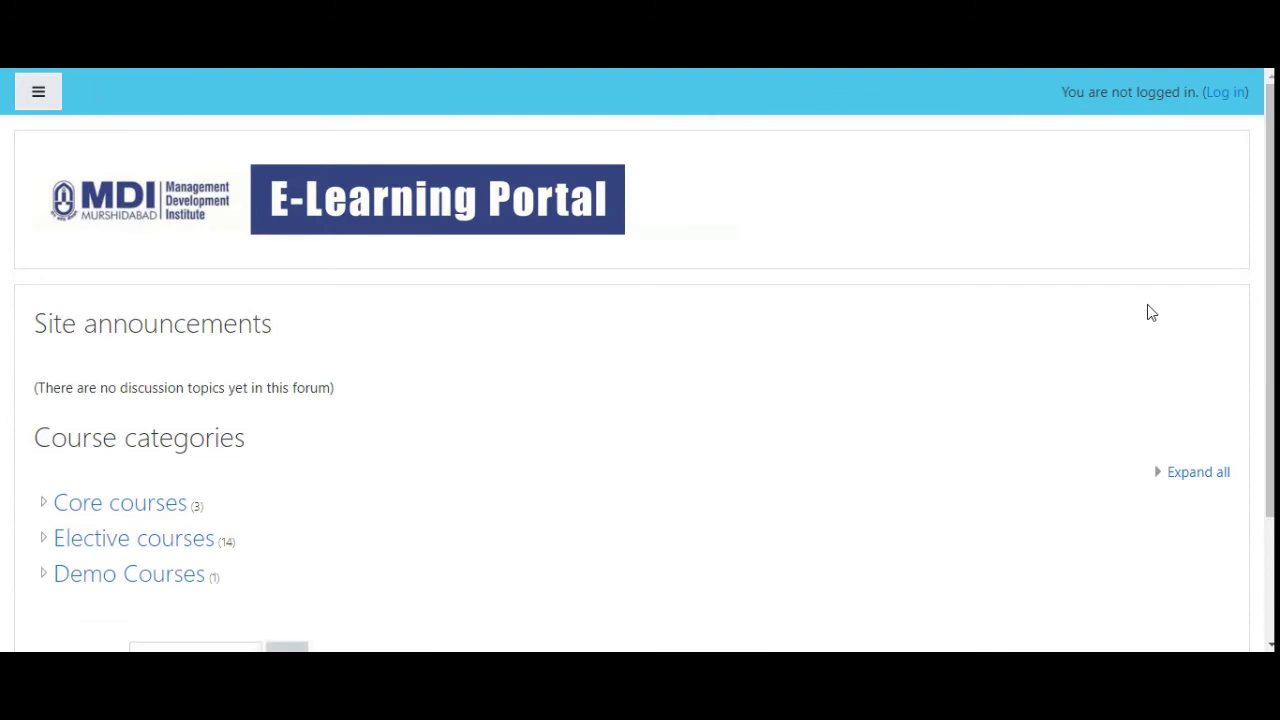
left_click(1227, 102)
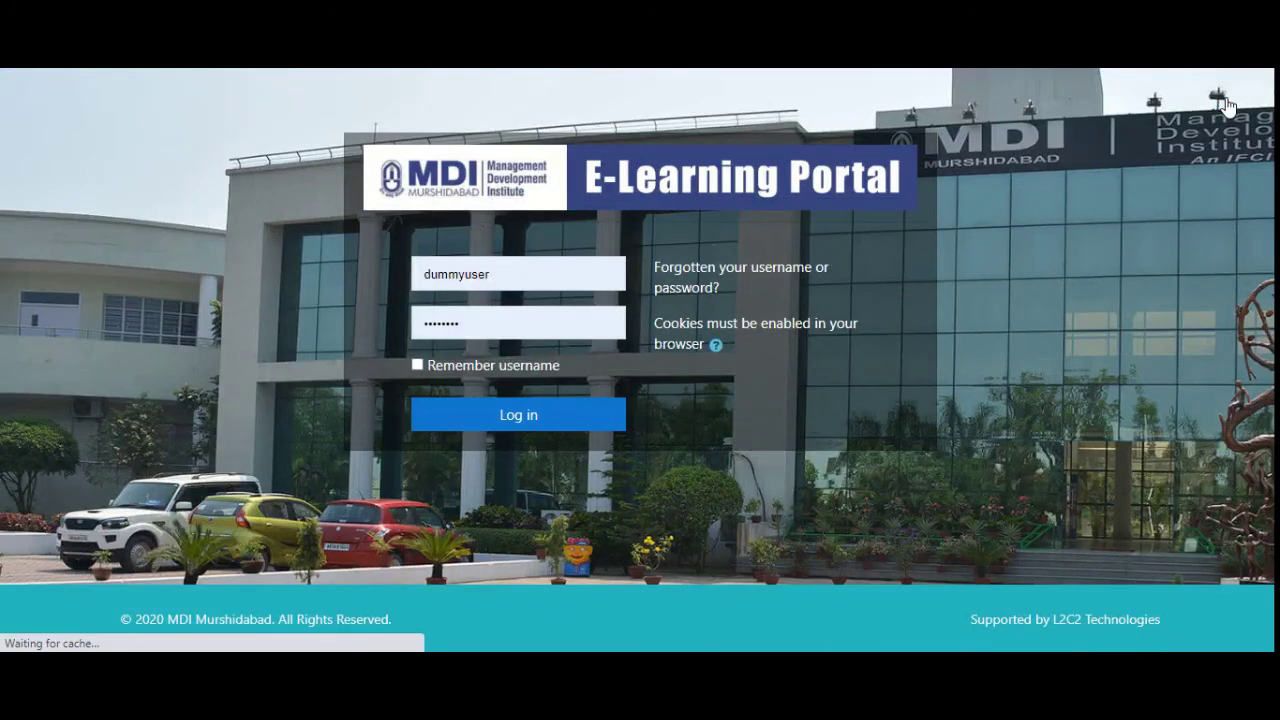
double_click(460, 273)
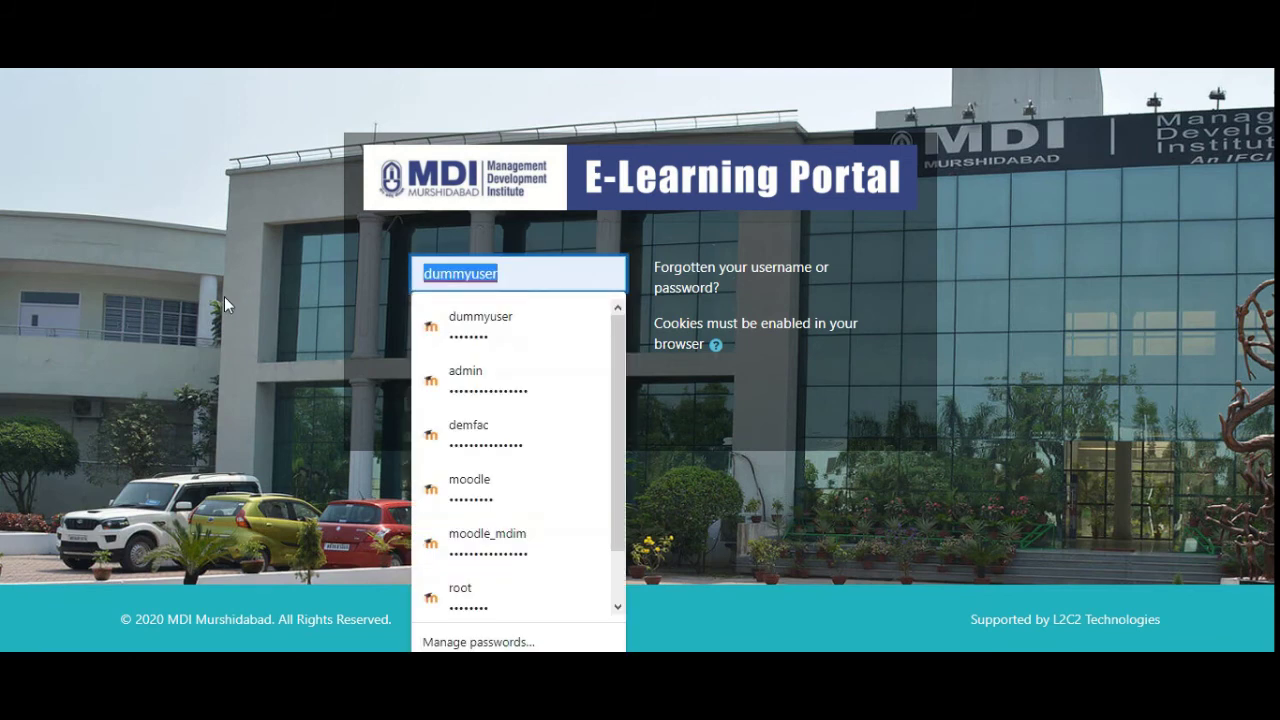
type("admin")
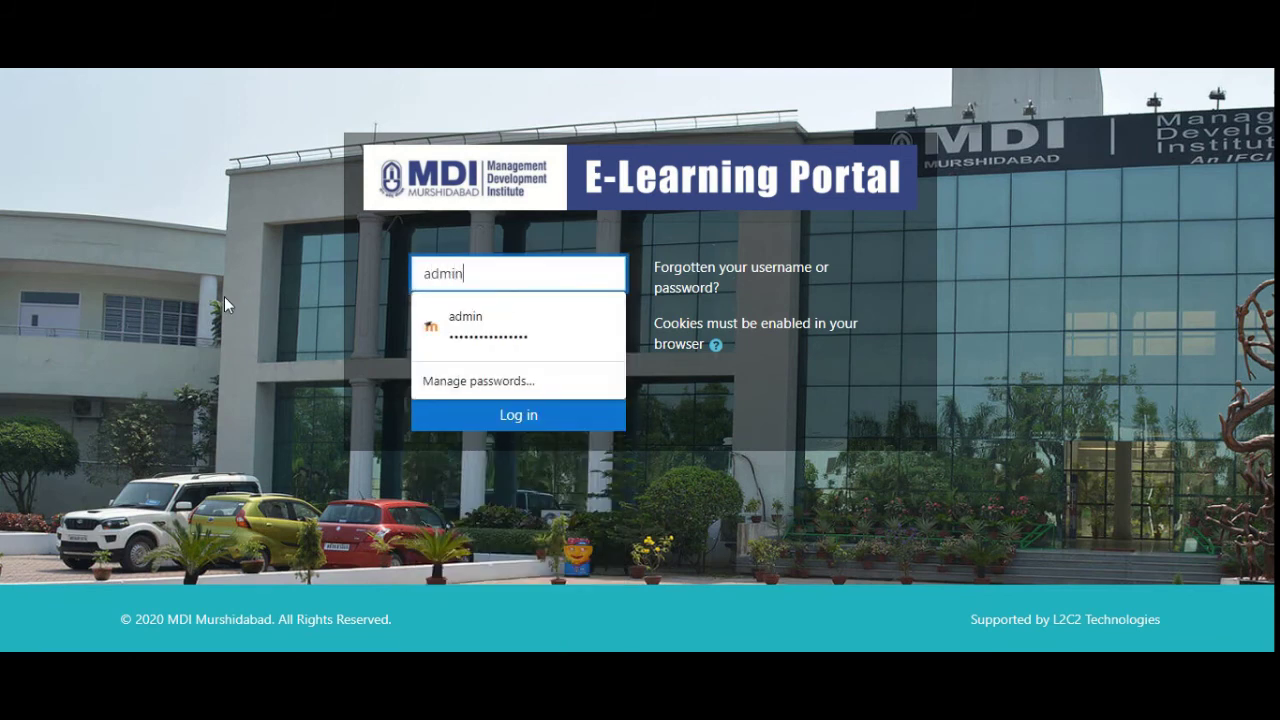
left_click(487, 318)
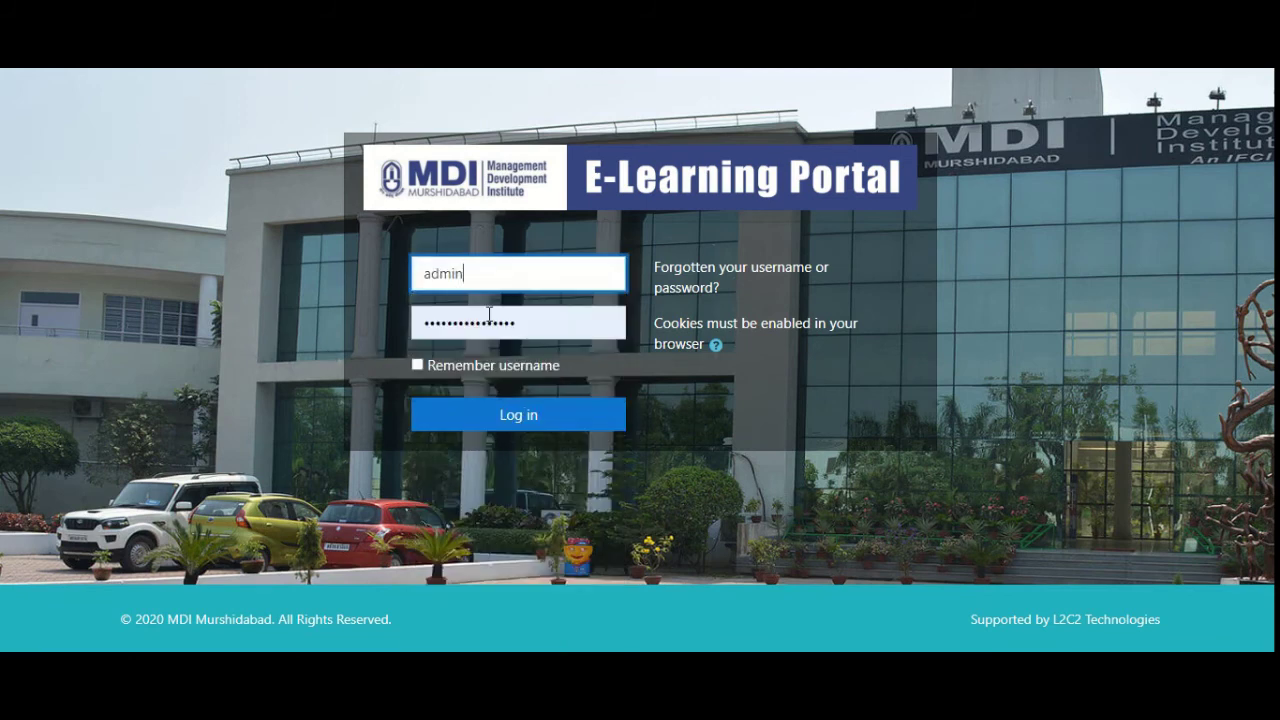
left_click(512, 413)
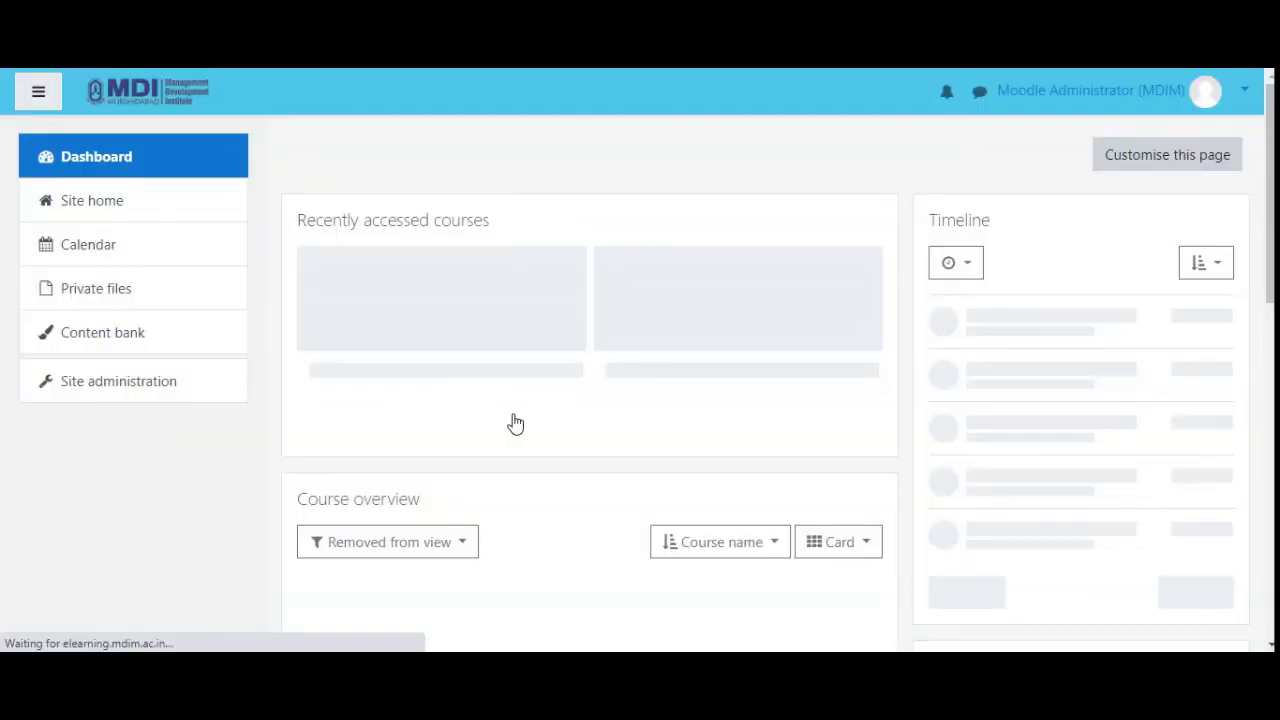
Go from Site administration's Users section to Browse list of users
left_click(143, 380)
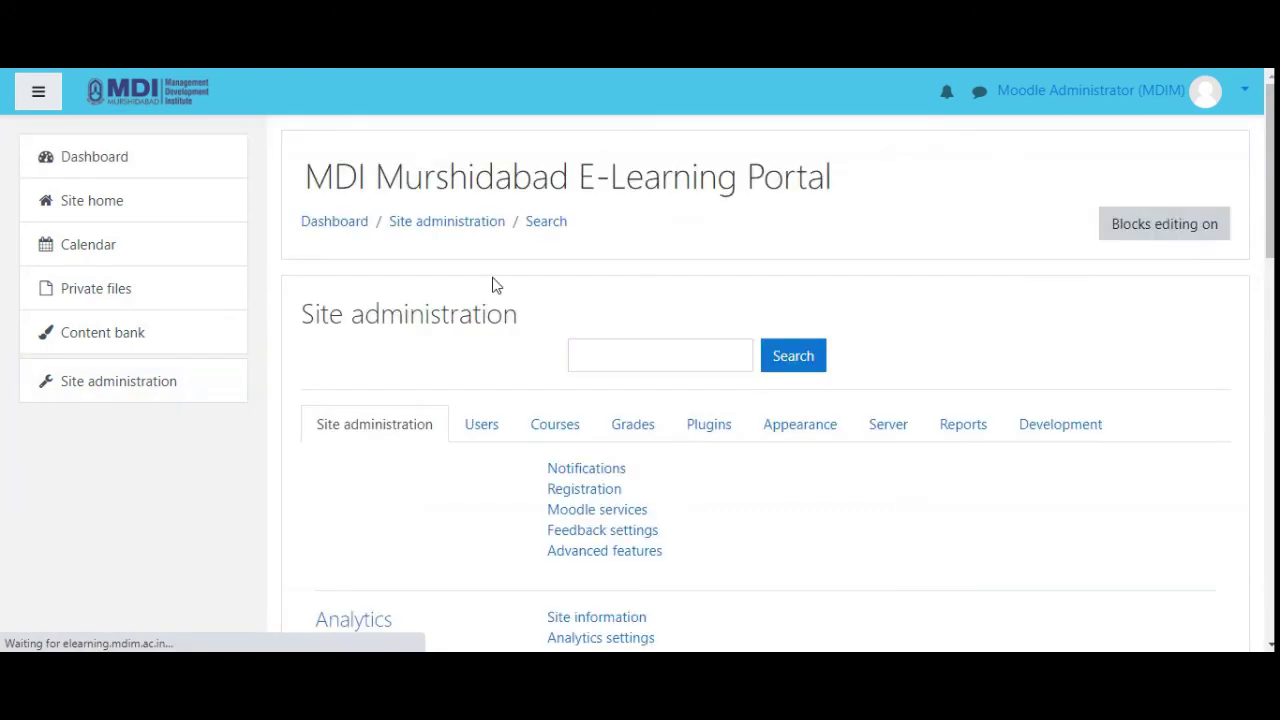
left_click(478, 428)
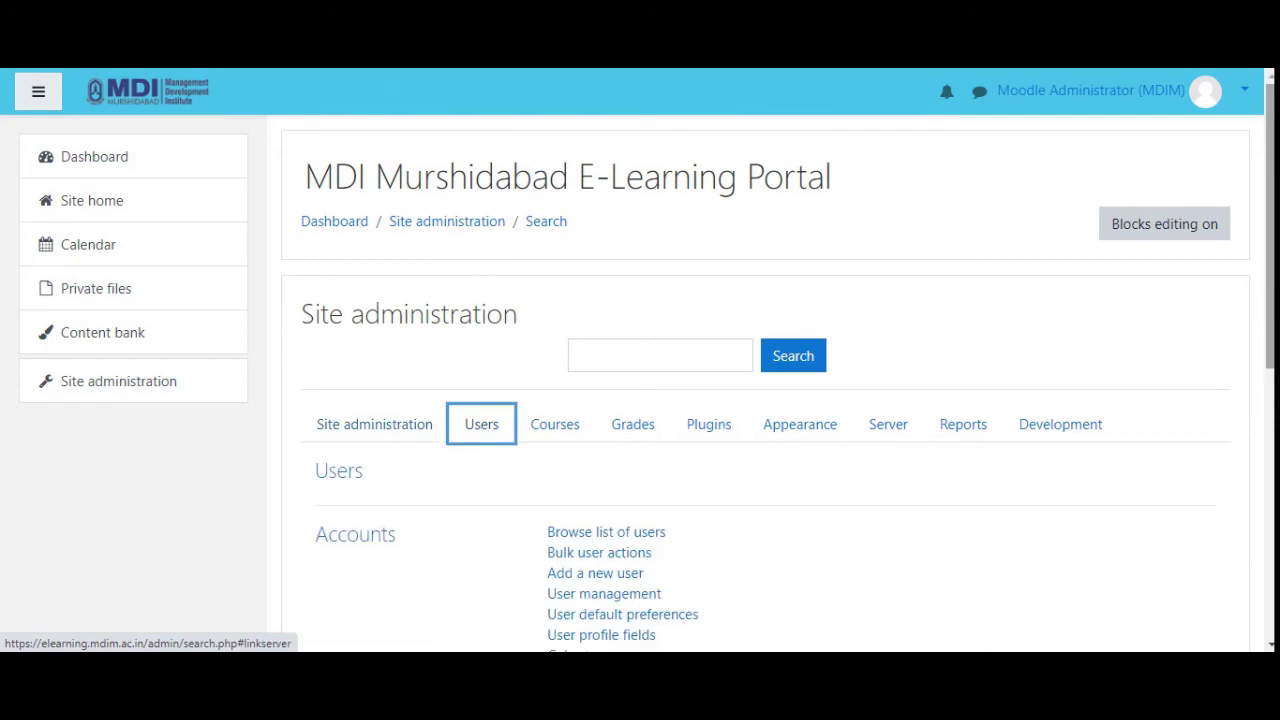
scroll(629, 270, "down", 2)
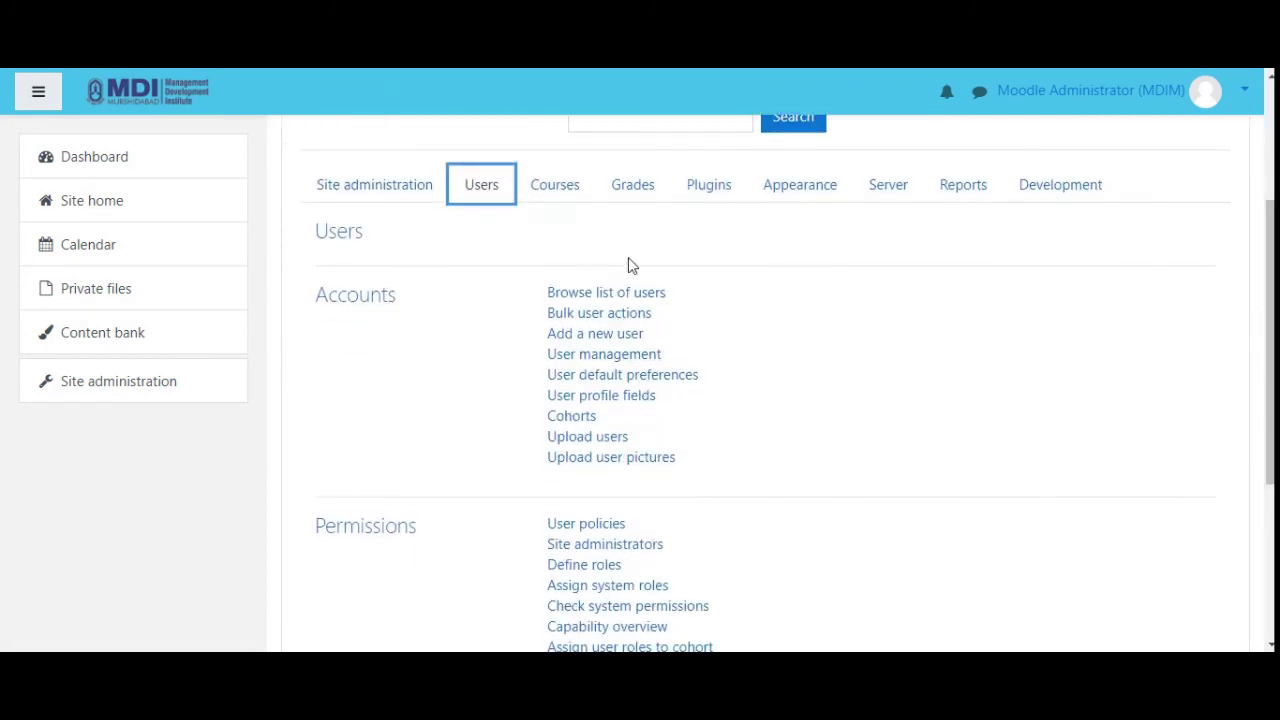
left_click(629, 293)
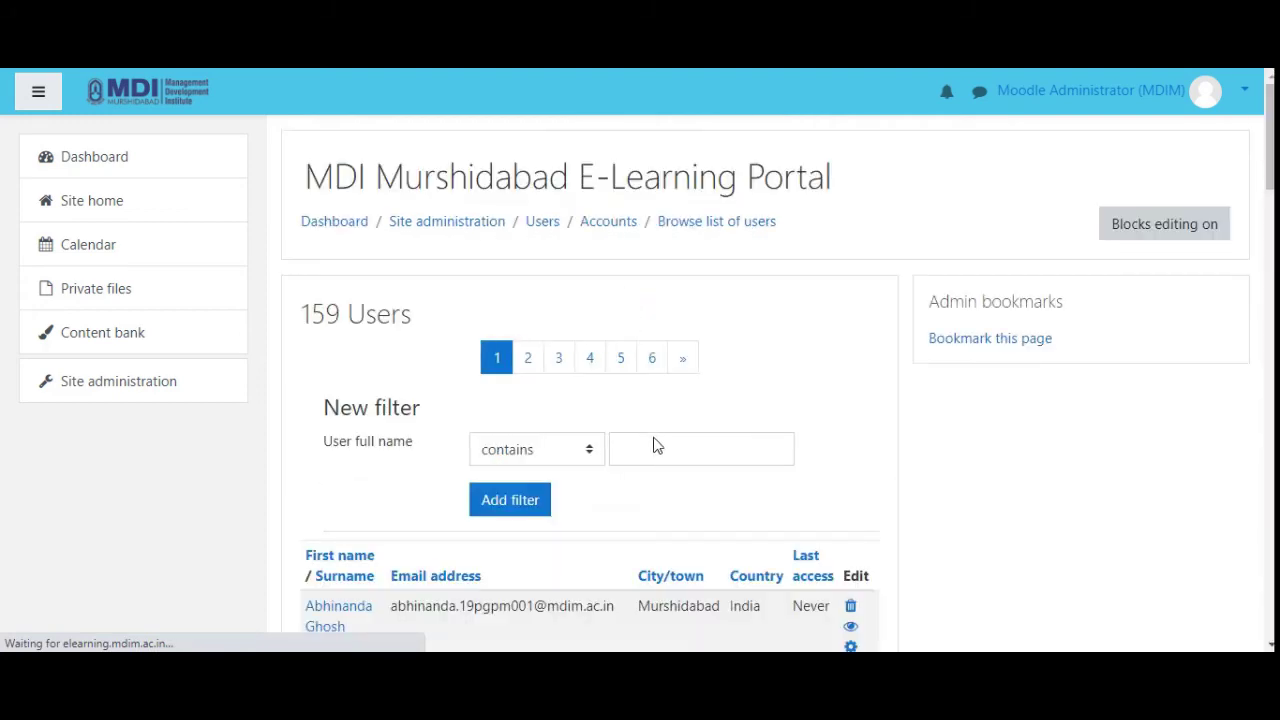
Filter the 159 users by the student's full name and scroll to the single match
left_click(655, 450)
type("Mh")
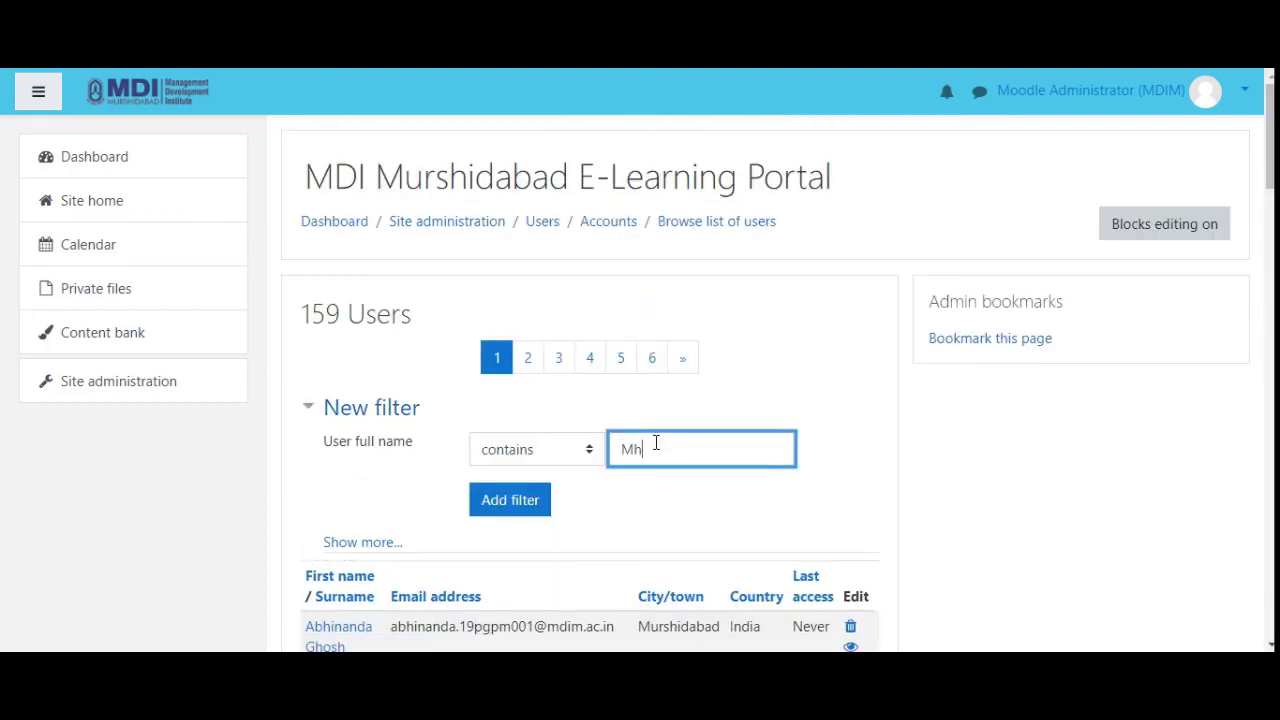
type("ahes")
key("BackSpace")
key("BackSpace")
type("araj")
key("Return")
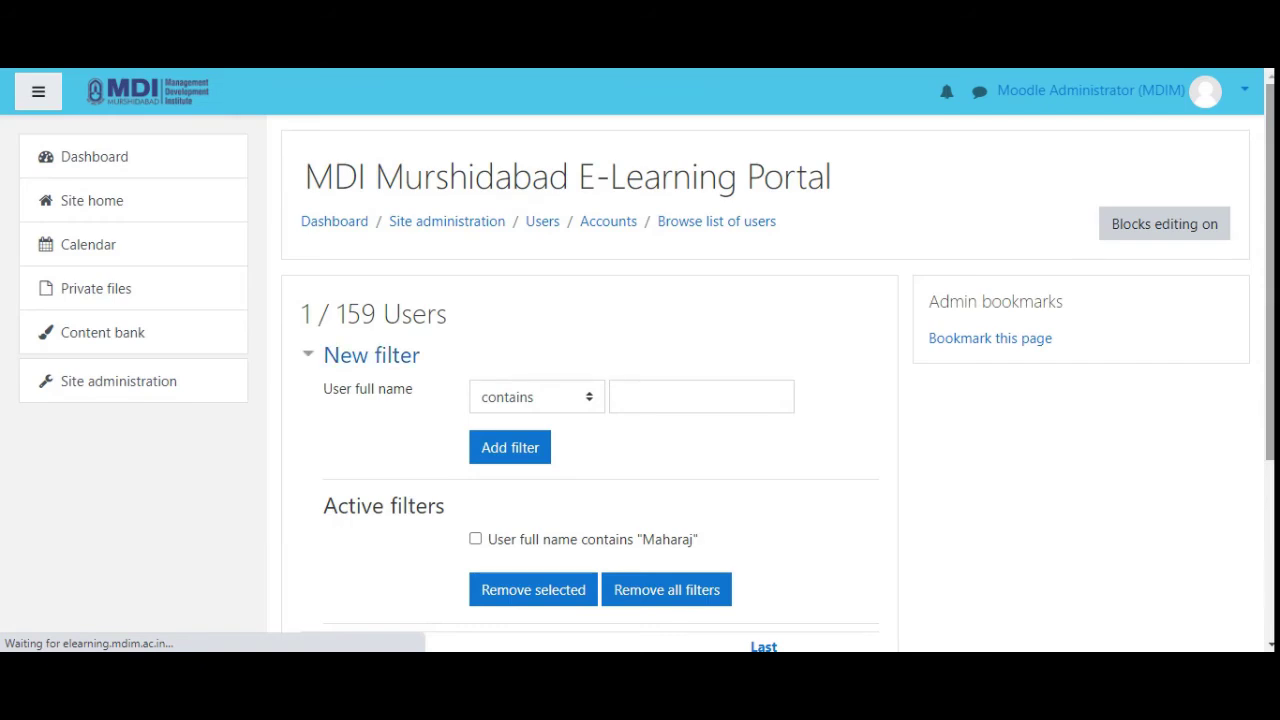
scroll(640, 400, "down", 2)
scroll(1157, 351, "down", 1)
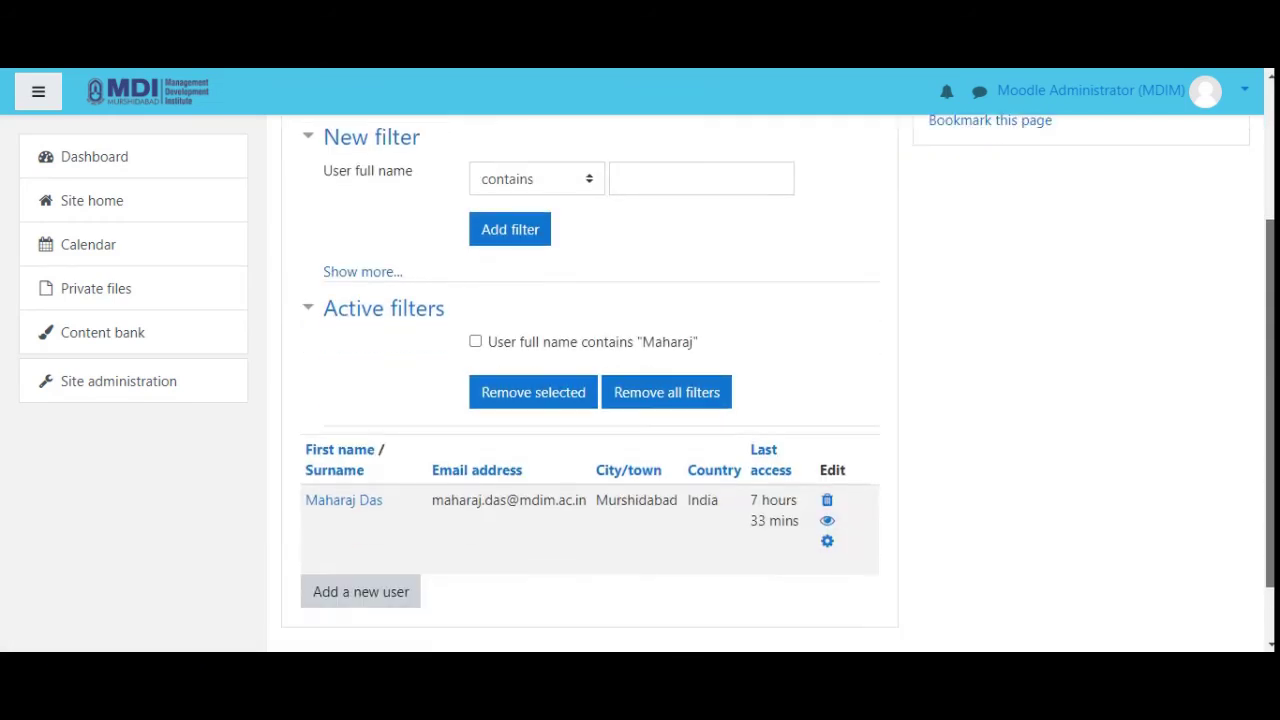
From the matching user's profile, use 'Log in as' and continue to their Dashboard
left_click(332, 487)
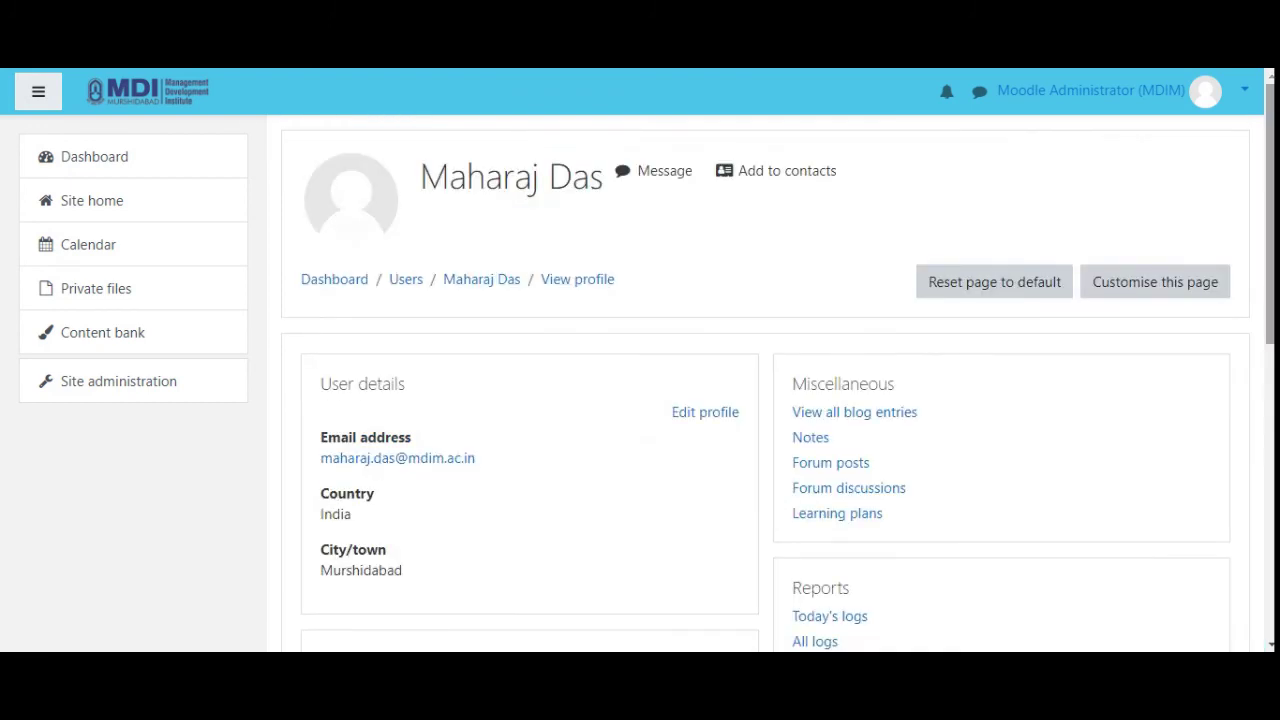
left_click_drag(1272, 276, 1272, 484)
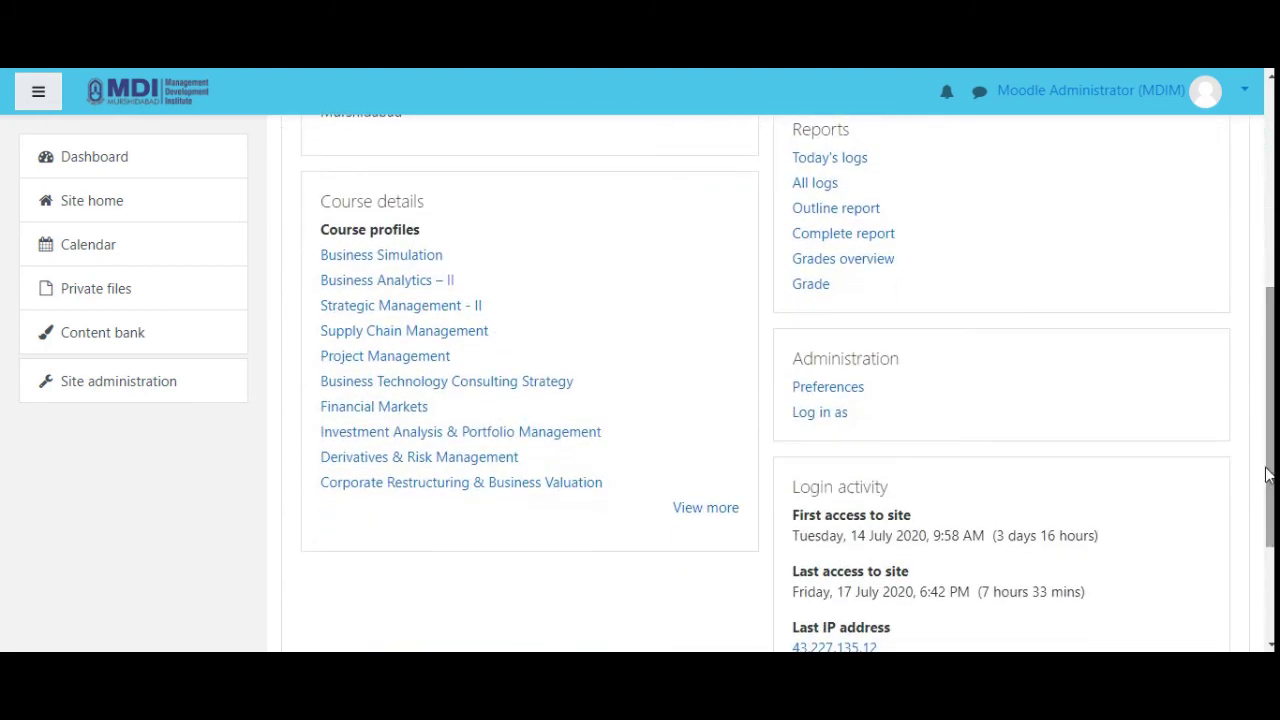
left_click(815, 416)
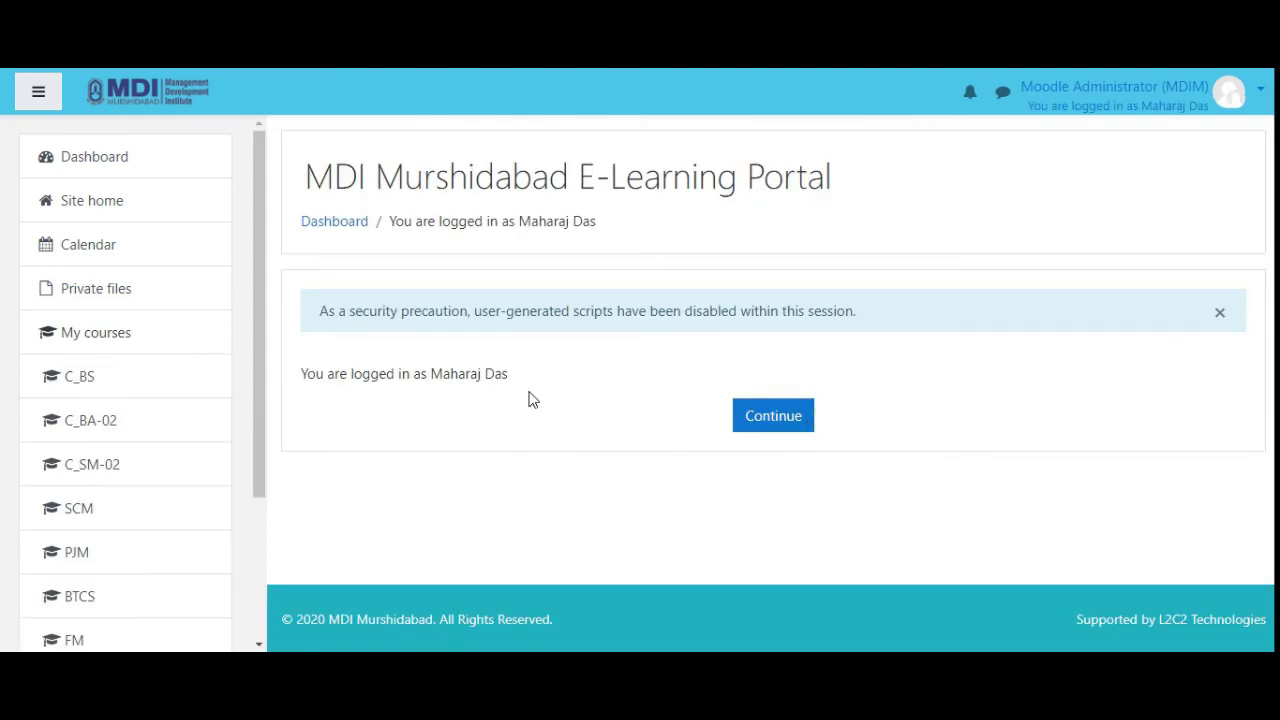
left_click(785, 418)
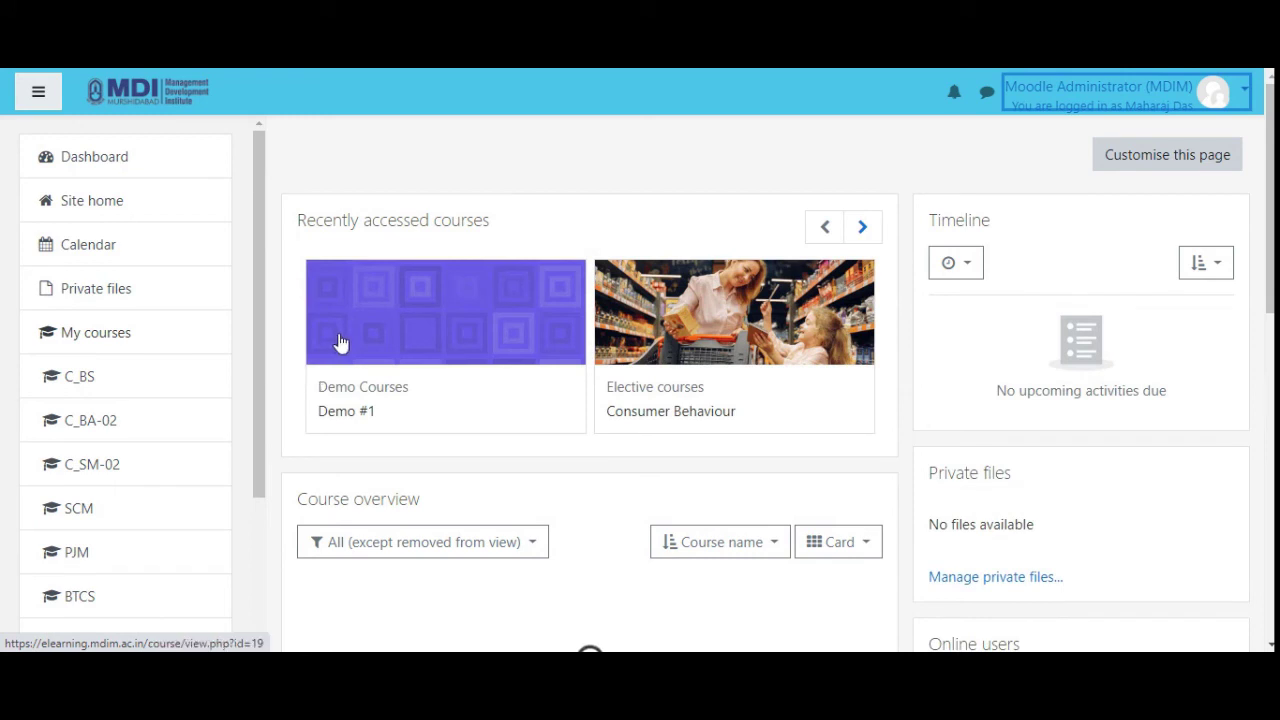
Open Demo #1 and its 'Zoom Test #7 for Moodle Integration' activity, scrolling to the meeting details
left_click(339, 341)
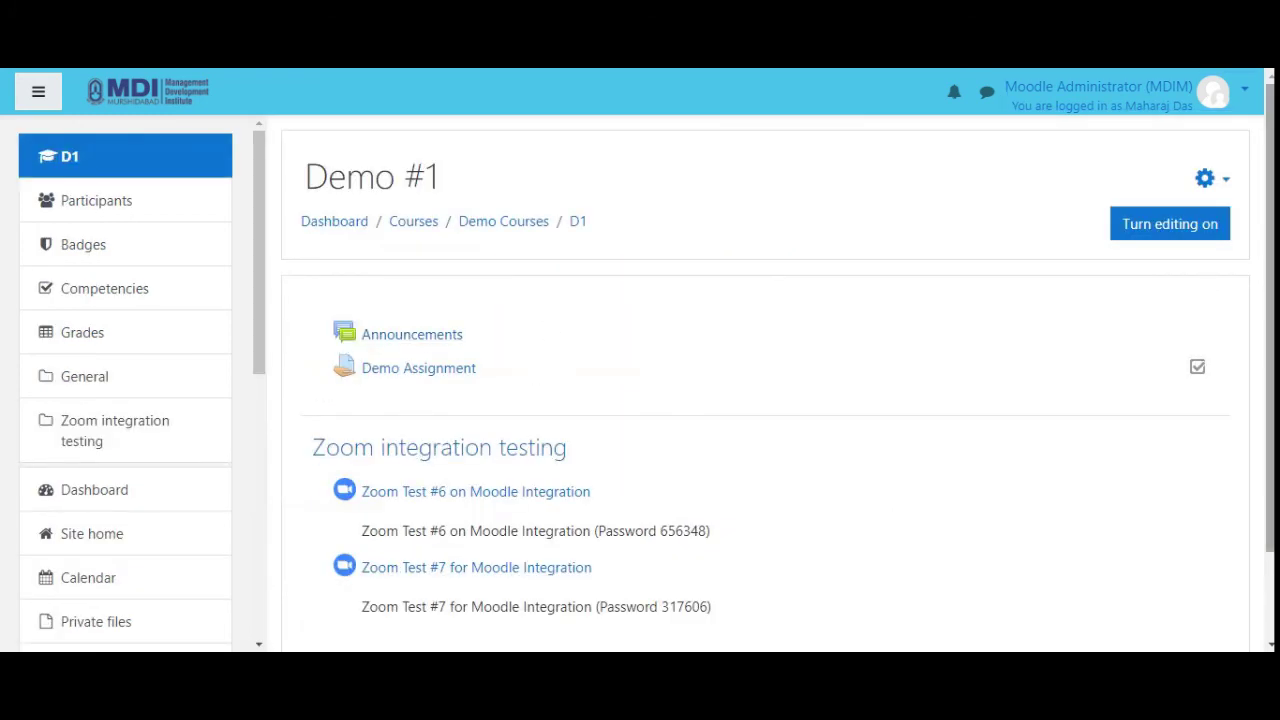
scroll(1262, 398, "down", 2)
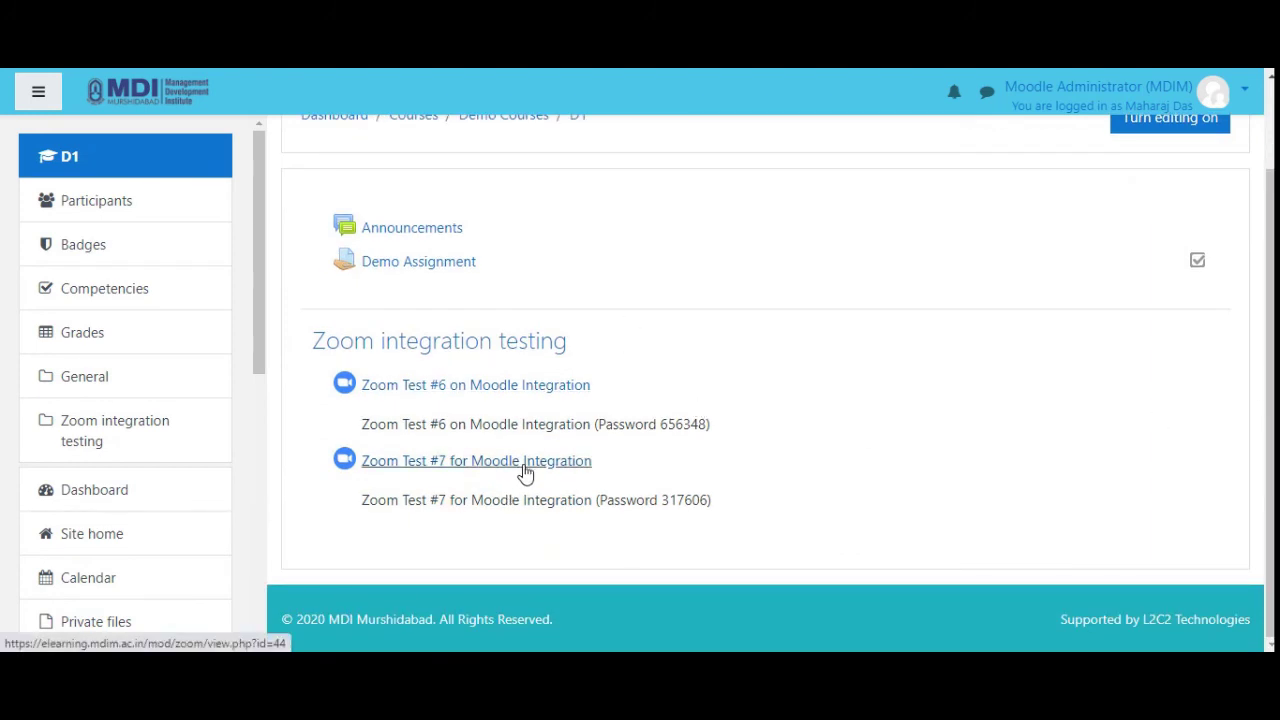
left_click(523, 468)
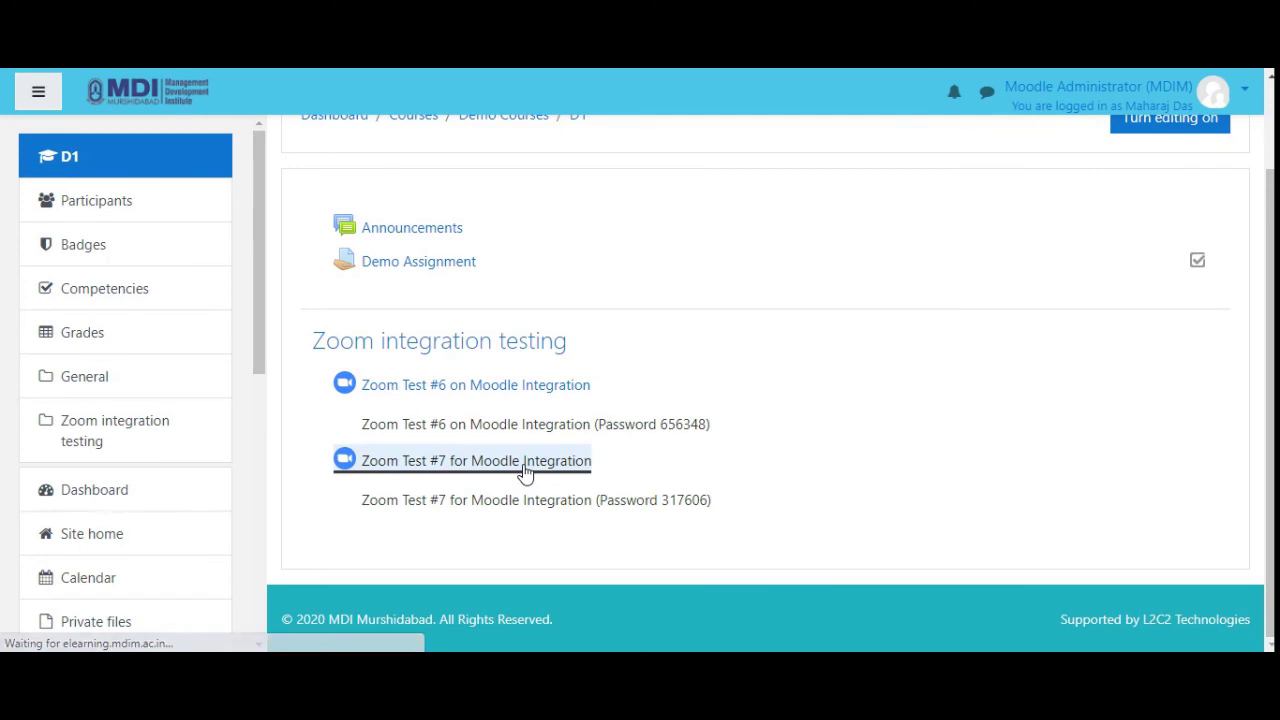
left_click(728, 432)
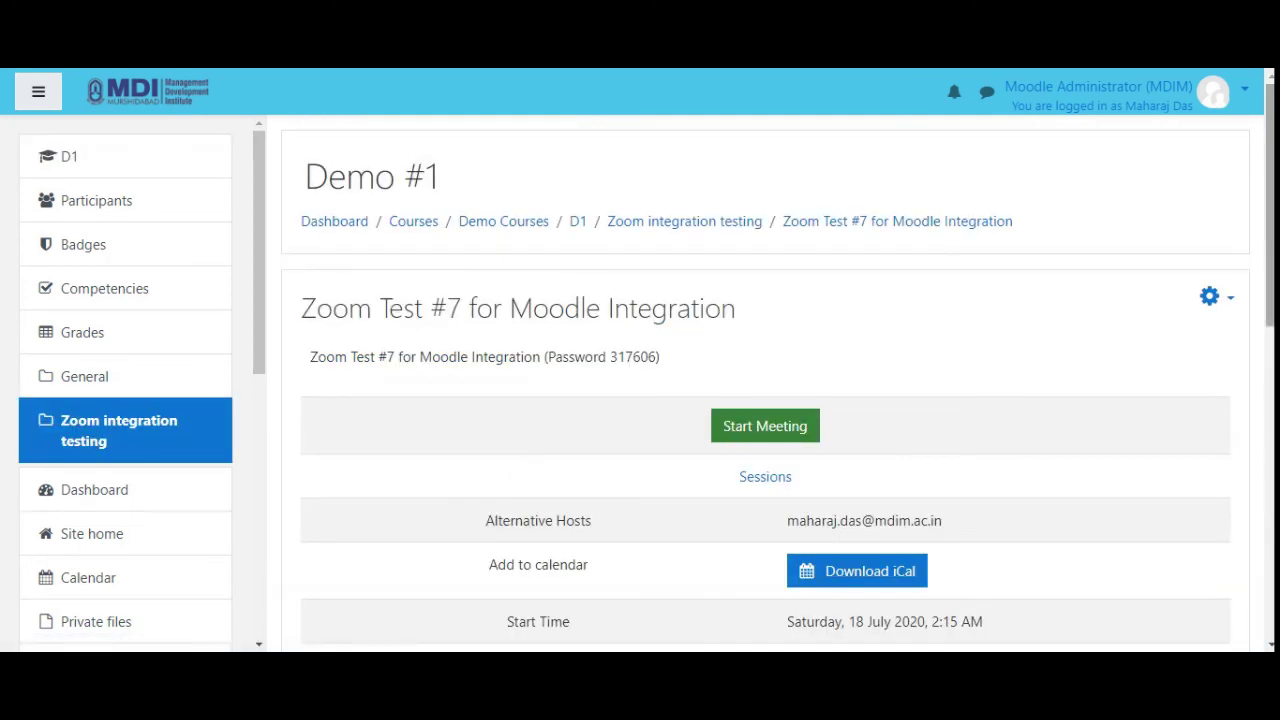
scroll(765, 400, "down", 2)
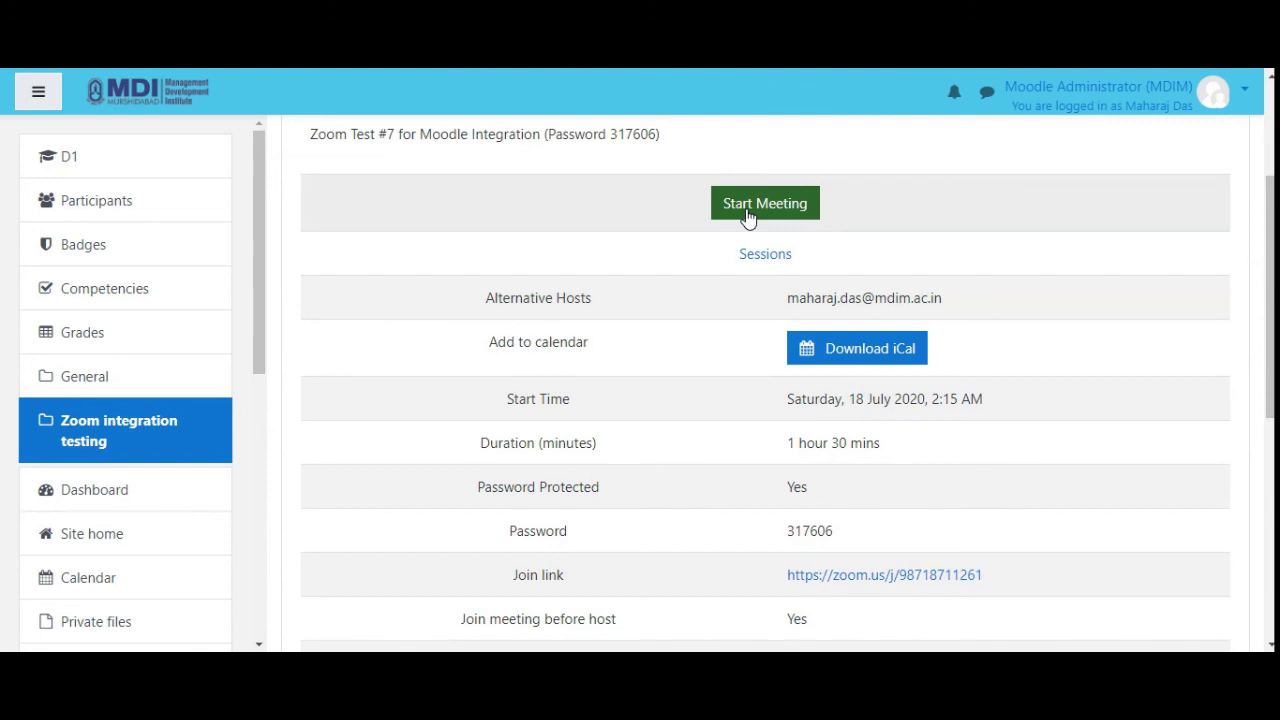
Start the Zoom Test #7 meeting and let the browser open it in Zoom Meetings
left_click(747, 216)
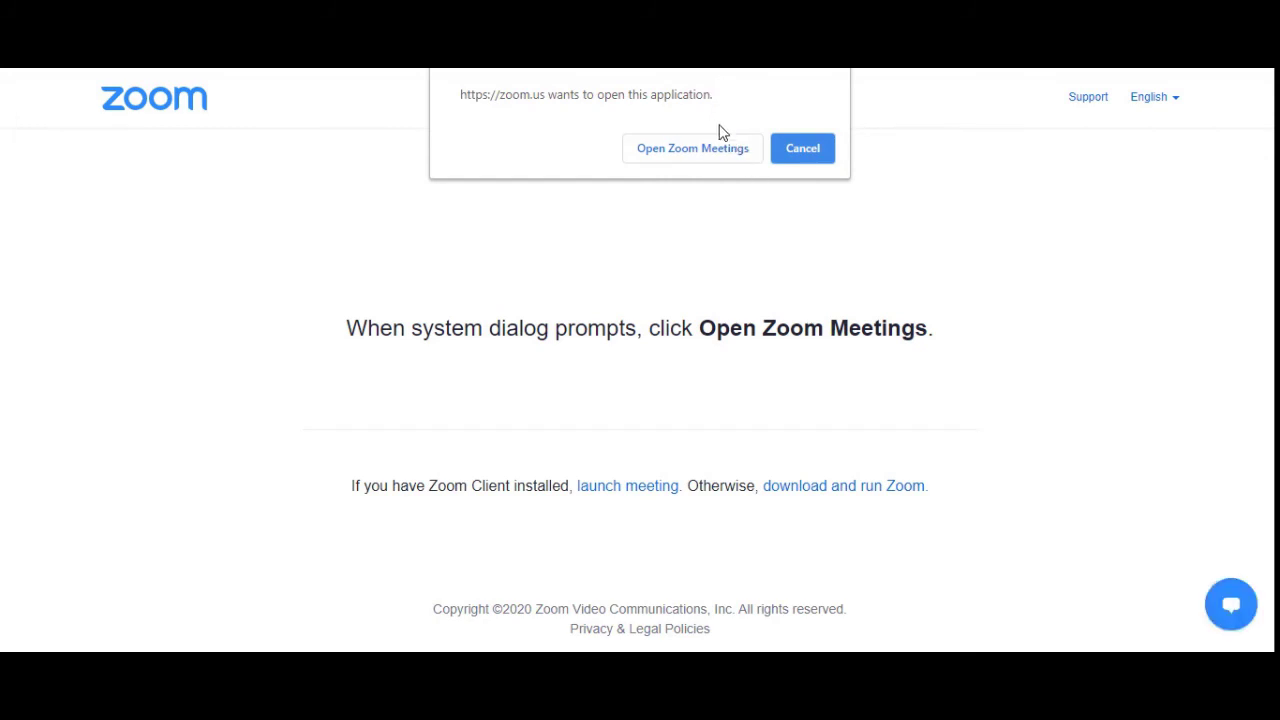
left_click(714, 155)
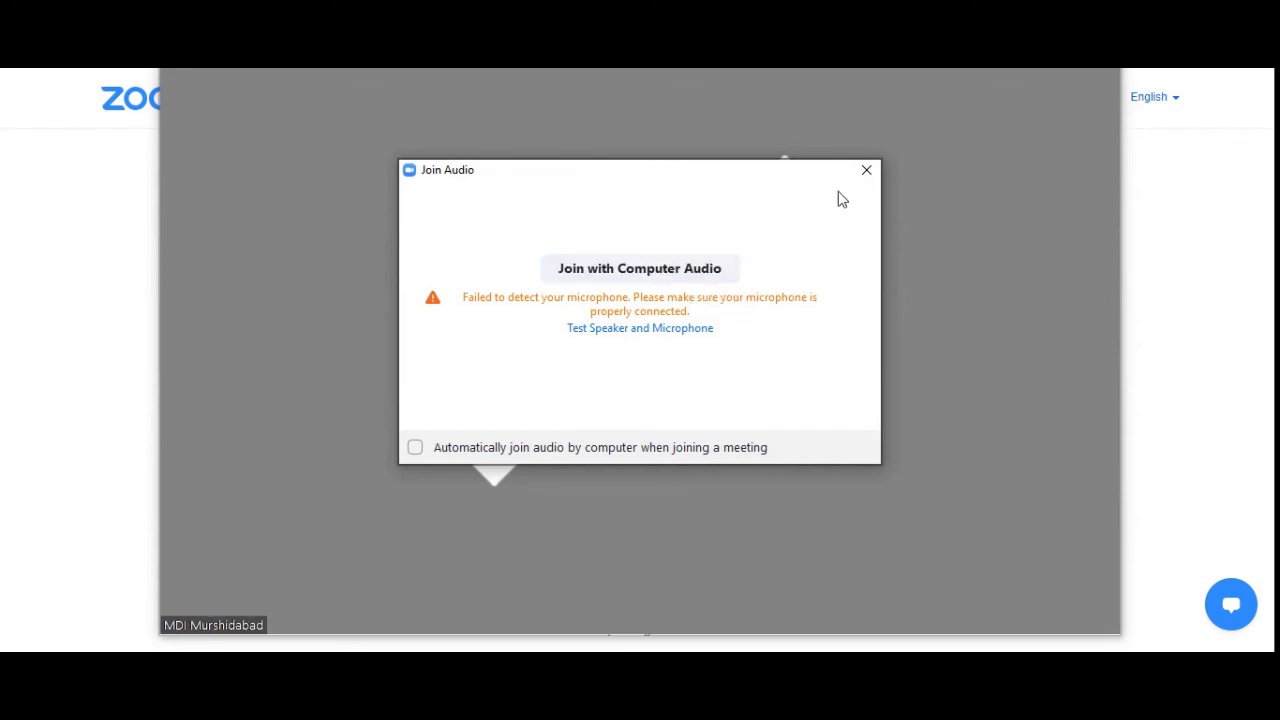
Dismiss the Join Audio prompt and switch back to the Zoom Meeting window
left_click(866, 175)
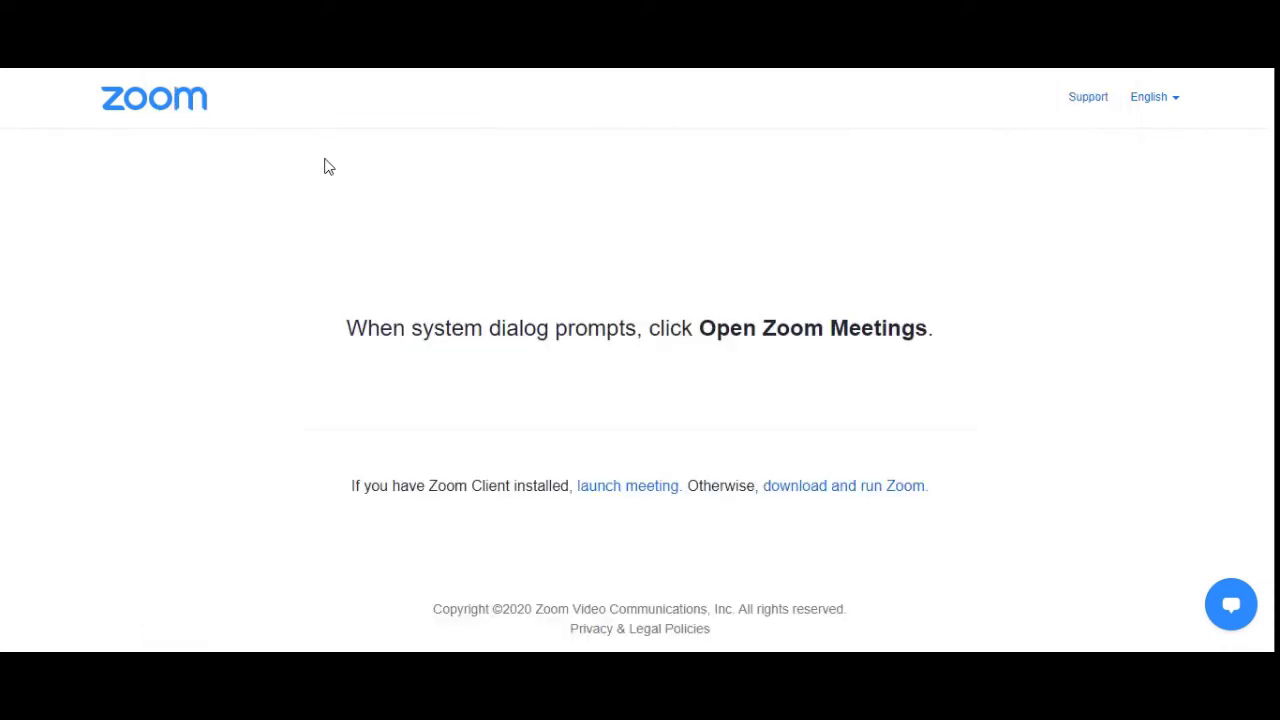
key("alt+Tab")
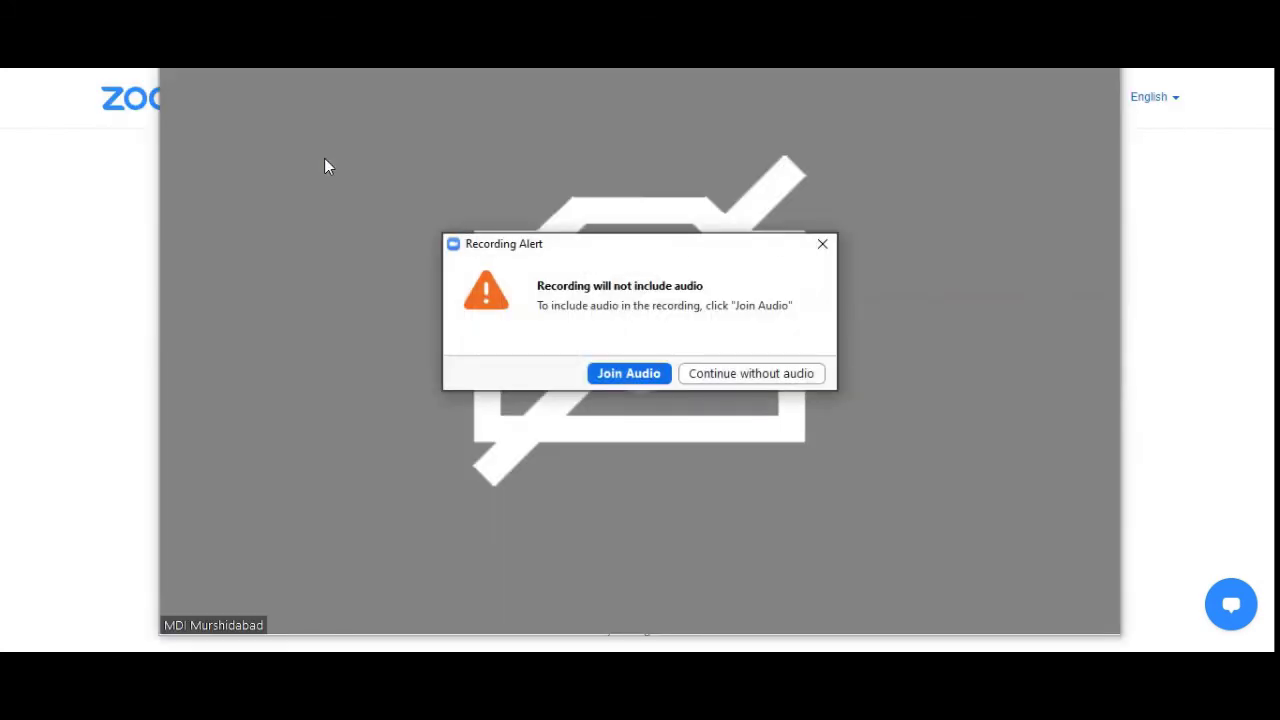
Choose 'Continue without audio' in the Recording Alert, then wait for the student to join
left_click(735, 377)
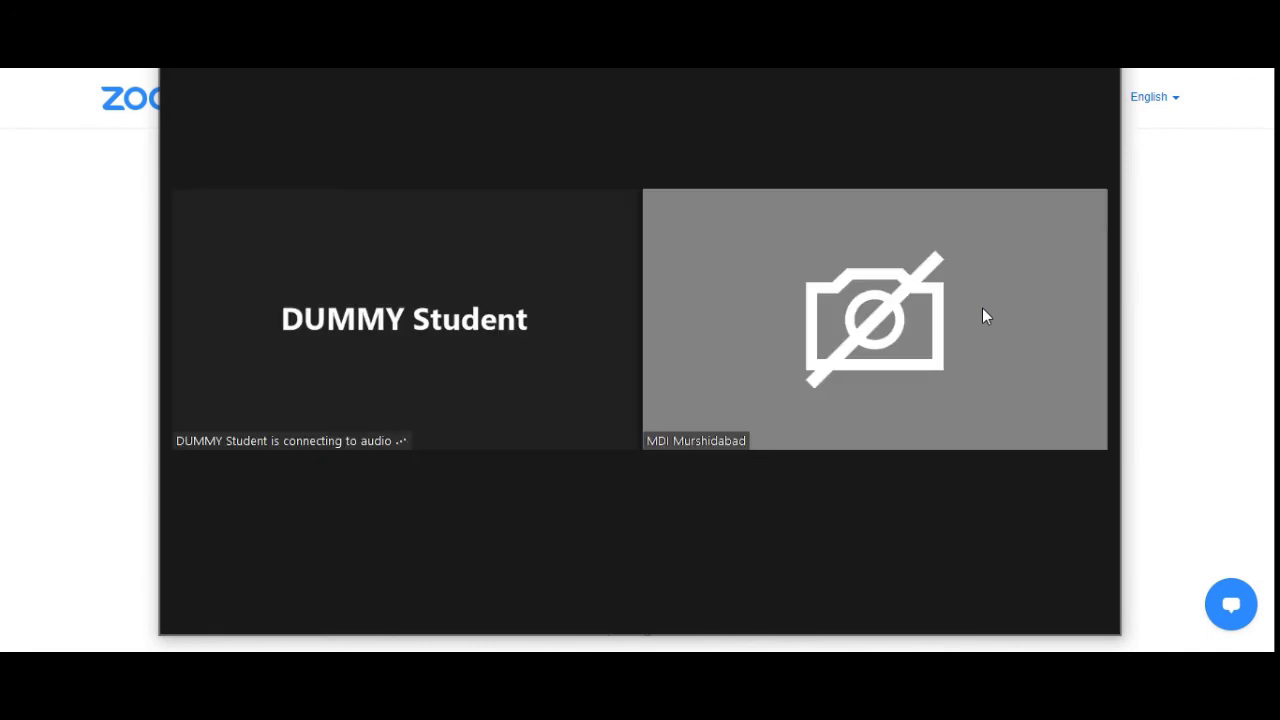
Open Participants (2), check the guest student's More options, and close that menu unchanged
mouse_move(1051, 239)
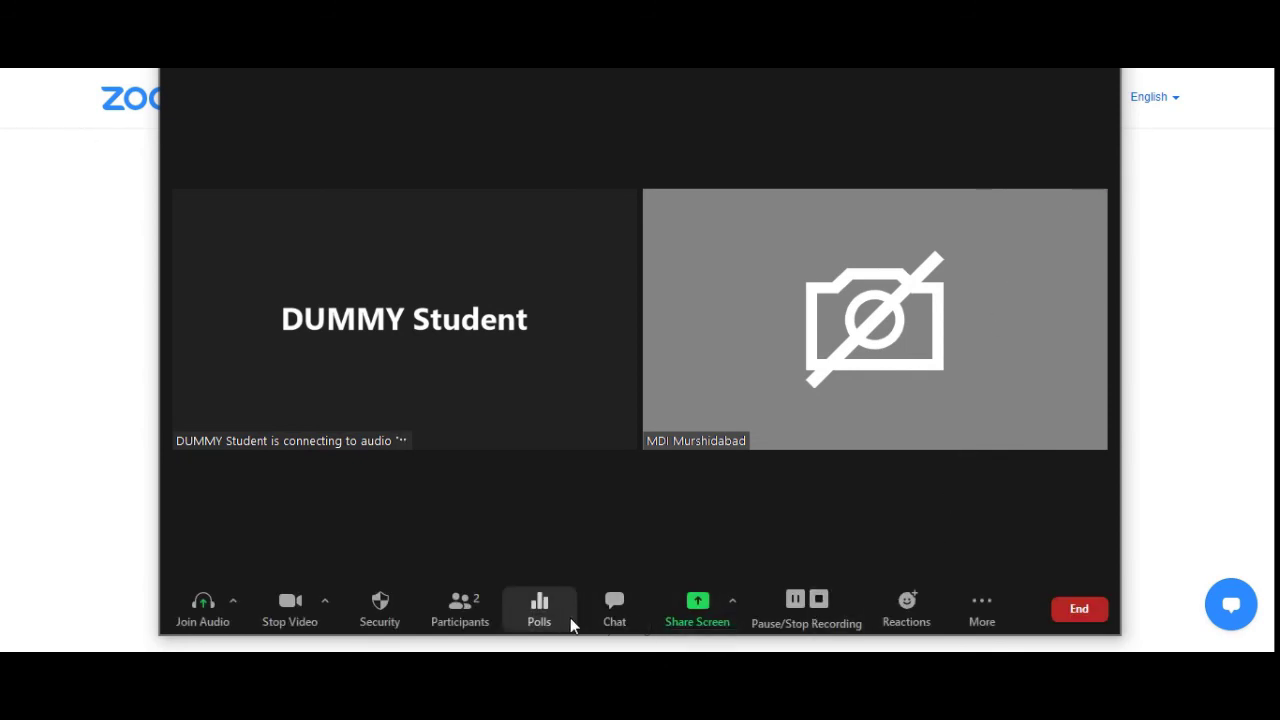
left_click(471, 622)
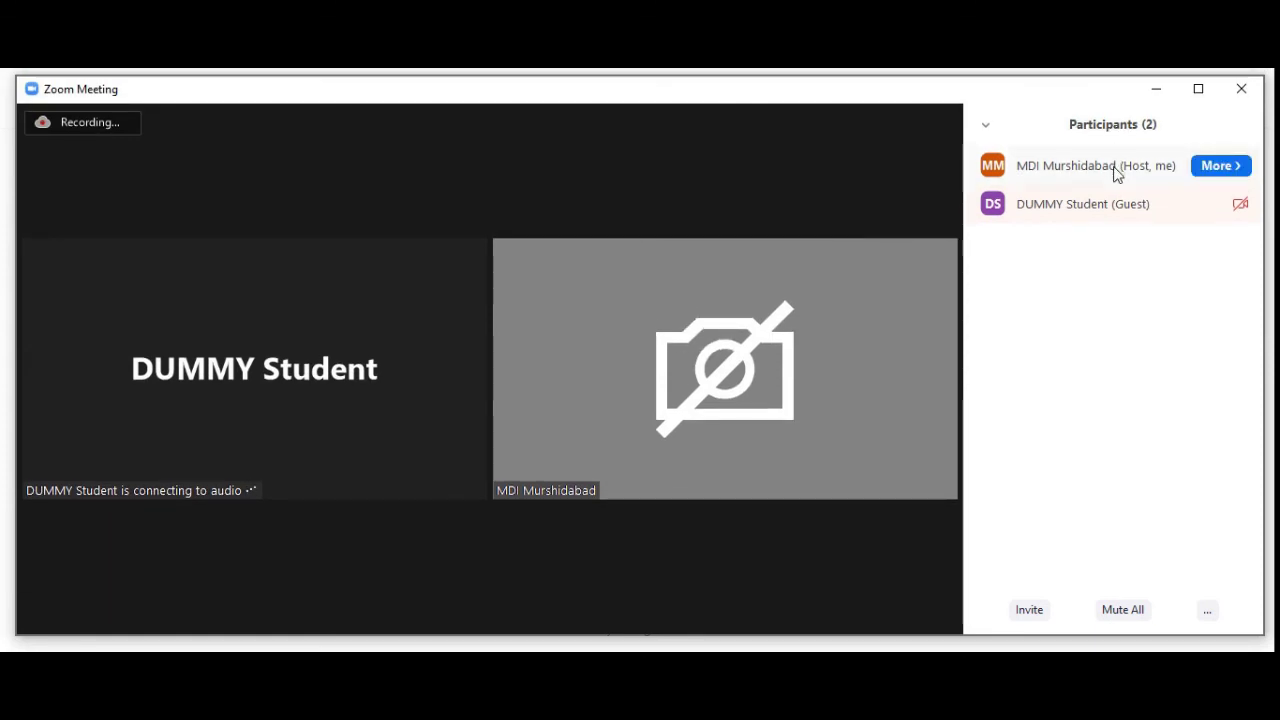
mouse_move(1113, 201)
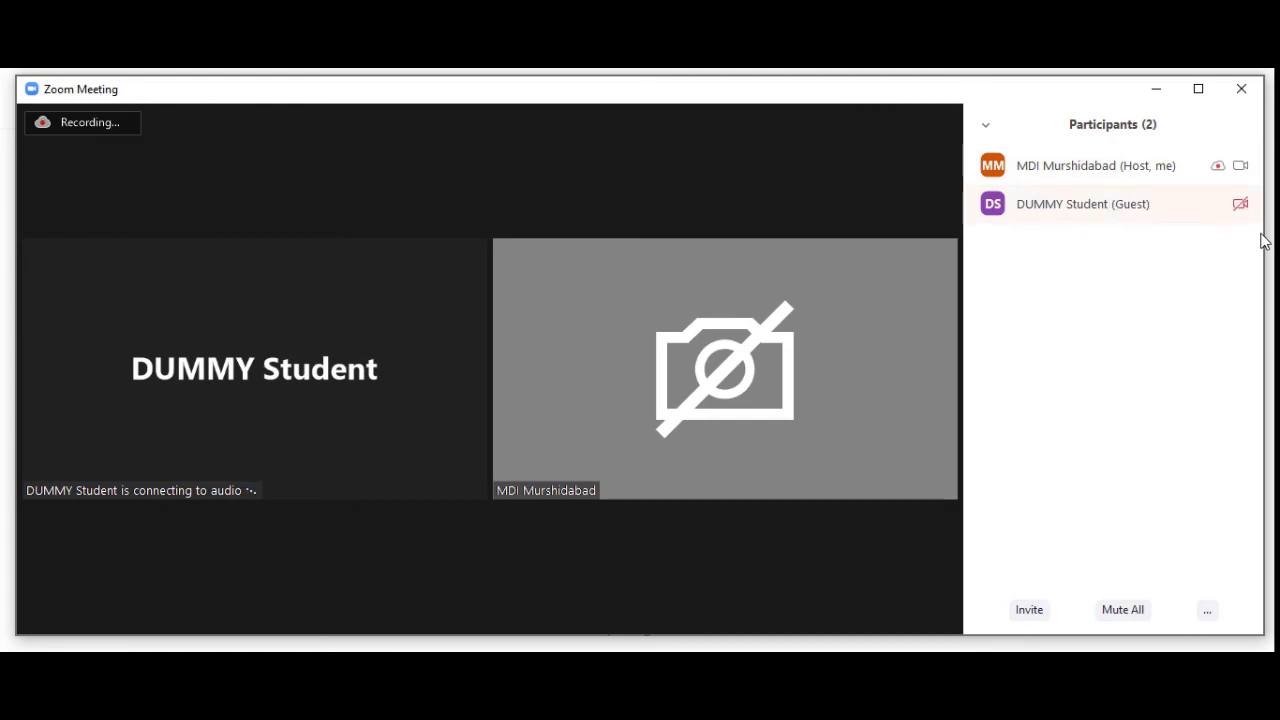
mouse_move(1256, 212)
left_click(1232, 207)
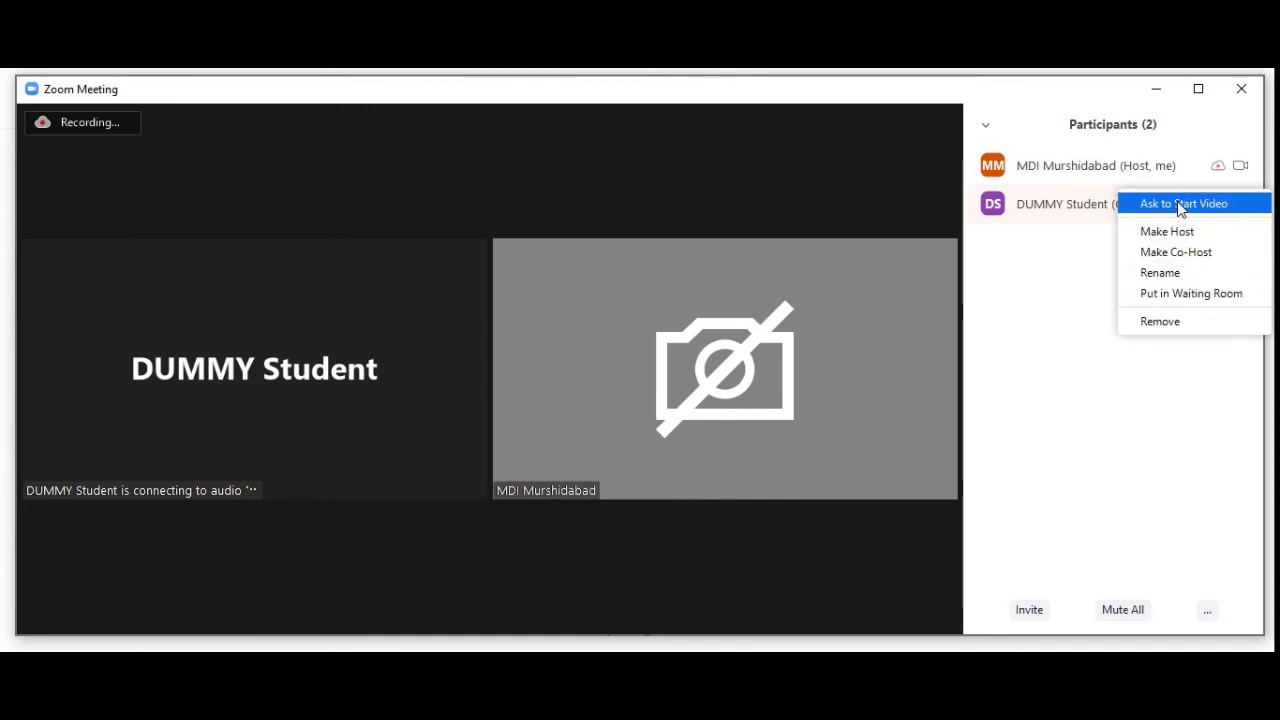
left_click(1083, 253)
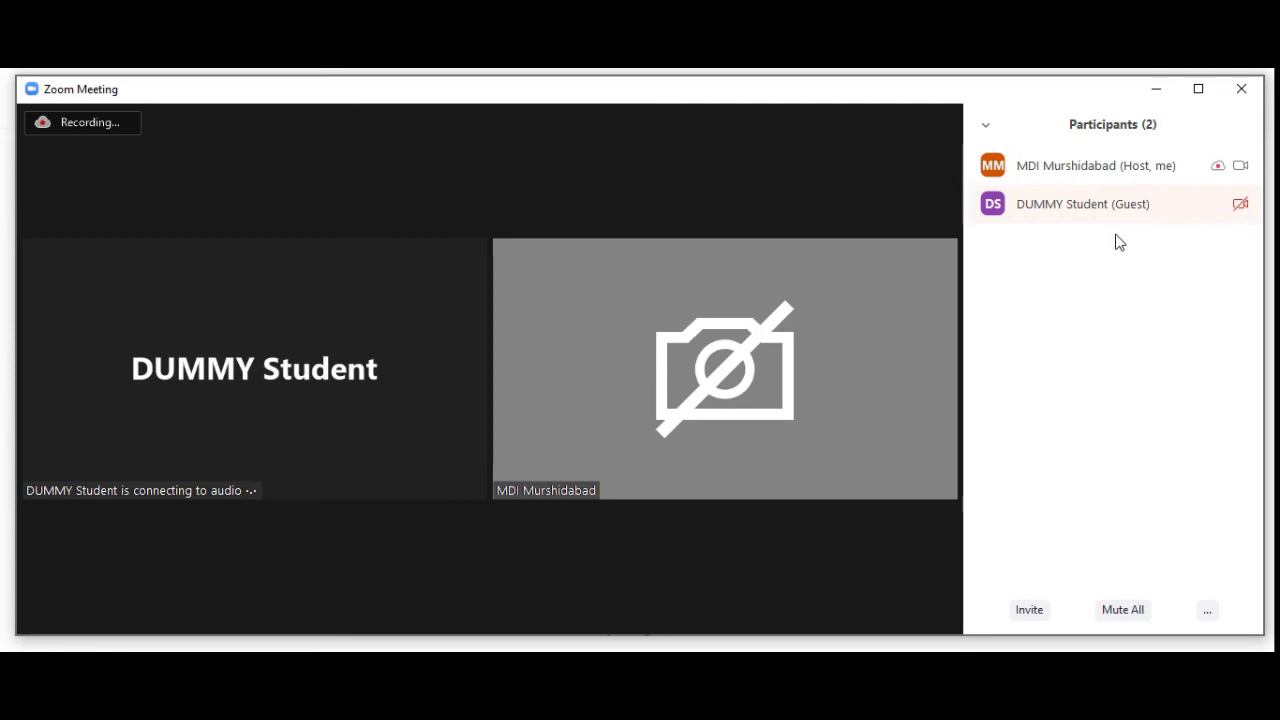
mouse_move(1215, 165)
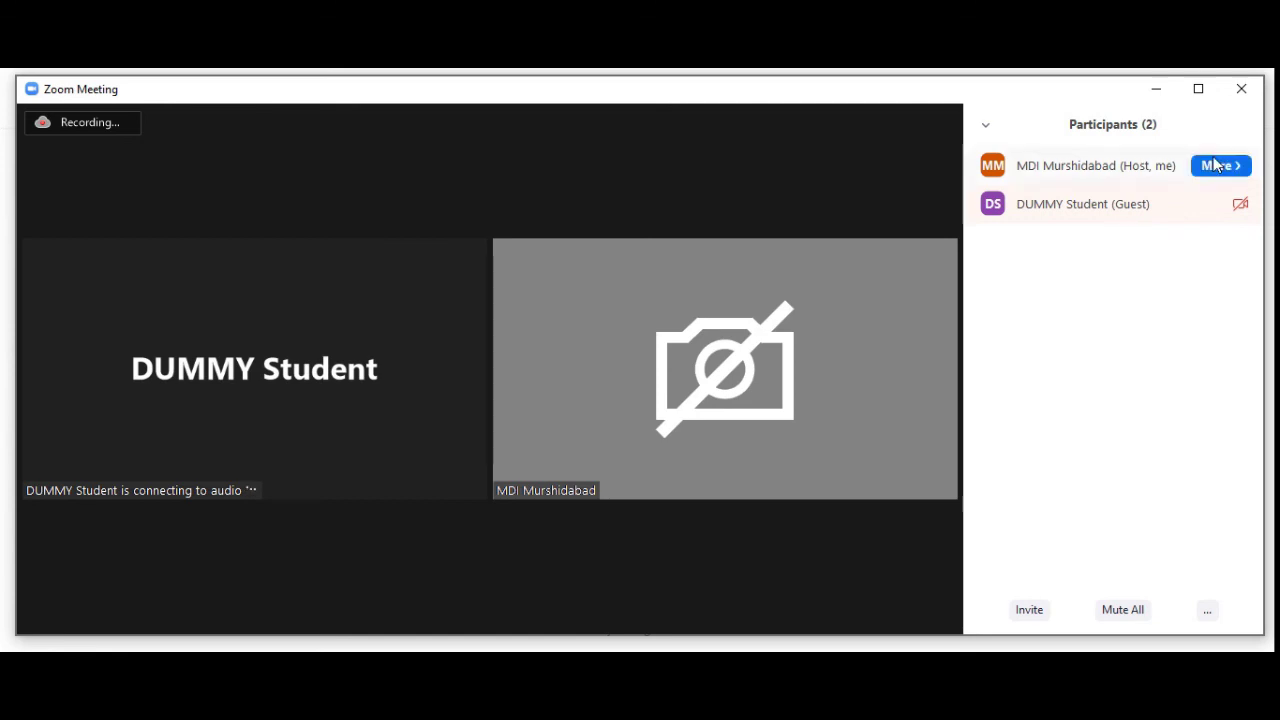
Close the meeting window and choose End Meeting for All
left_click(1250, 95)
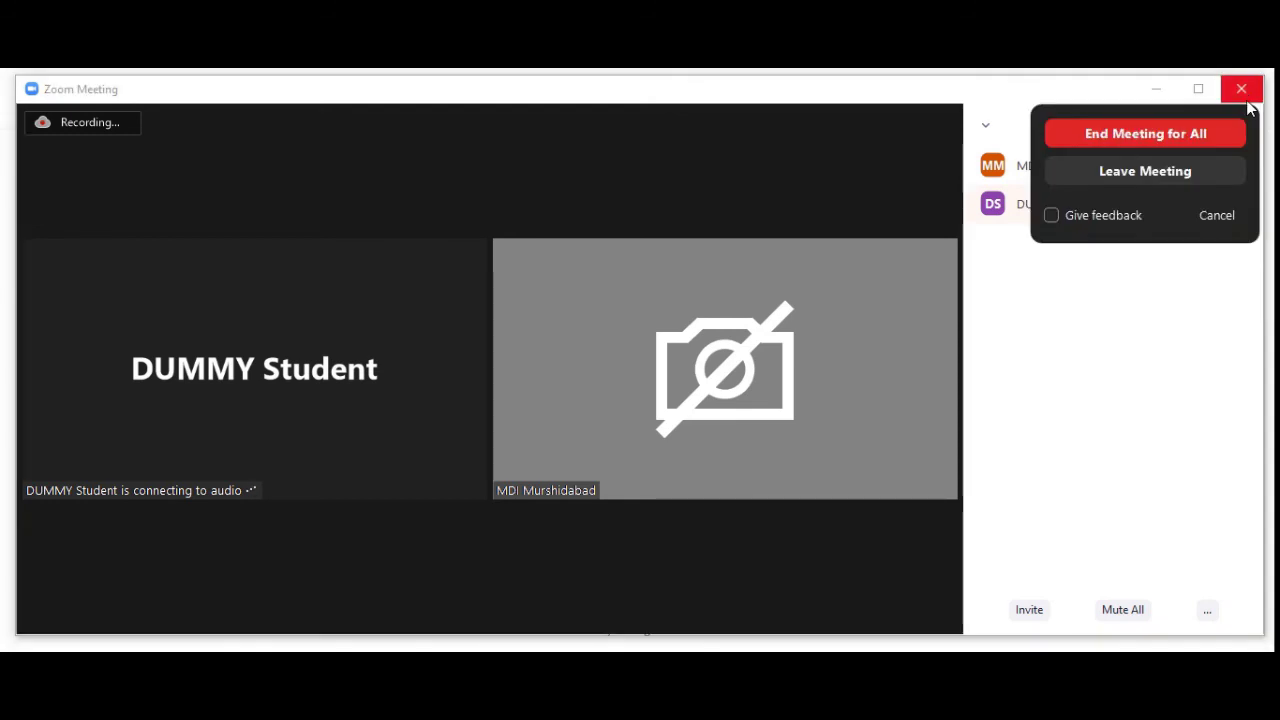
left_click(1173, 139)
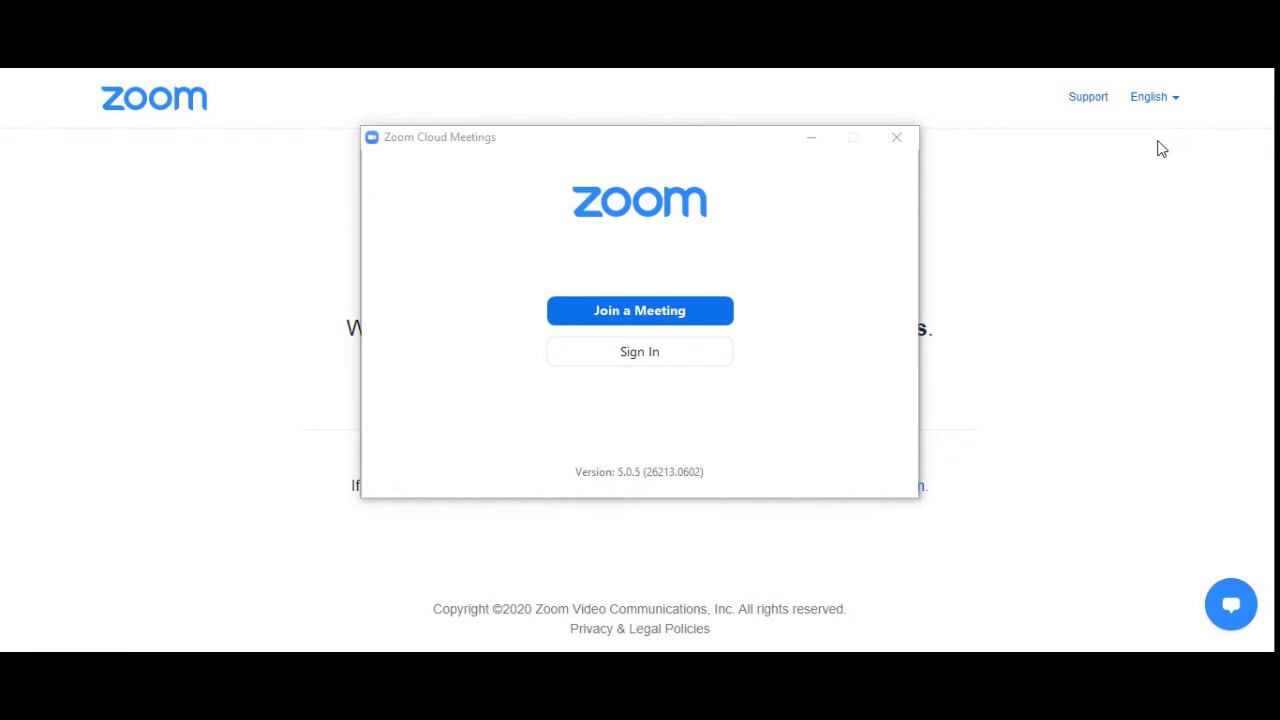
Close the Zoom Cloud Meetings window and open Recordings in the Zoom web portal
left_click(904, 147)
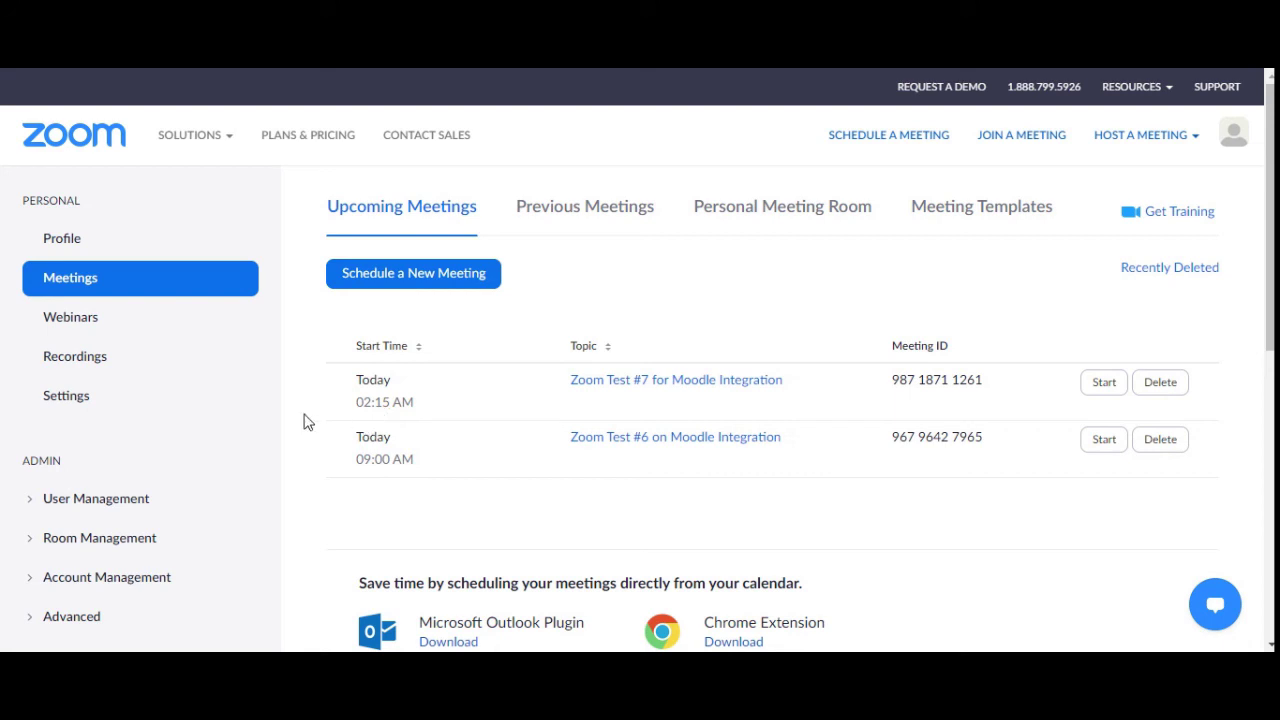
left_click(90, 361)
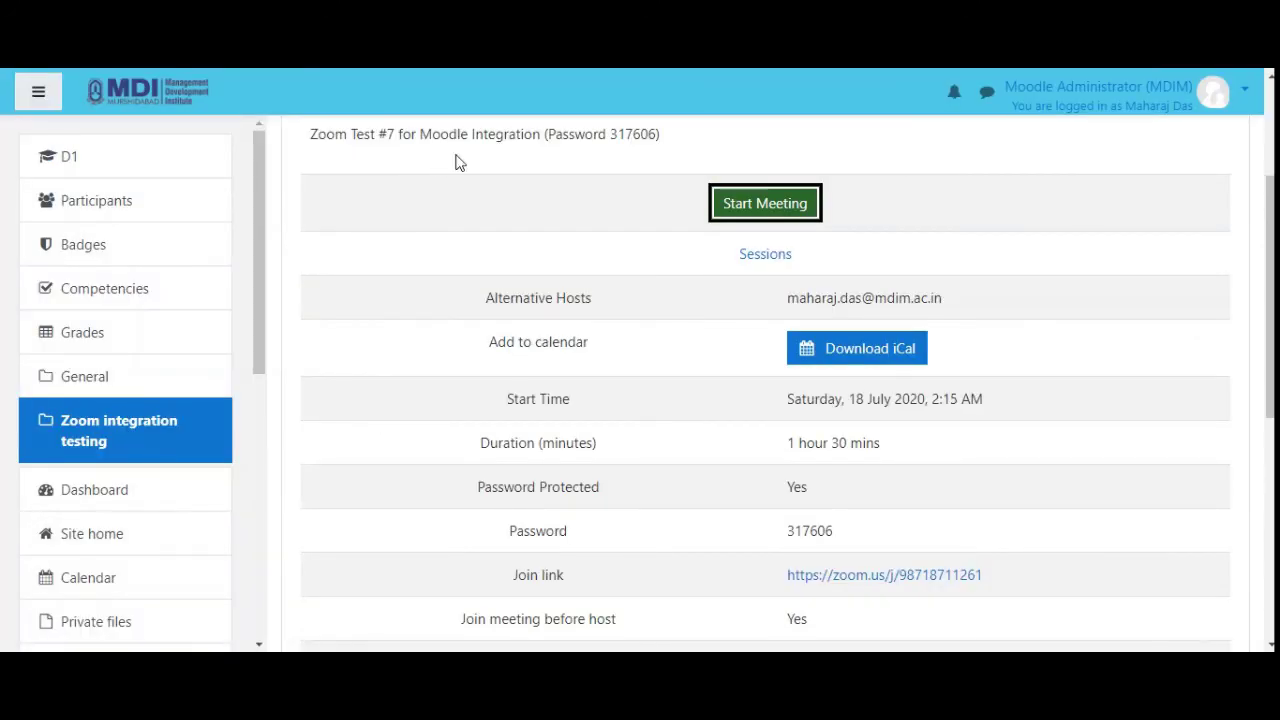
Scroll back to the top of the Zoom Test #7 activity page in Moodle
scroll(1268, 300, "up", 2)
scroll(765, 380, "up", 1)
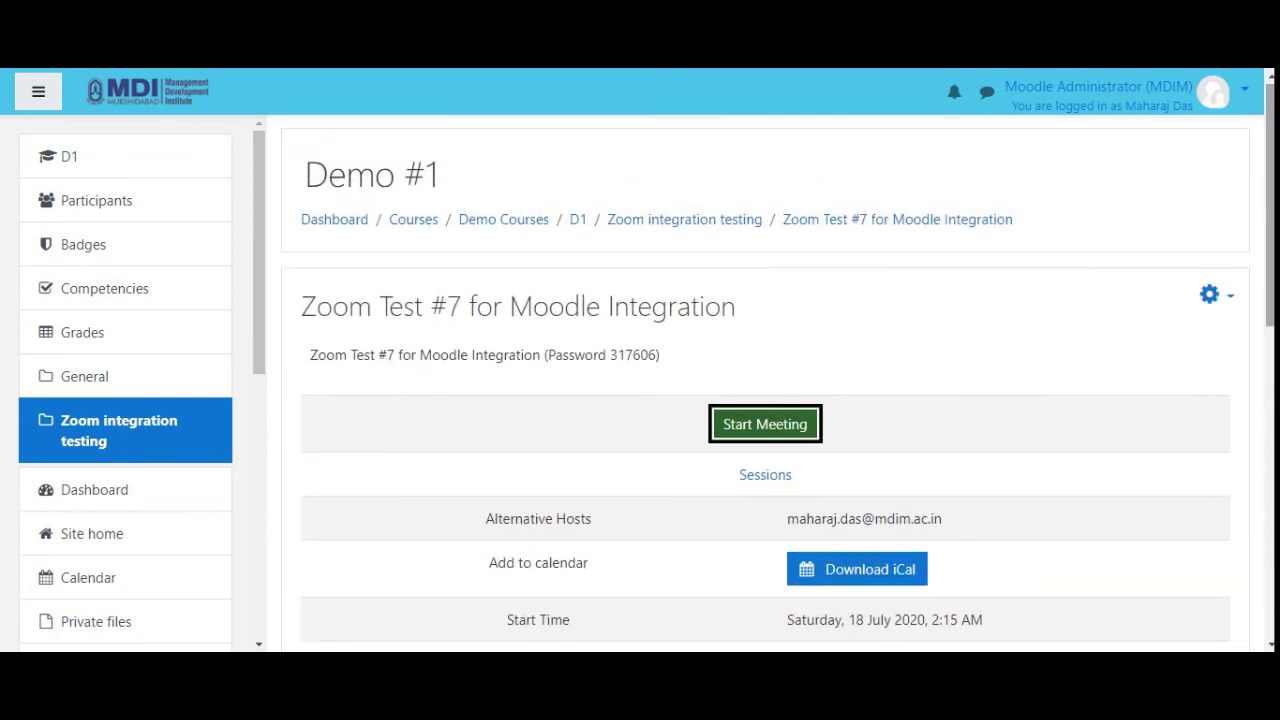